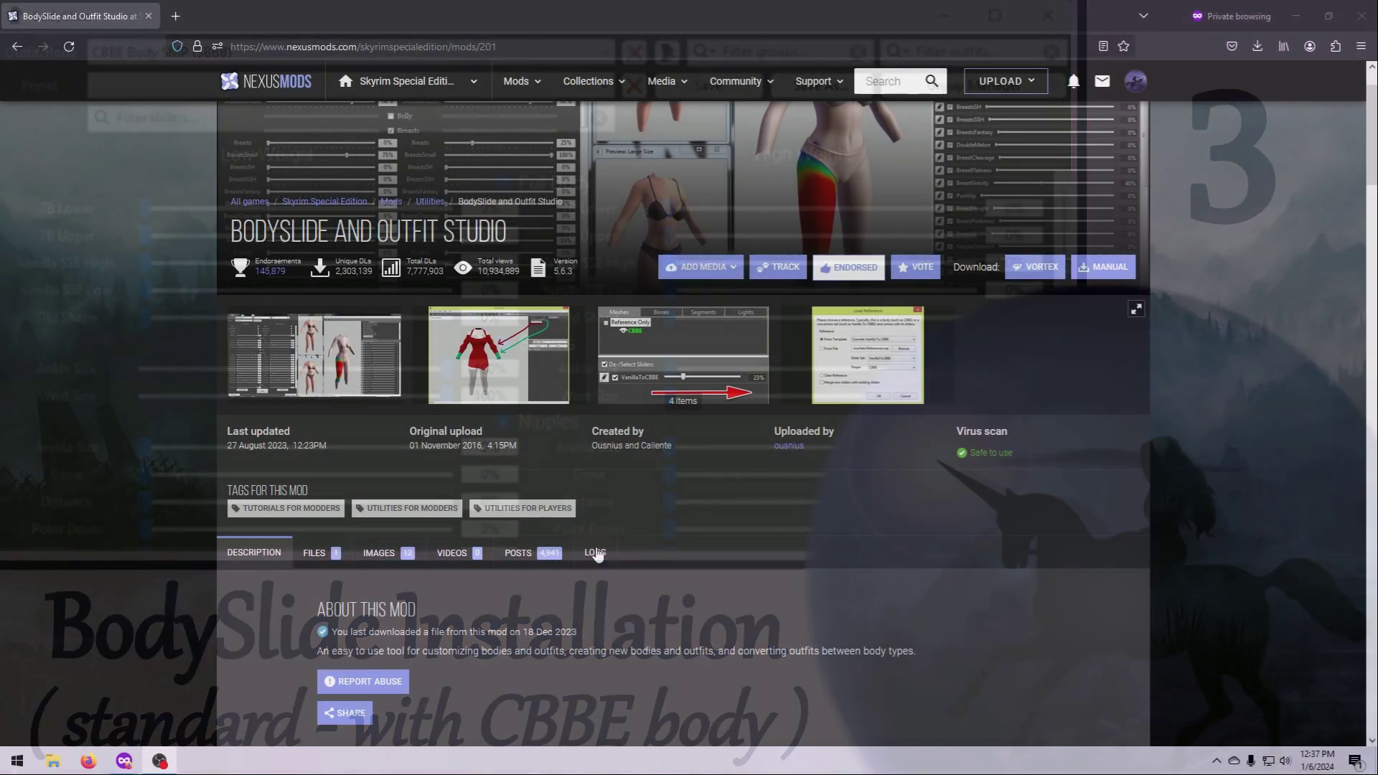
# Scroll down through the BodySlide and Outfit Studio mod description on Nexus Mods
pyautogui.scroll(-3, 270, 546)
pyautogui.scroll(-15, 270, 546)
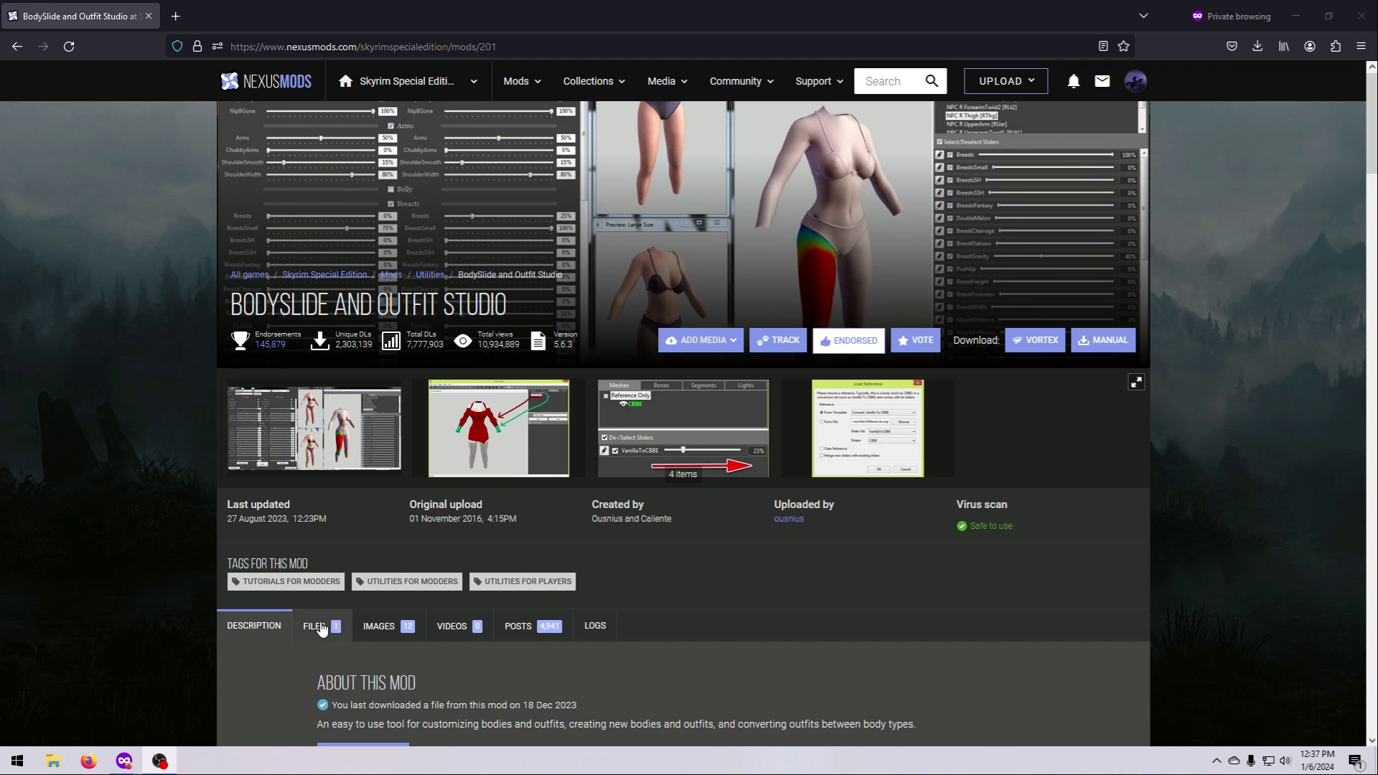
# Preview the main BodySlide file's contents and toggle its BodySlide folder
pyautogui.click(316, 626)
pyautogui.click(392, 462)
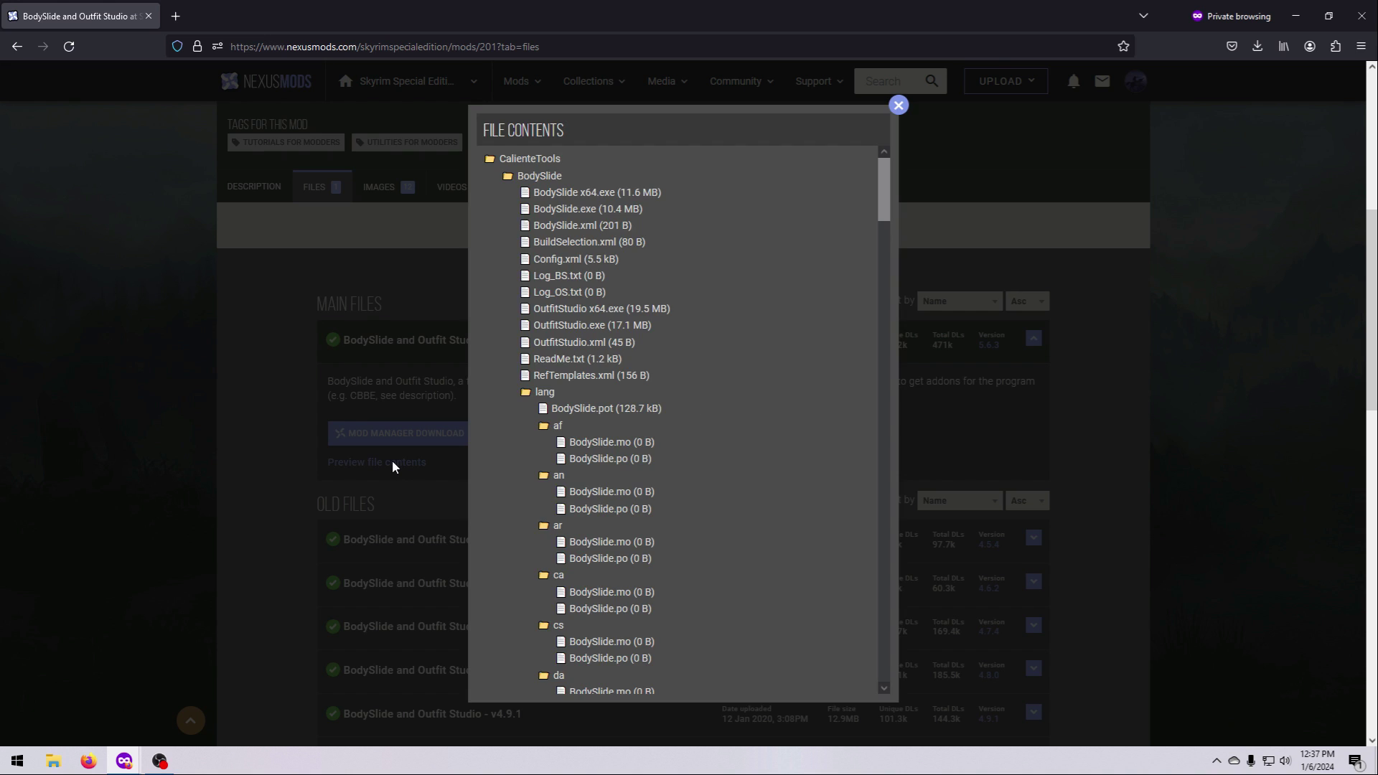
pyautogui.click(510, 178)
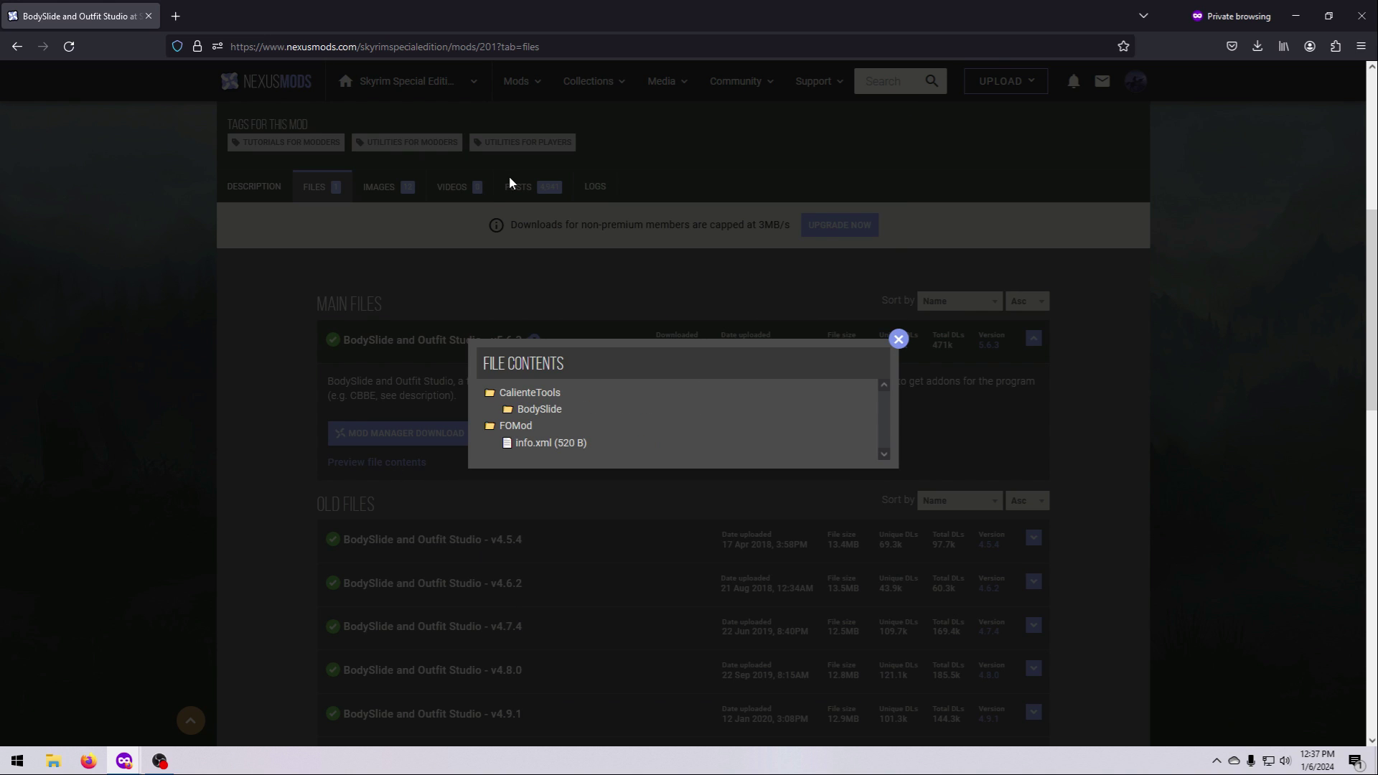
pyautogui.click(531, 409)
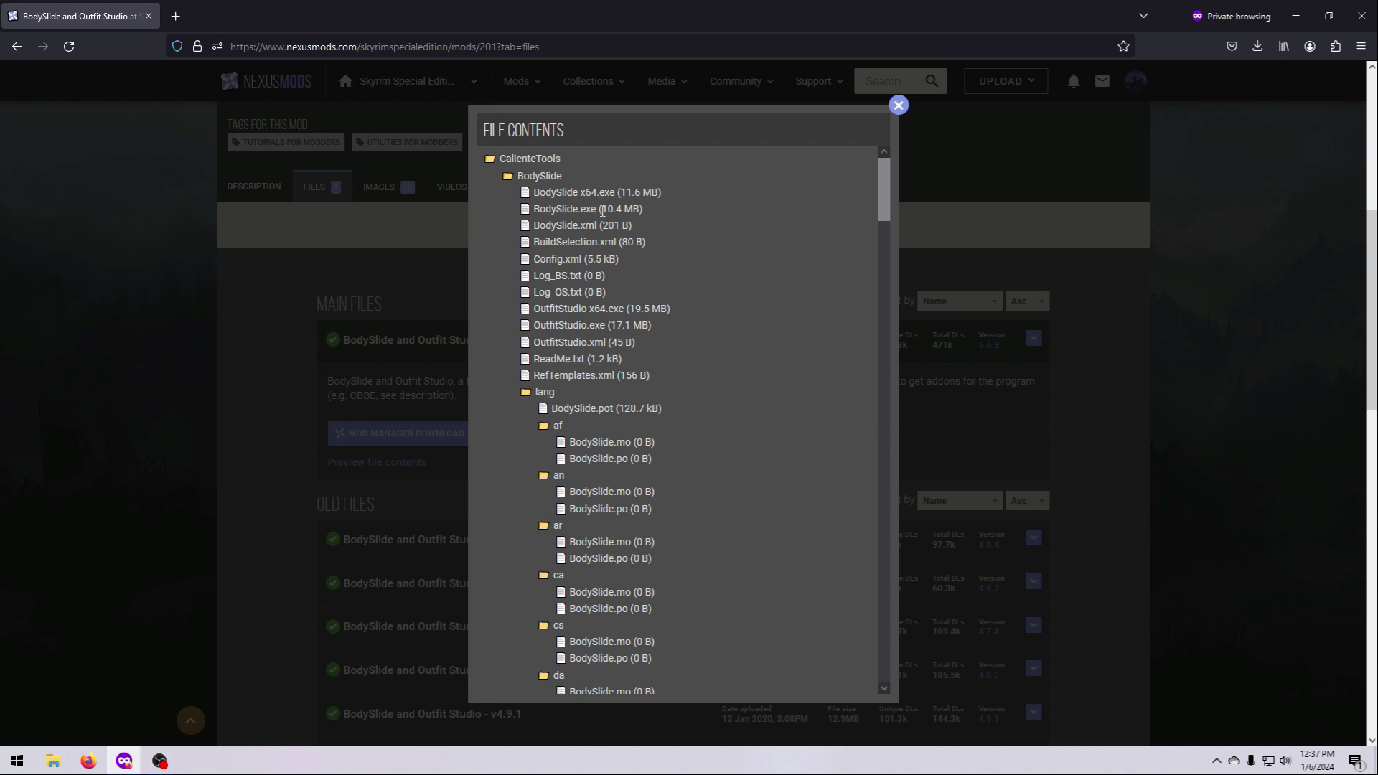
pyautogui.scroll(-3, 723, 253)
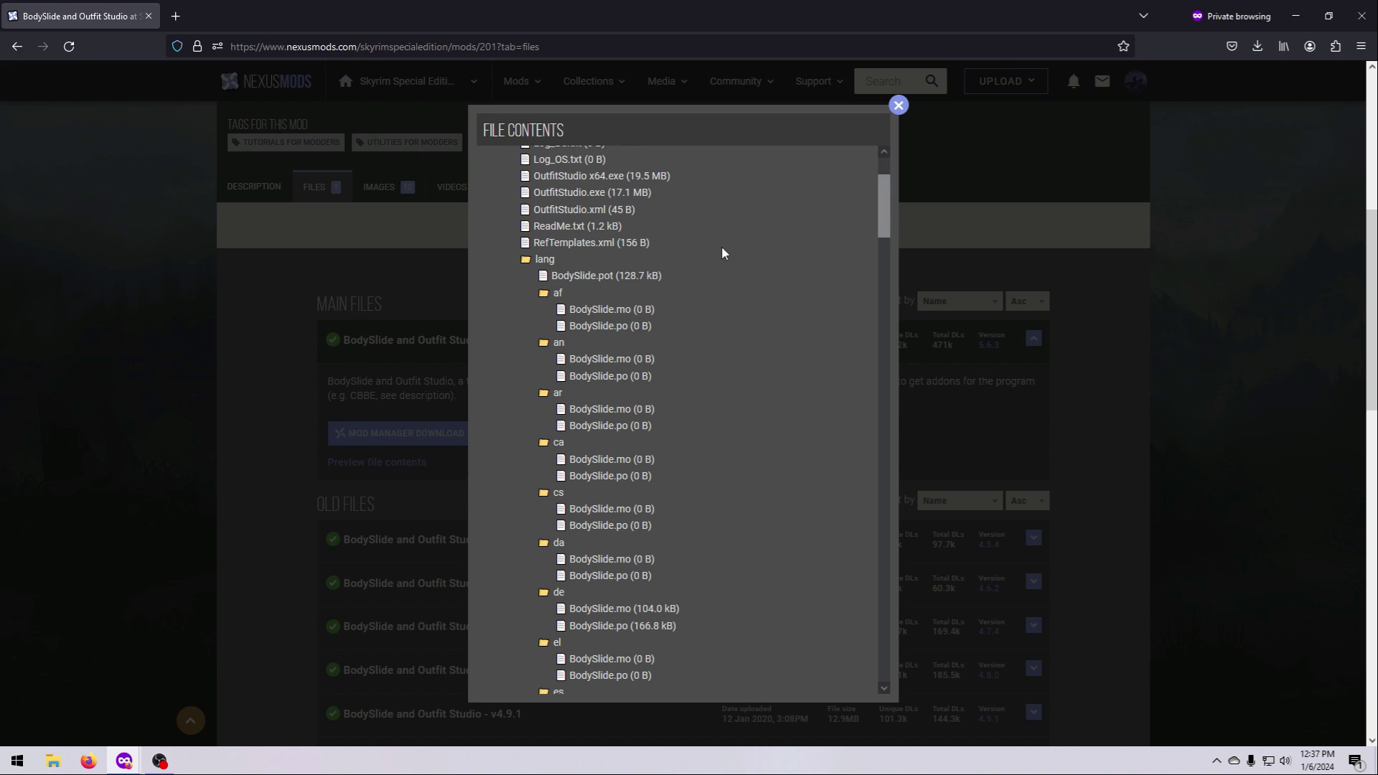
# Collapse the lang and res folders, toggle FOMod, and highlight the BodySlide x64.exe entry
pyautogui.click(525, 263)
pyautogui.click(525, 279)
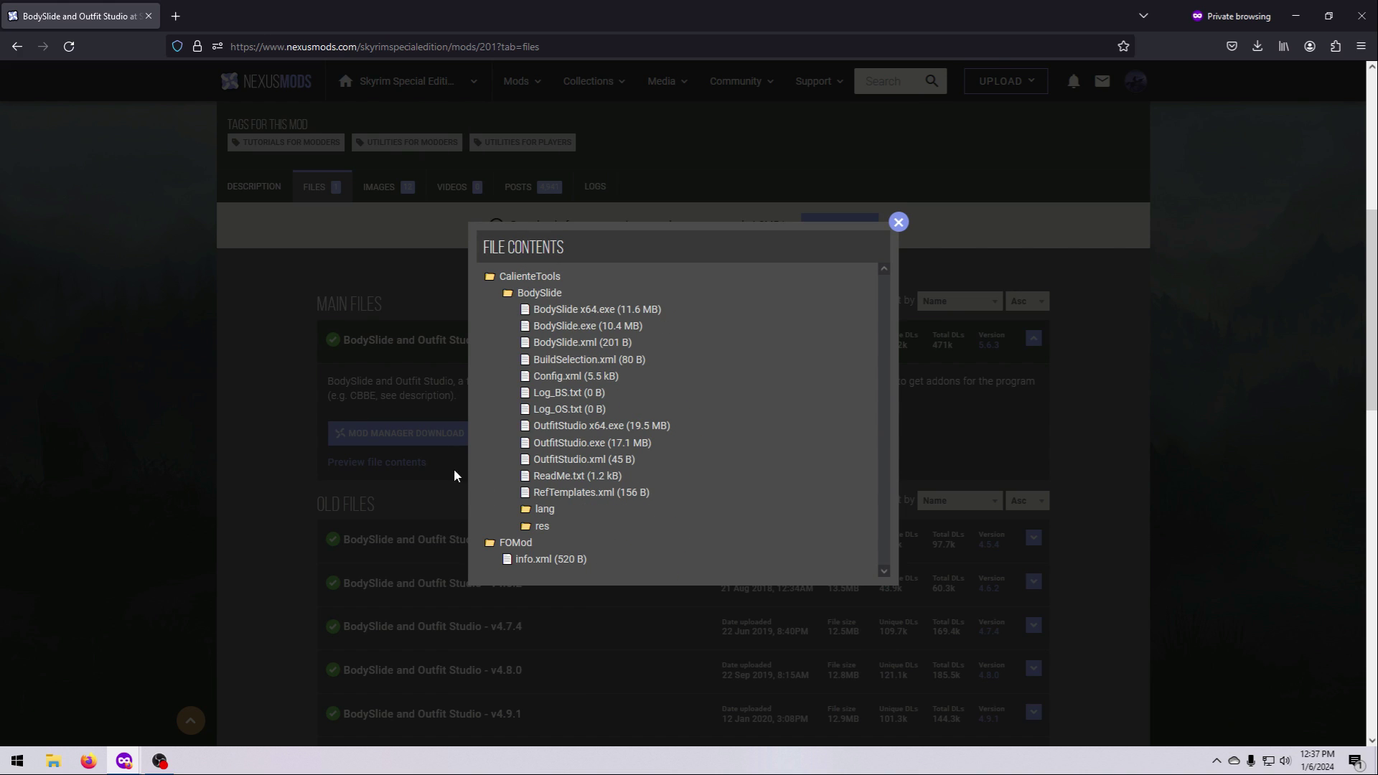
pyautogui.click(496, 544)
pyautogui.click(496, 553)
pyautogui.moveTo(677, 310); pyautogui.dragTo(531, 310)
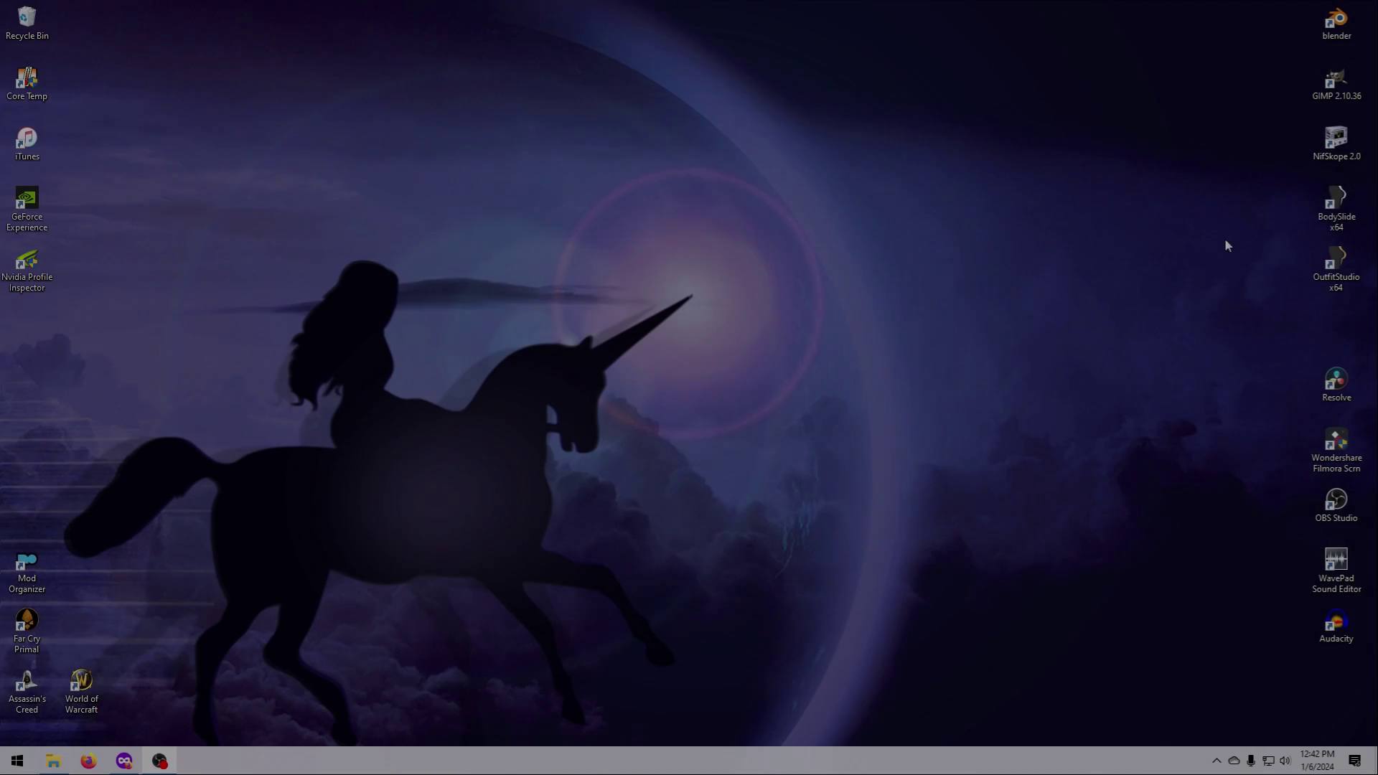
# Launch BodySlide and apply the CBBE Curvy (Outfit) slider preset
pyautogui.doubleClick(1246, 203)
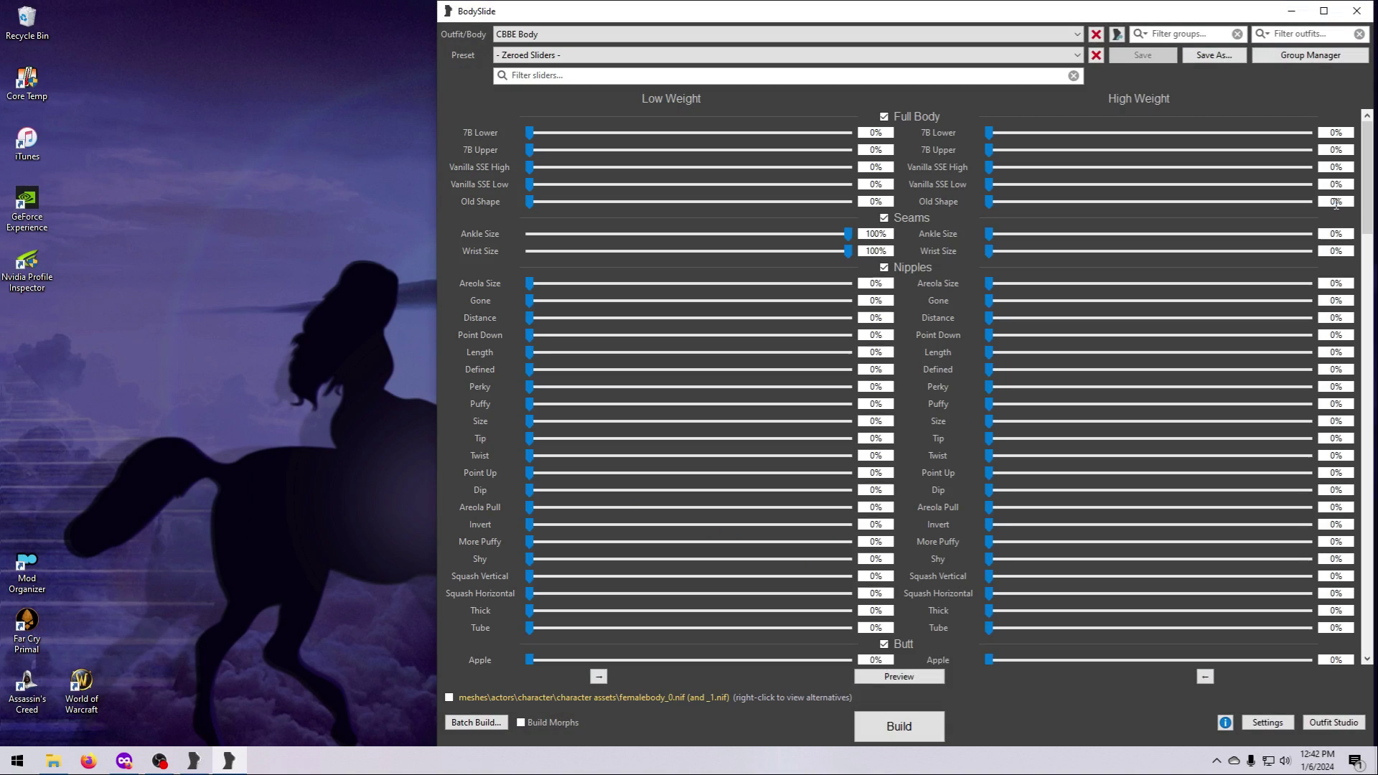
pyautogui.click(1076, 34)
pyautogui.click(1076, 54)
pyautogui.click(600, 134)
# Filter outfits by 'underwear', select CBBE Underwear and preview it facing forward
pyautogui.click(1292, 34)
pyautogui.write('underwear')
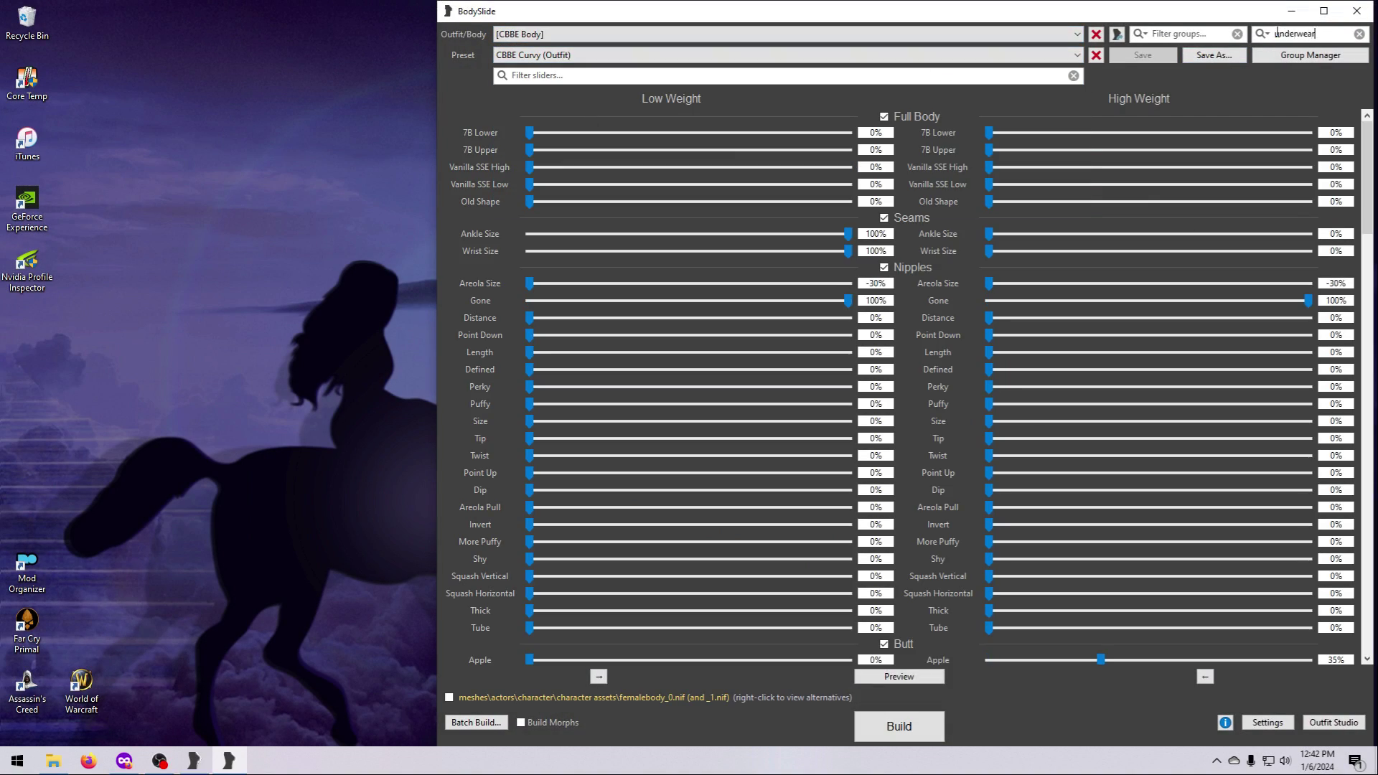
pyautogui.click(1076, 34)
pyautogui.click(531, 46)
pyautogui.click(899, 677)
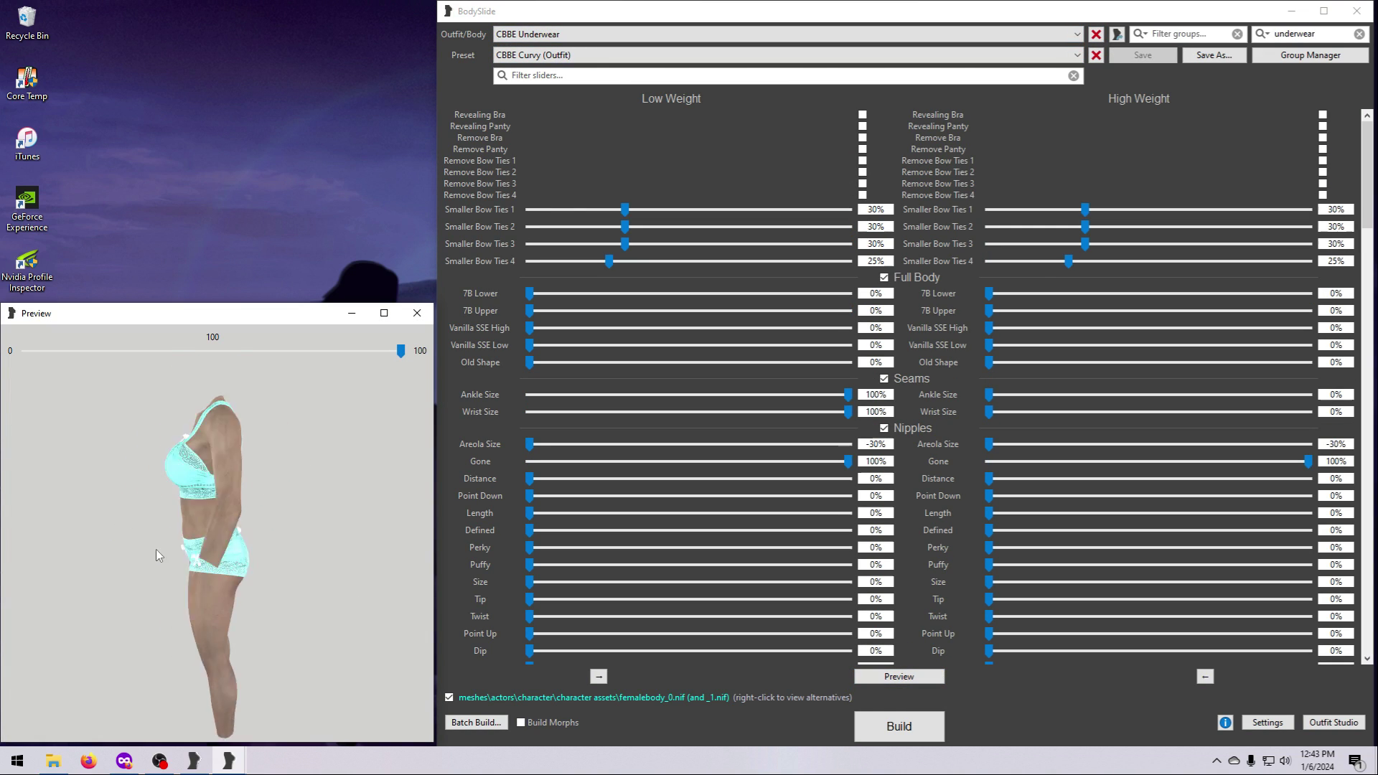
pyautogui.moveTo(156, 549); pyautogui.dragTo(219, 442)
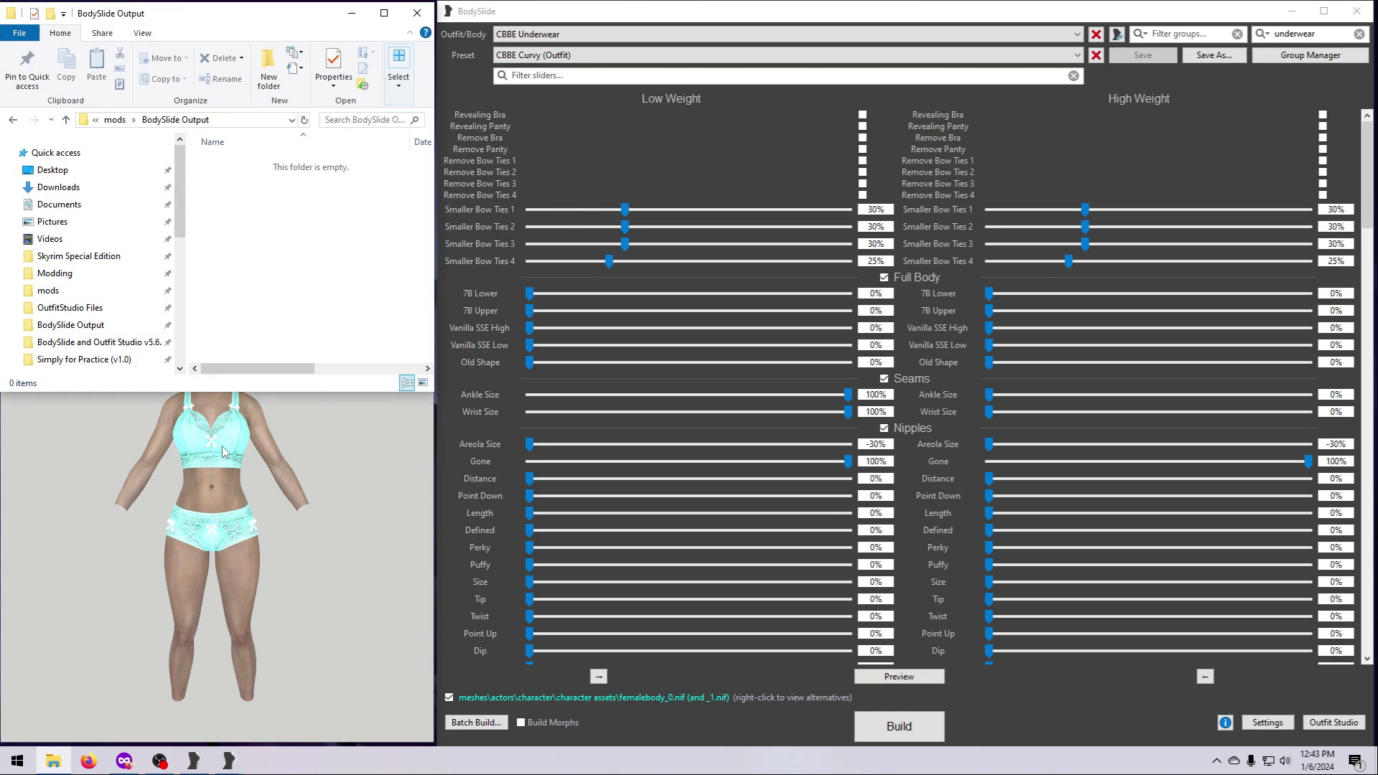
# Build CBBE Underwear and inspect the femalebody_0 and femalebody_1 NIFs in NifSkope
pyautogui.click(899, 726)
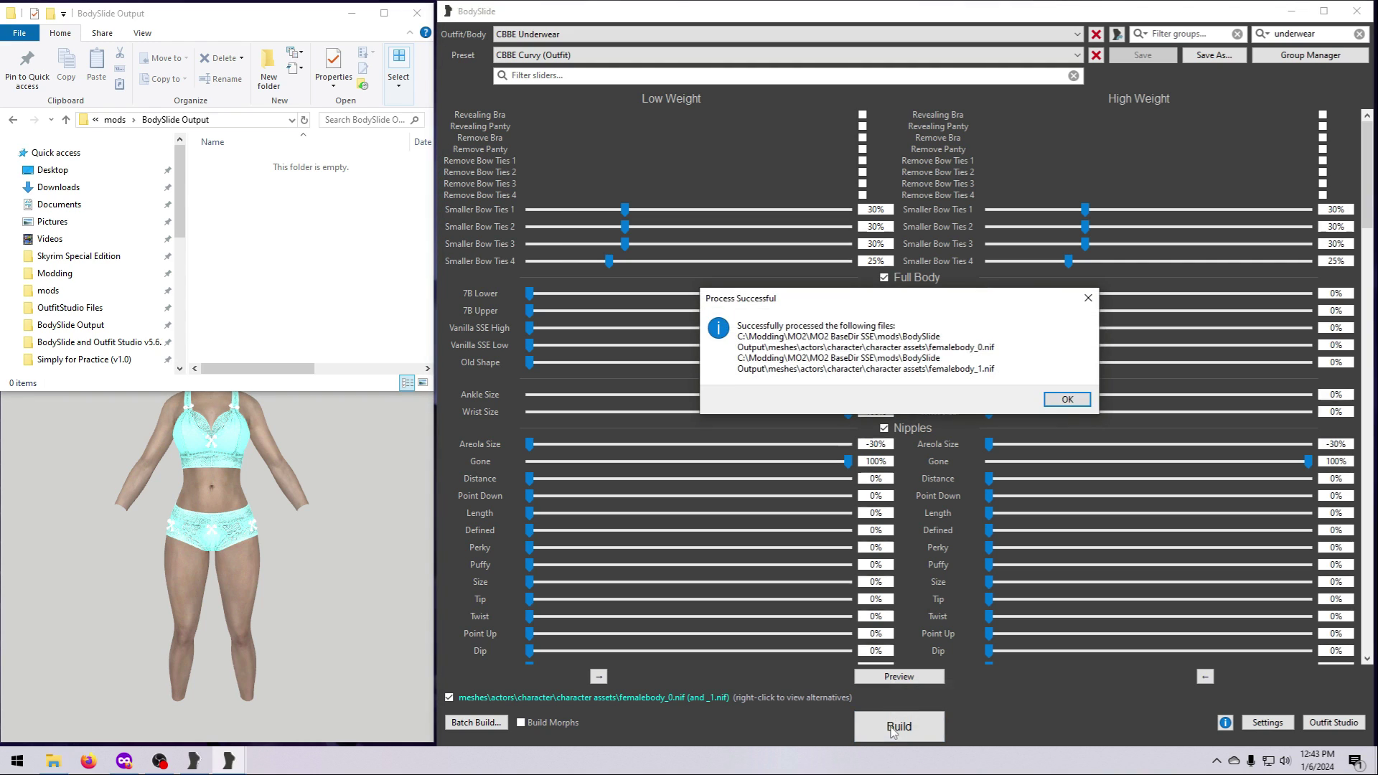
pyautogui.click(1065, 404)
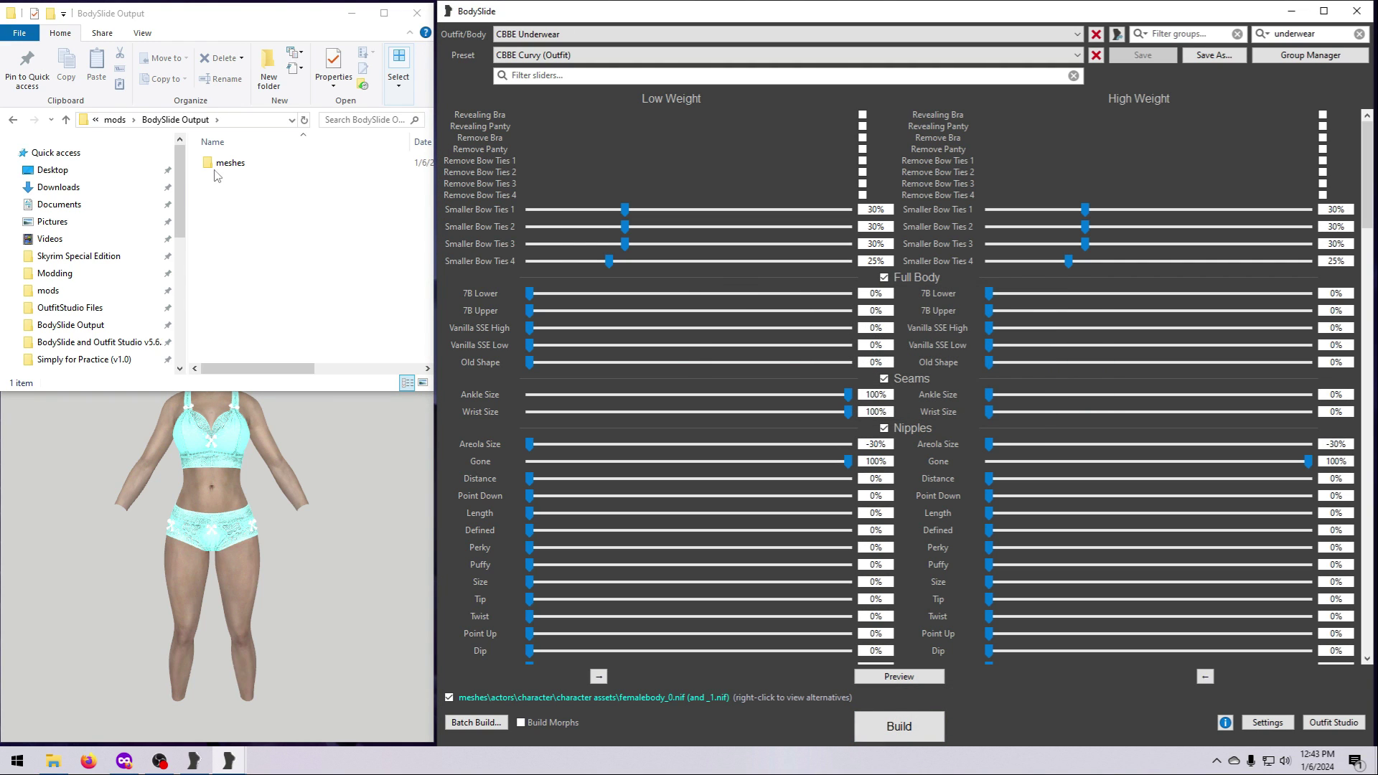
pyautogui.doubleClick(231, 163)
pyautogui.doubleClick(231, 163)
pyautogui.doubleClick(249, 163)
pyautogui.moveTo(720, 92); pyautogui.dragTo(990, 131)
pyautogui.doubleClick(248, 178)
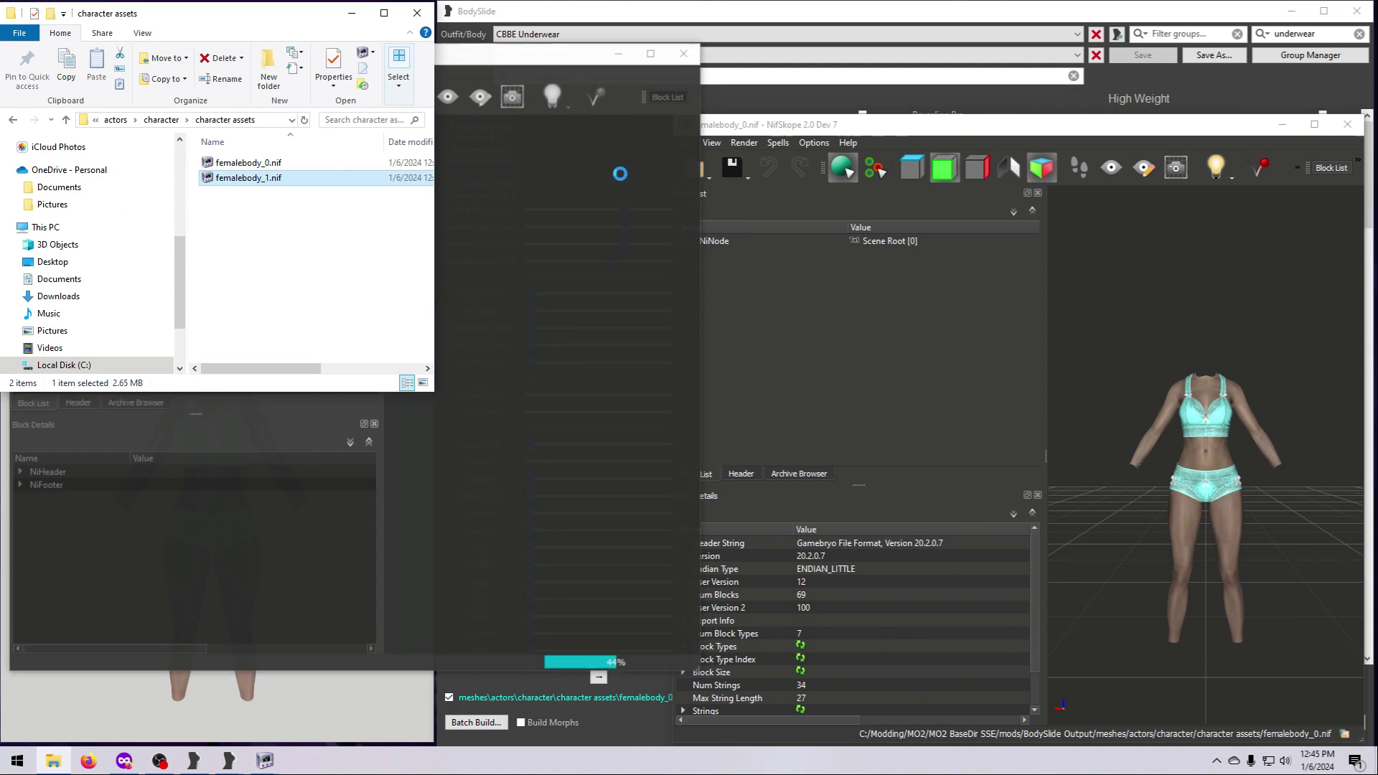
pyautogui.moveTo(646, 514); pyautogui.dragTo(484, 518)
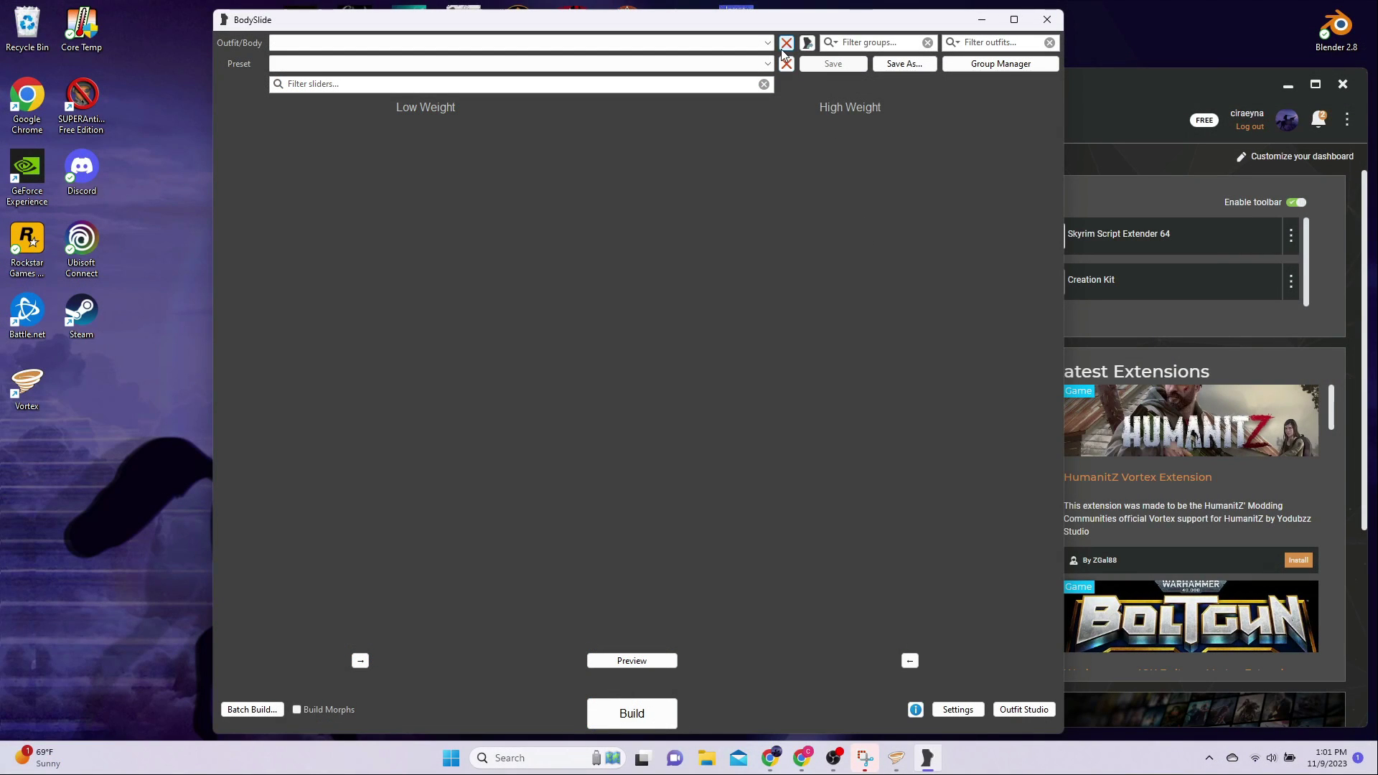
pyautogui.click(767, 43)
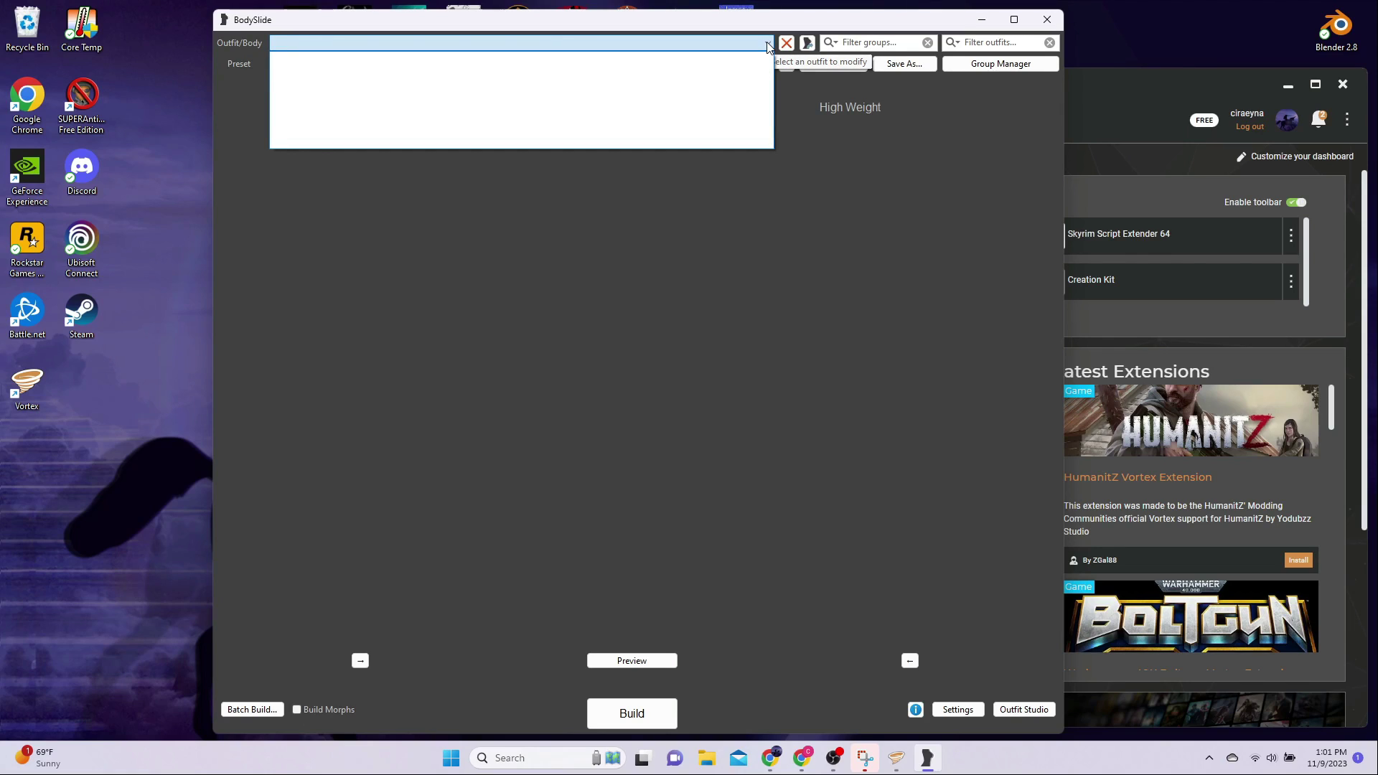
pyautogui.click(768, 44)
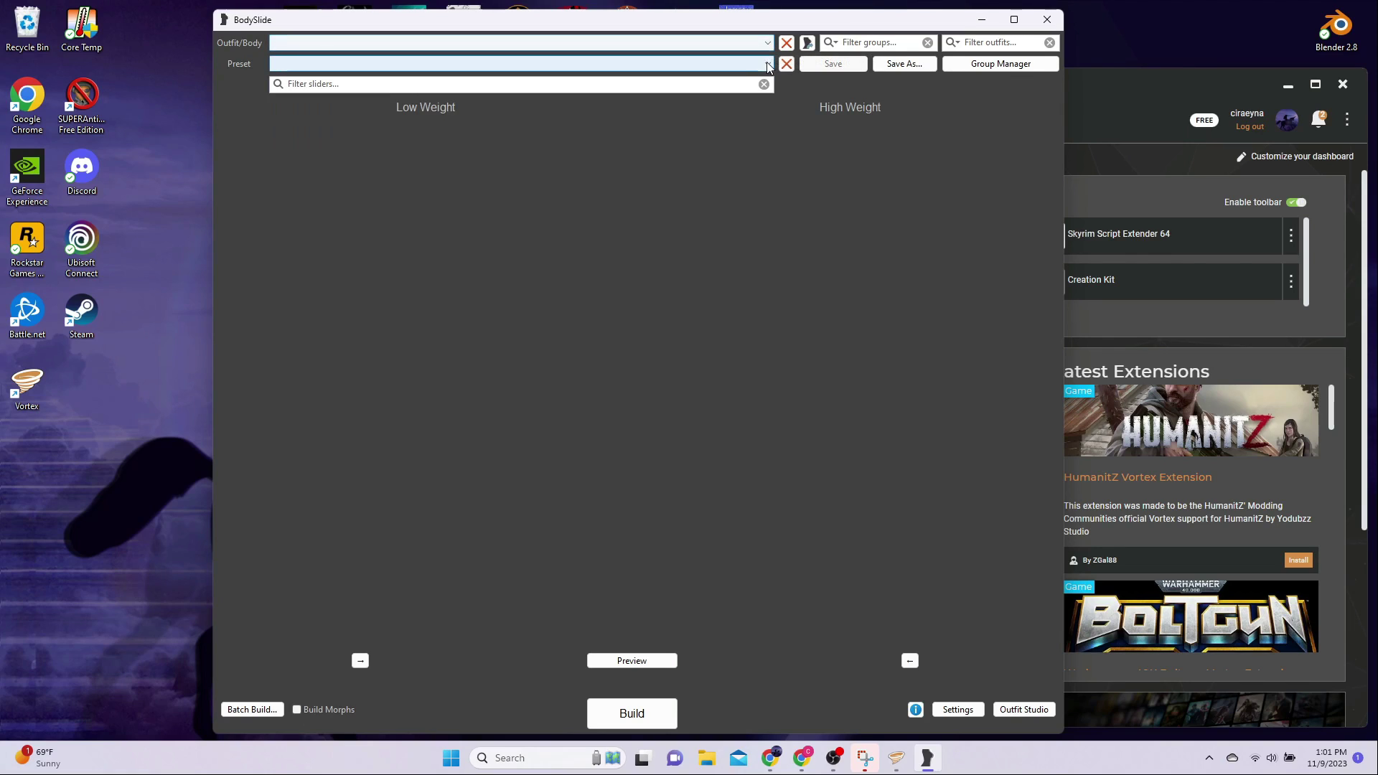
pyautogui.click(766, 63)
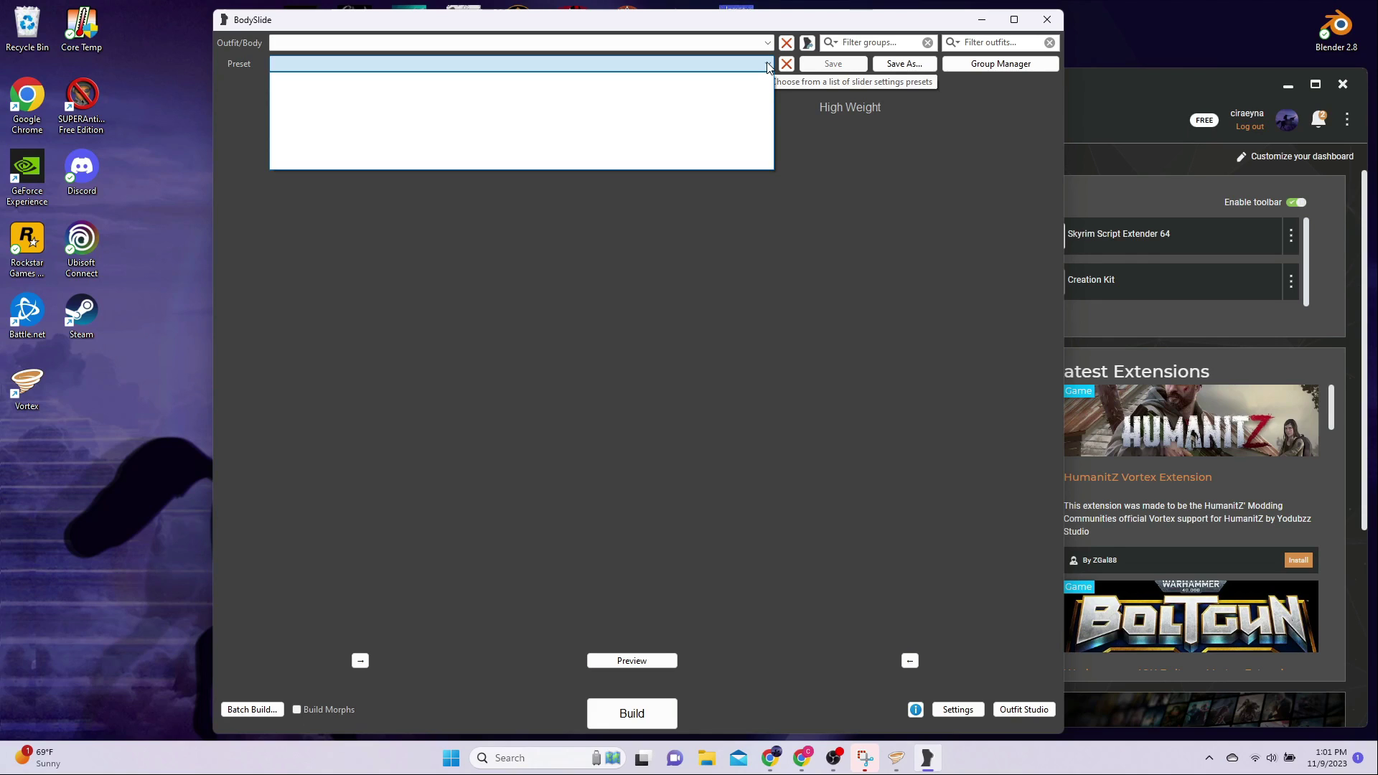
pyautogui.click(767, 64)
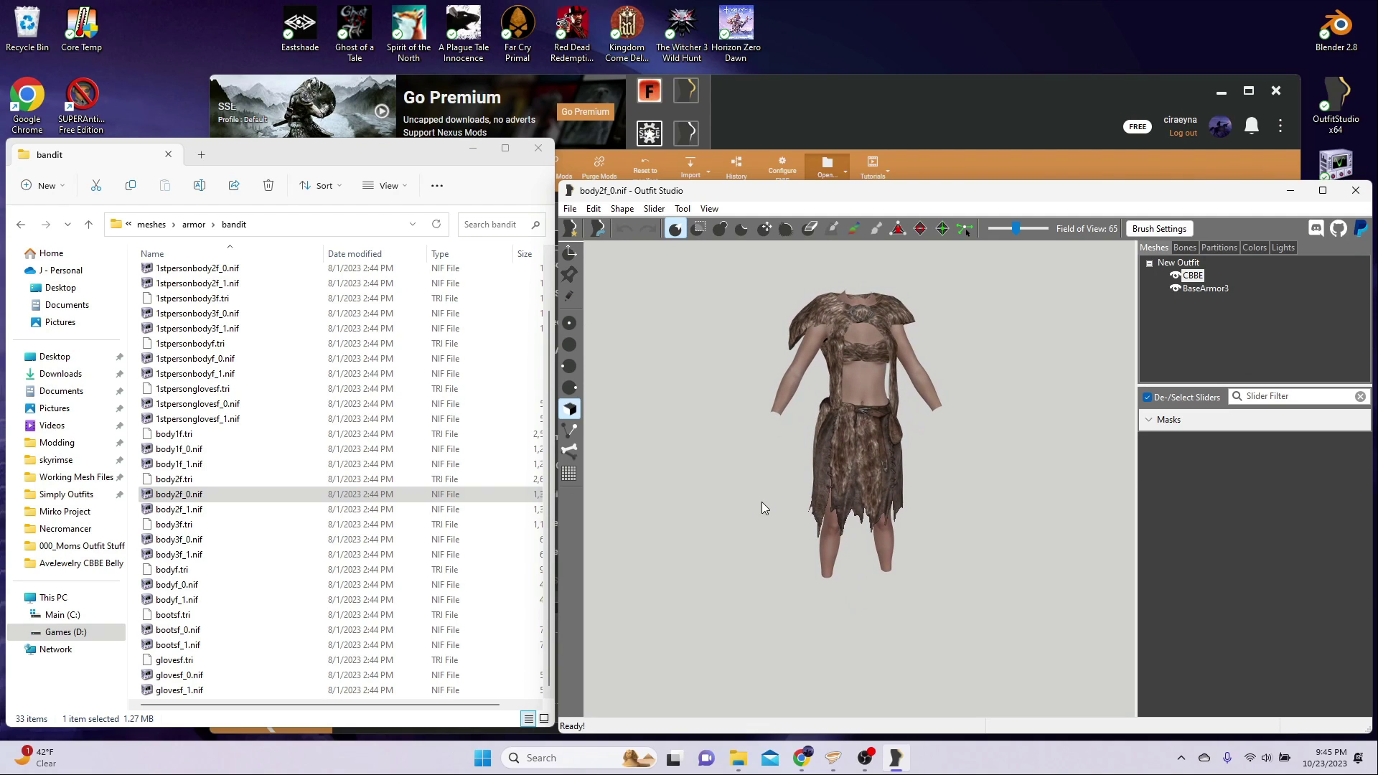
# Close Outfit Studio and the bandit folder window
pyautogui.click(1357, 192)
pyautogui.click(846, 173)
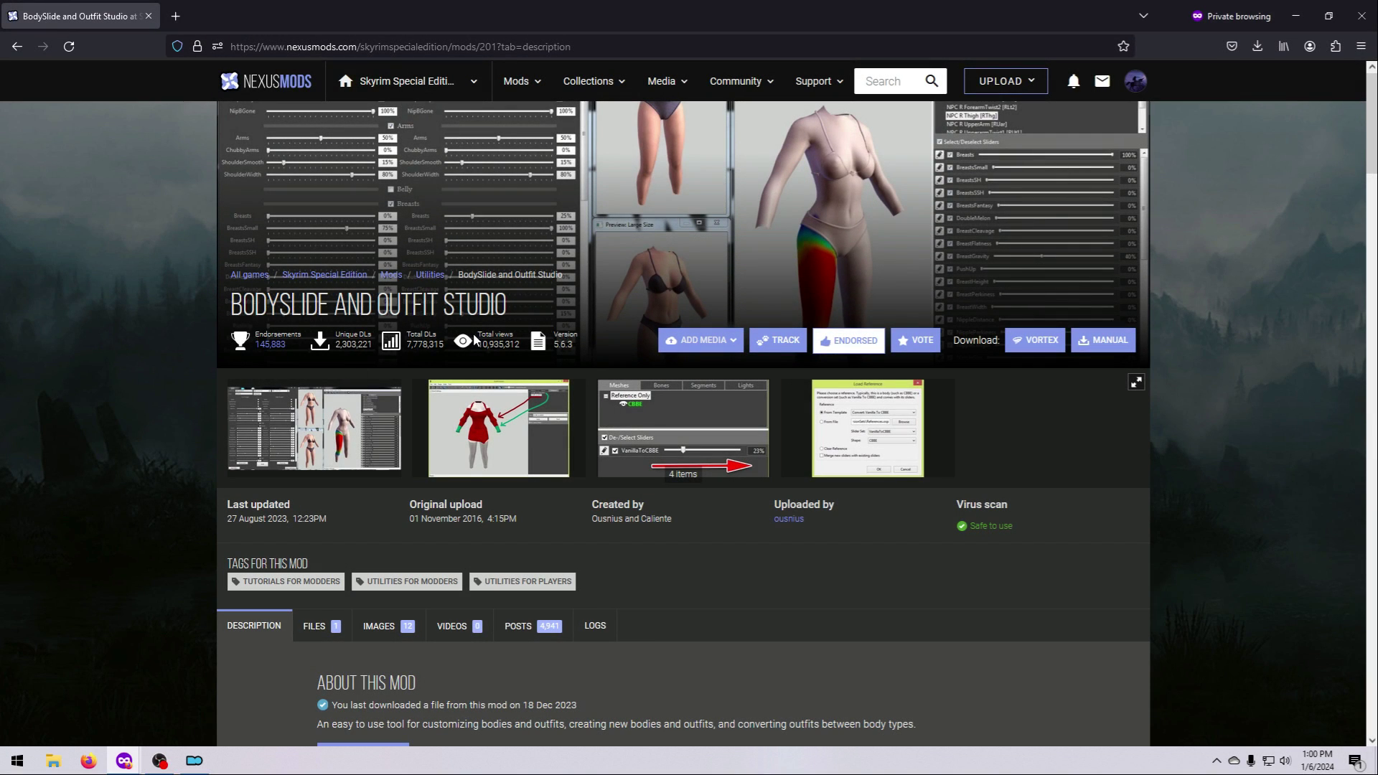
# Send the v5.6.3 main file to the mod manager via Slow Download, then bring up Mod Organizer
pyautogui.click(321, 627)
pyautogui.scroll(-7, 320, 625)
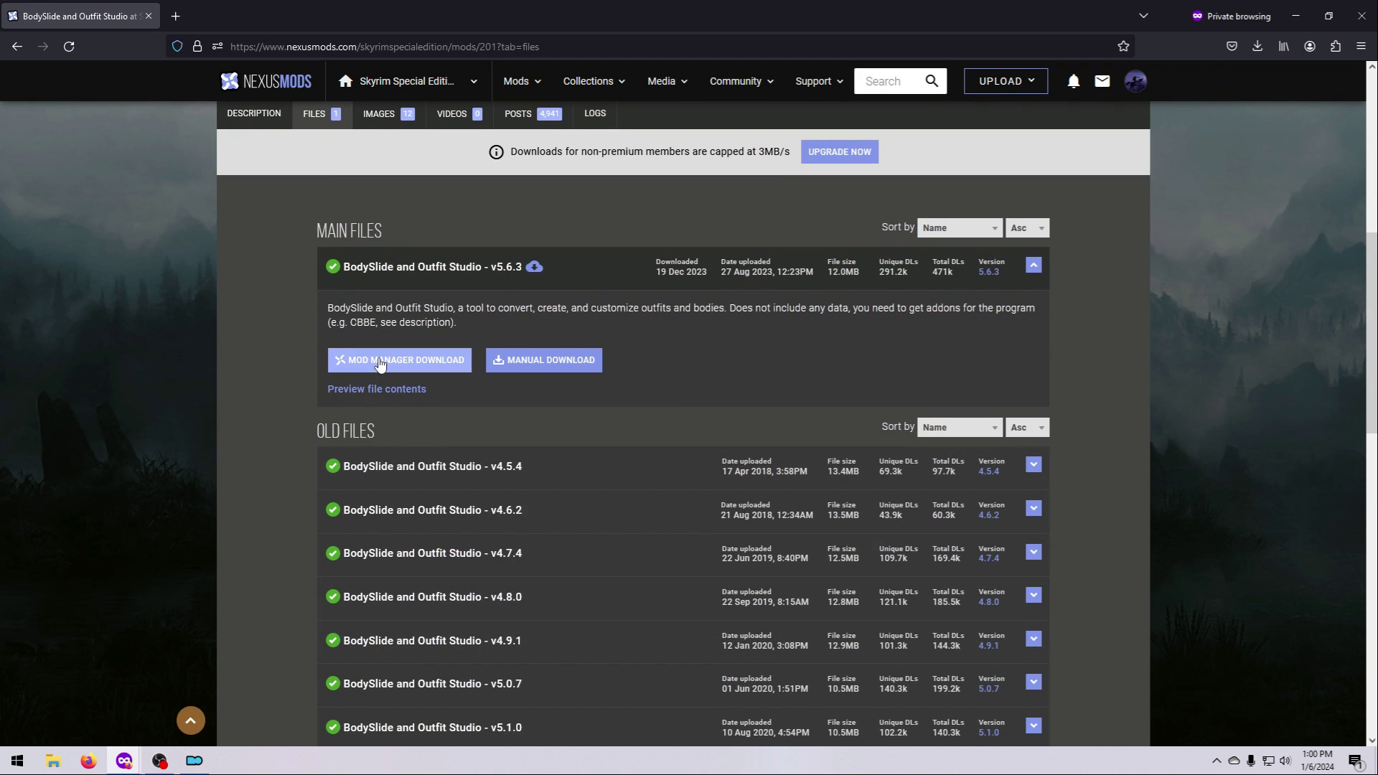
pyautogui.click(379, 361)
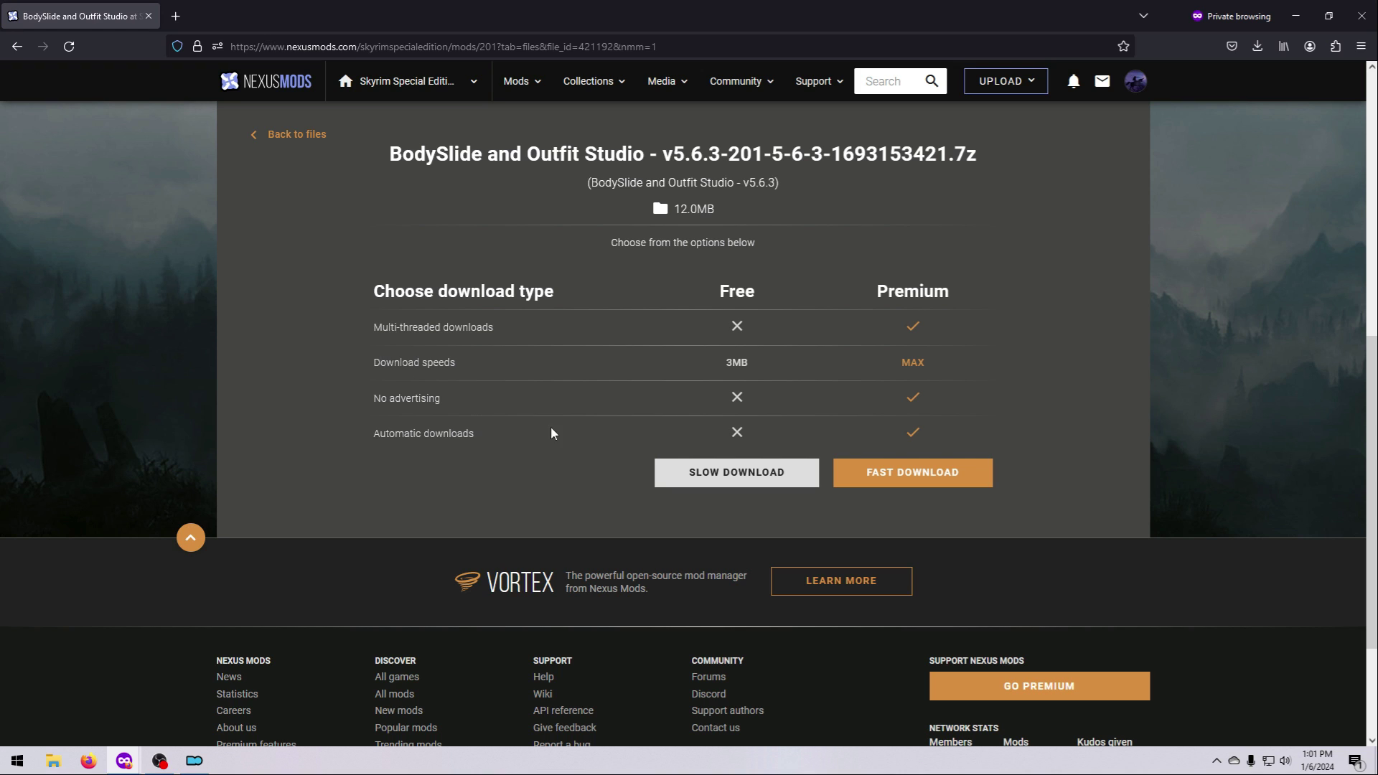
pyautogui.click(687, 479)
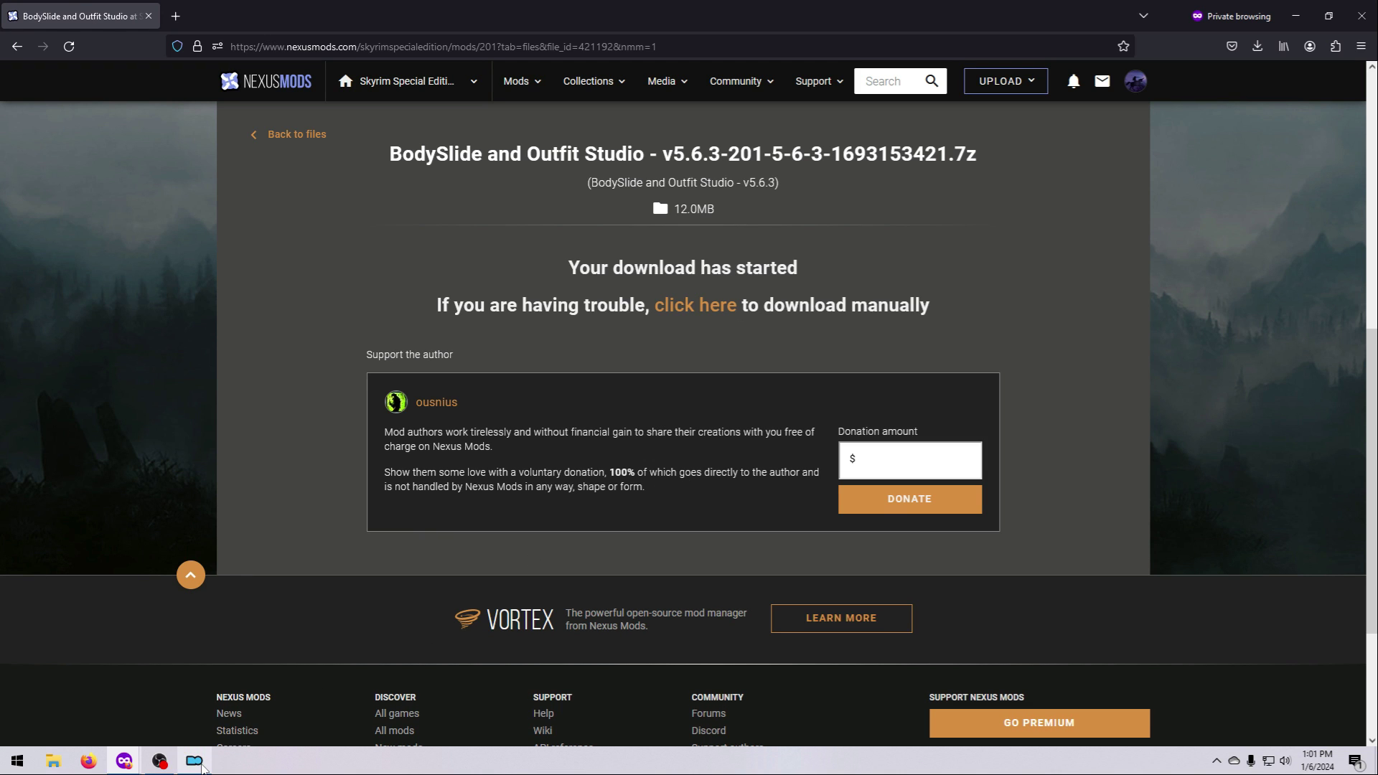
pyautogui.click(201, 766)
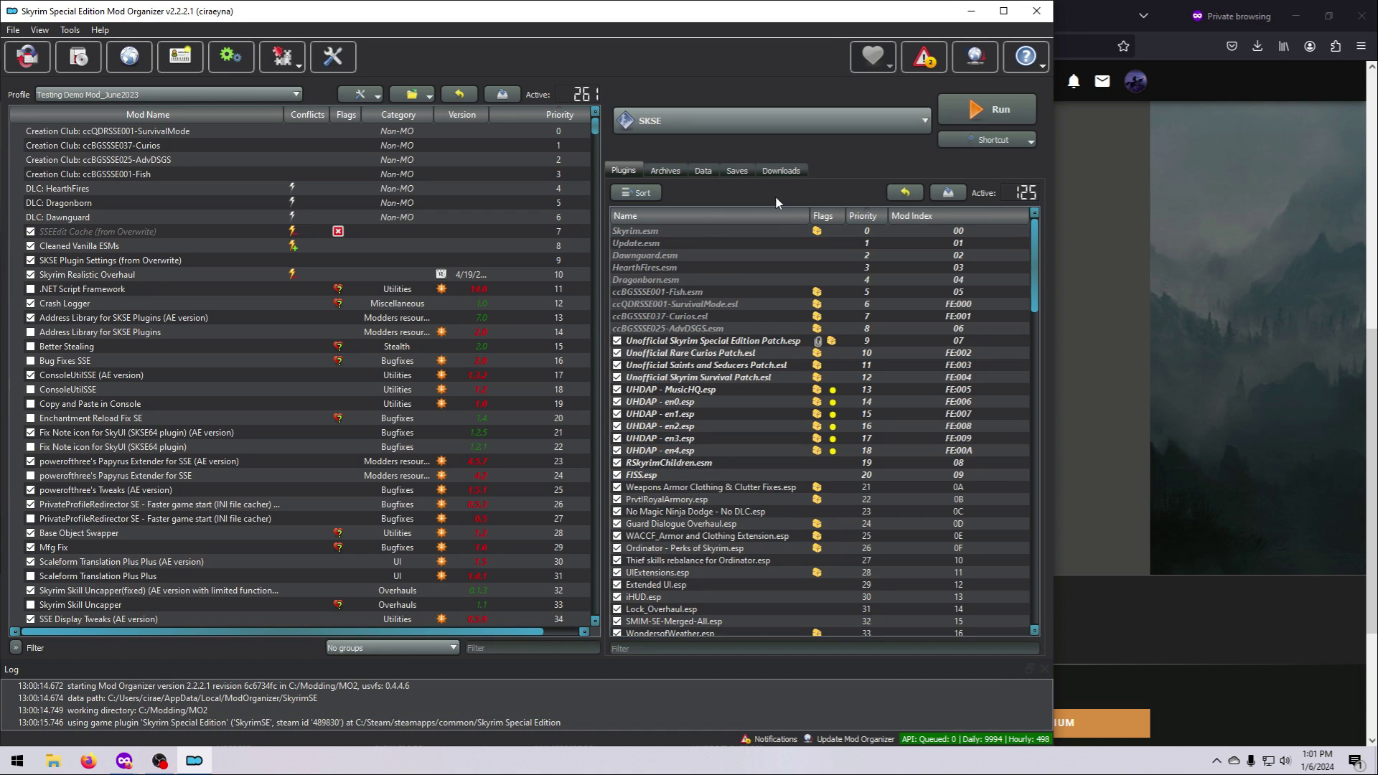
# Install the downloaded BodySlide and Outfit Studio v5.6.3 archive and enable it in the mod list
pyautogui.click(782, 171)
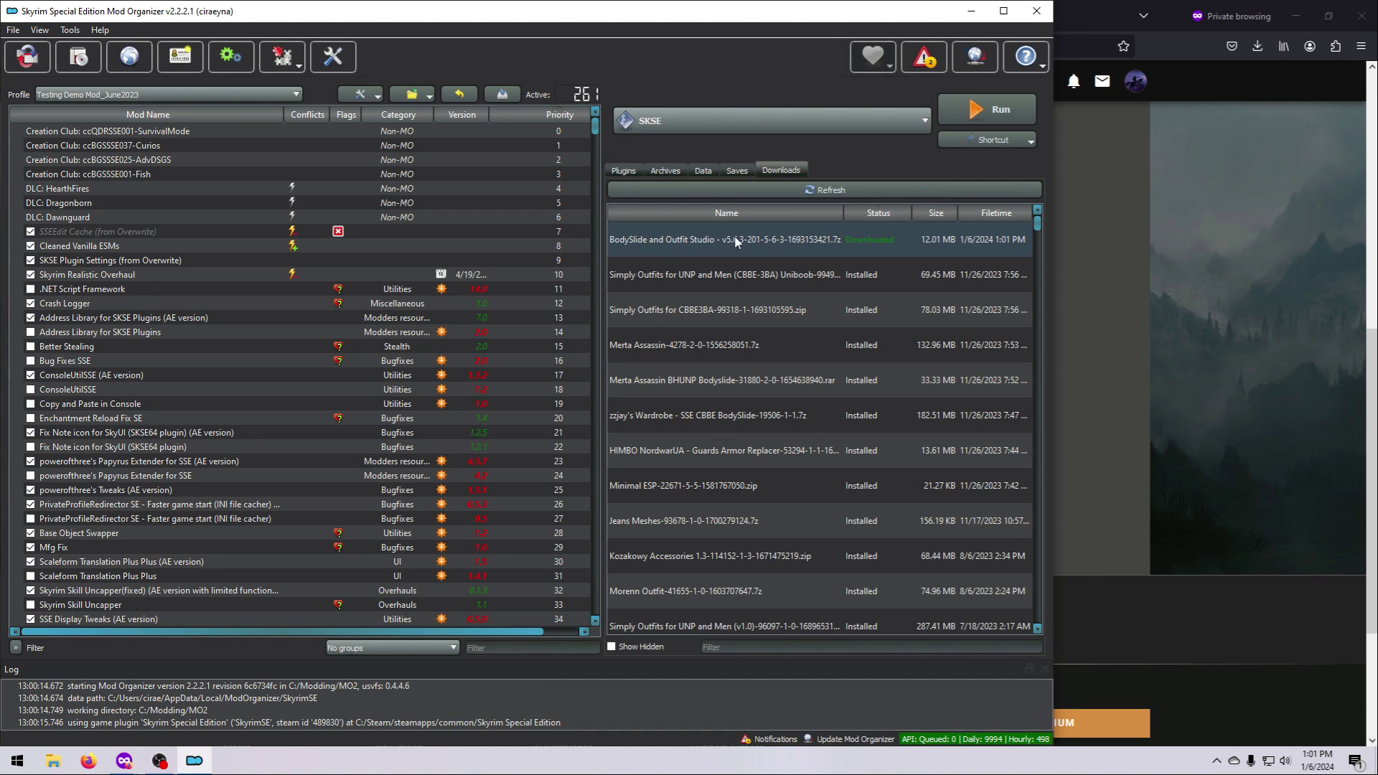
pyautogui.moveTo(830, 238)
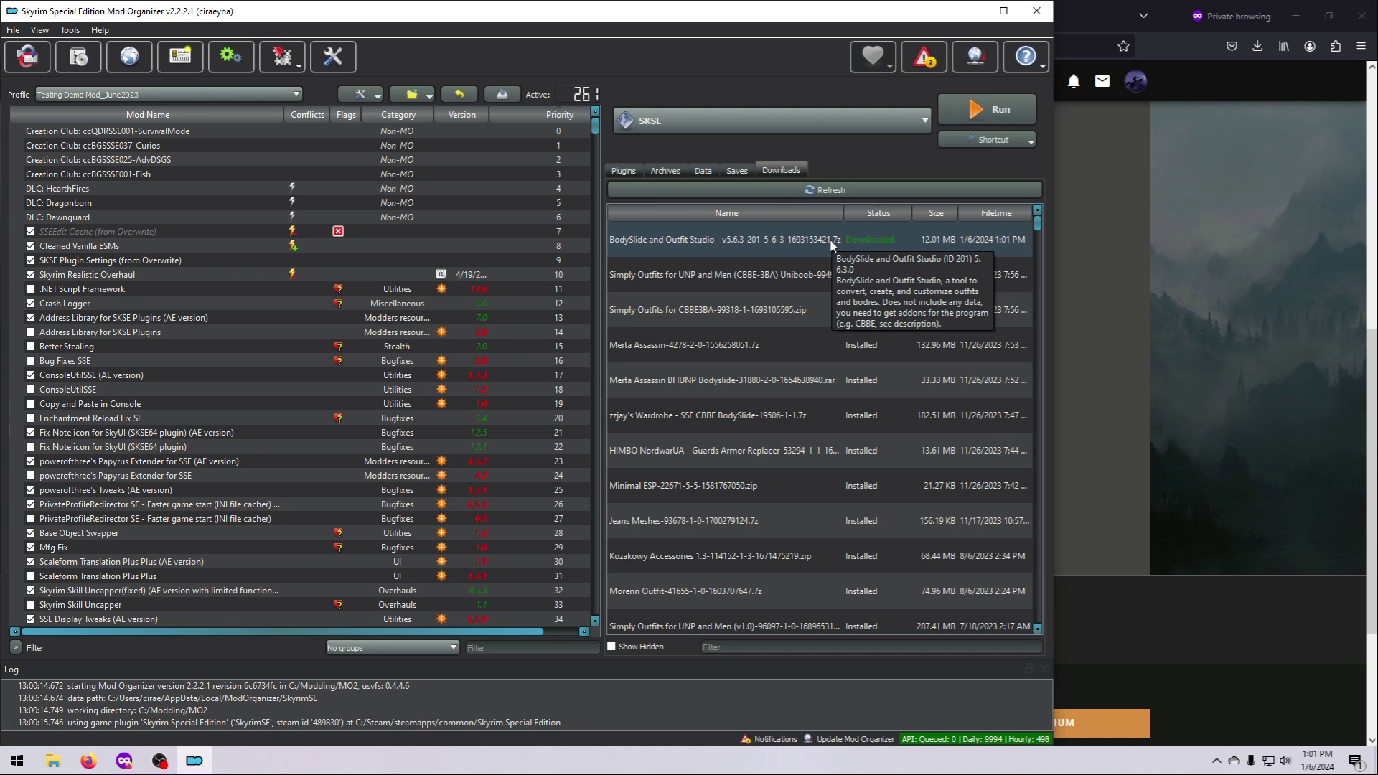
pyautogui.doubleClick(867, 235)
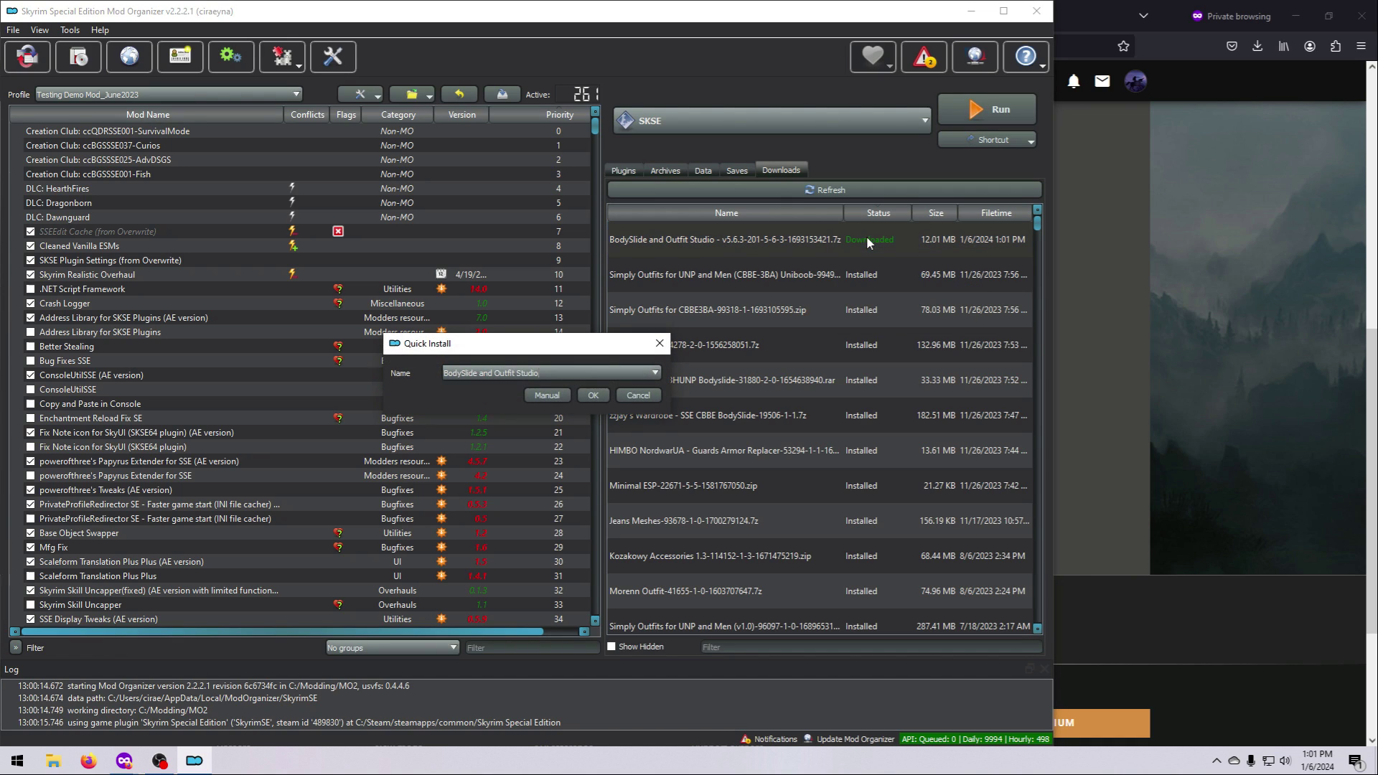
pyautogui.write('v5.6.3')
pyautogui.click(583, 392)
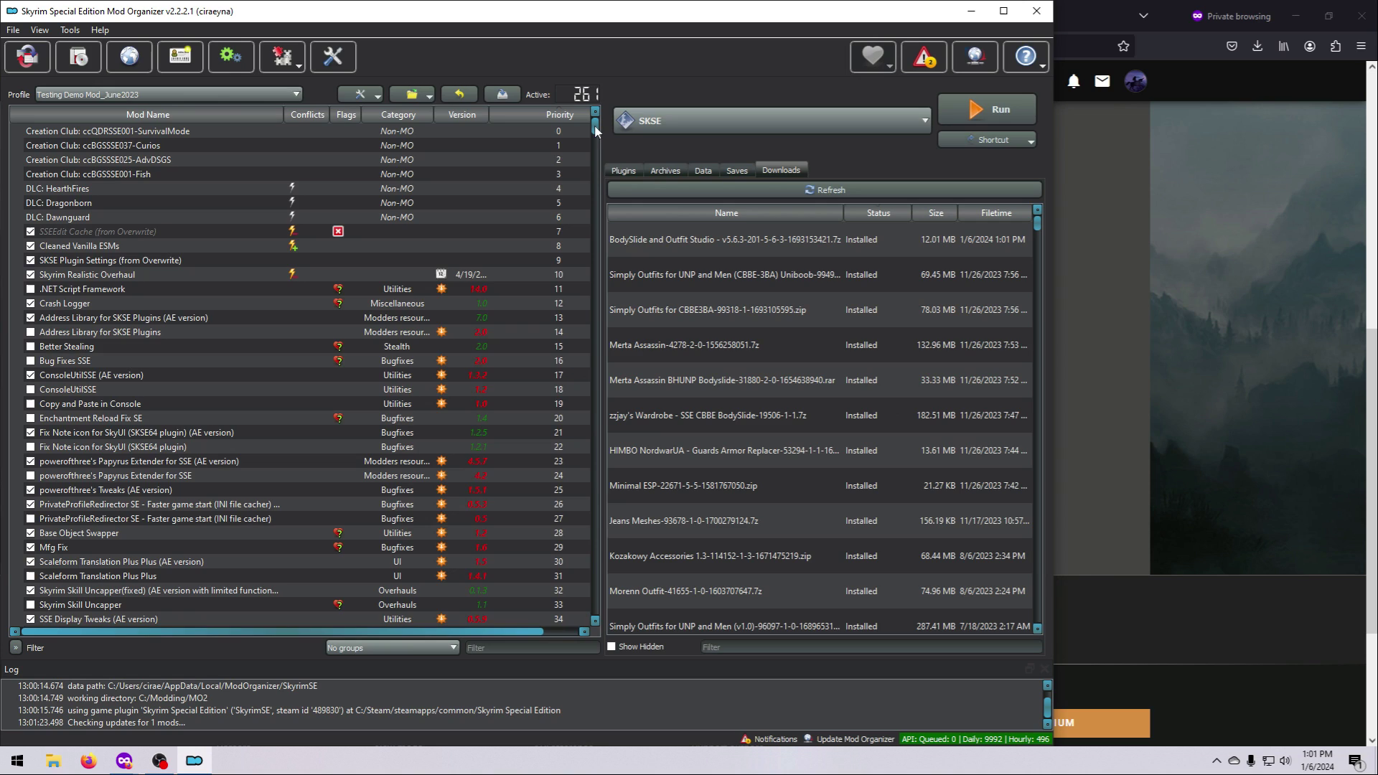
pyautogui.moveTo(594, 125); pyautogui.dragTo(575, 639)
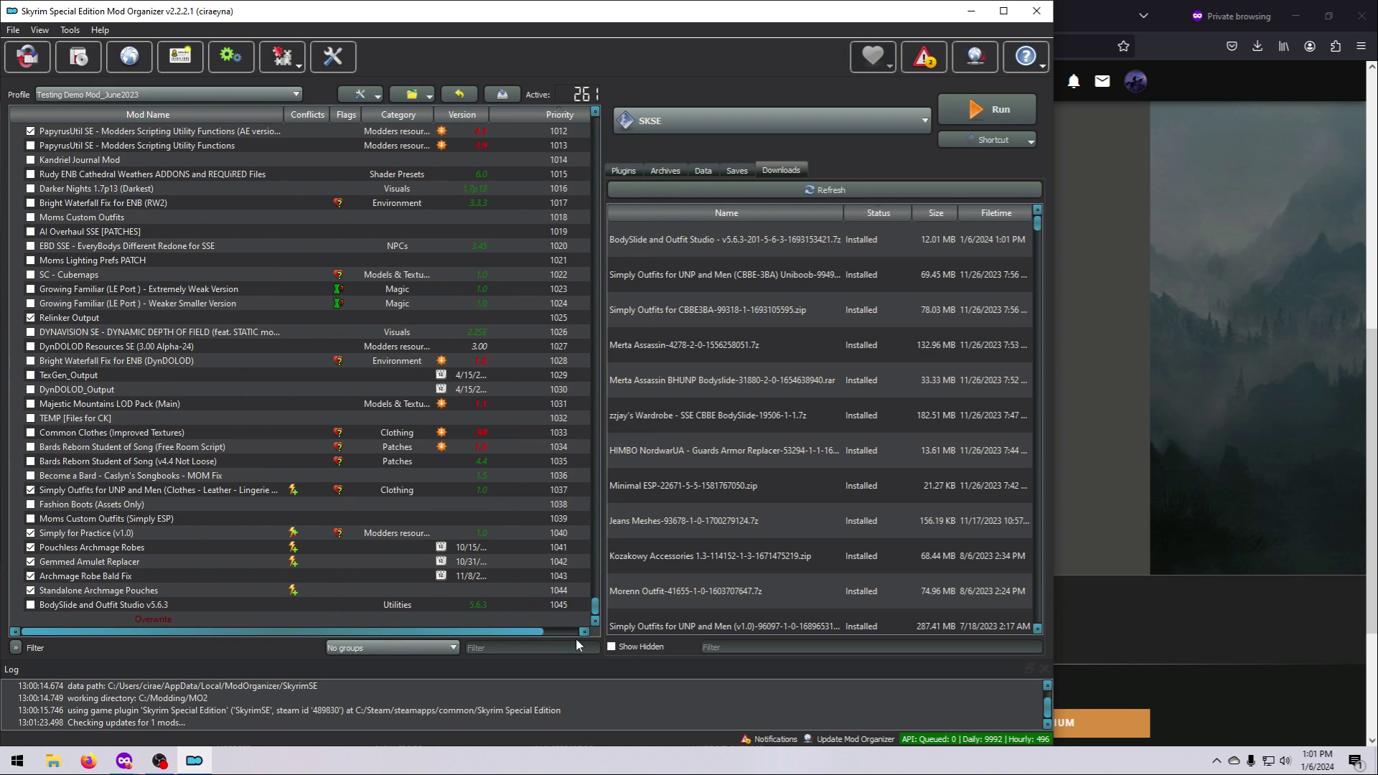
pyautogui.click(167, 605)
pyautogui.click(31, 605)
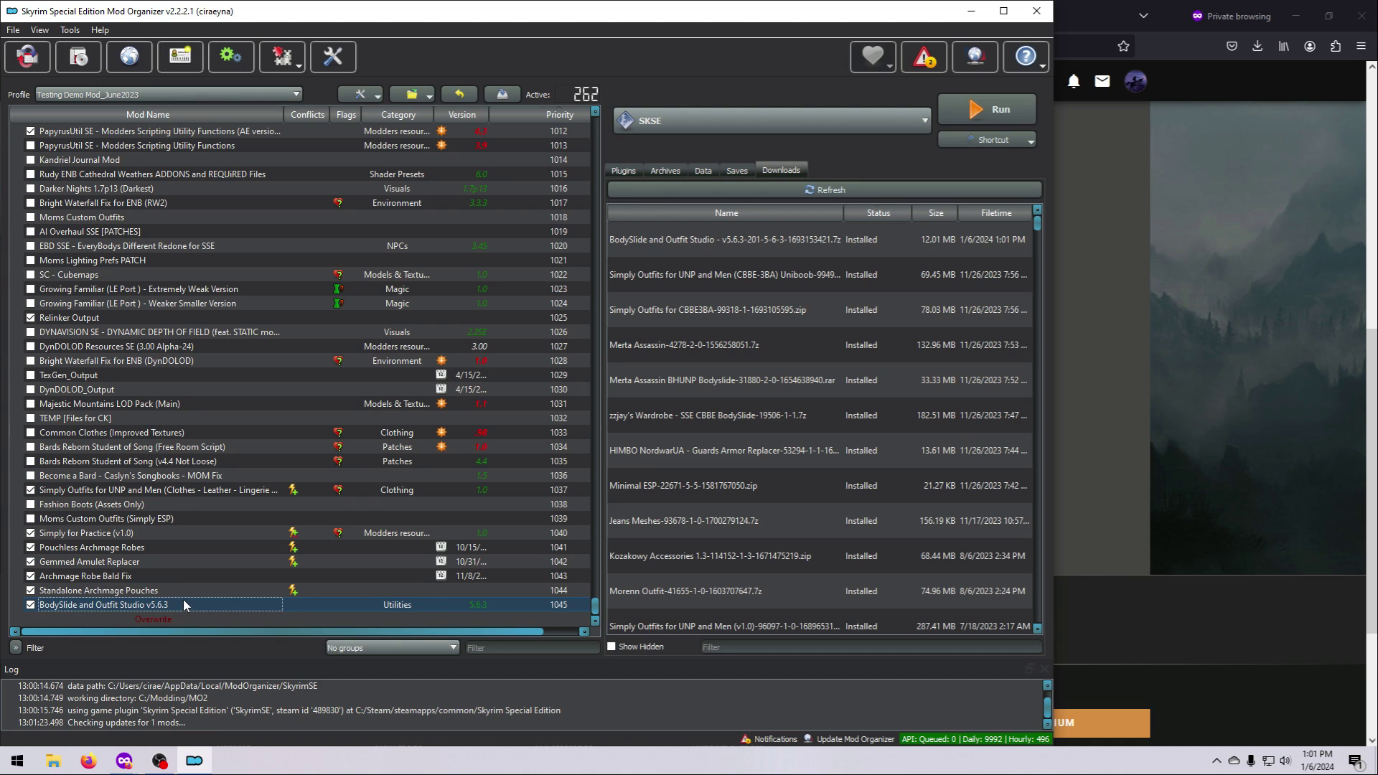
# Move BodySlide and Outfit Studio up the load order by setting its priority to 10
pyautogui.moveTo(183, 600); pyautogui.dragTo(192, 530)
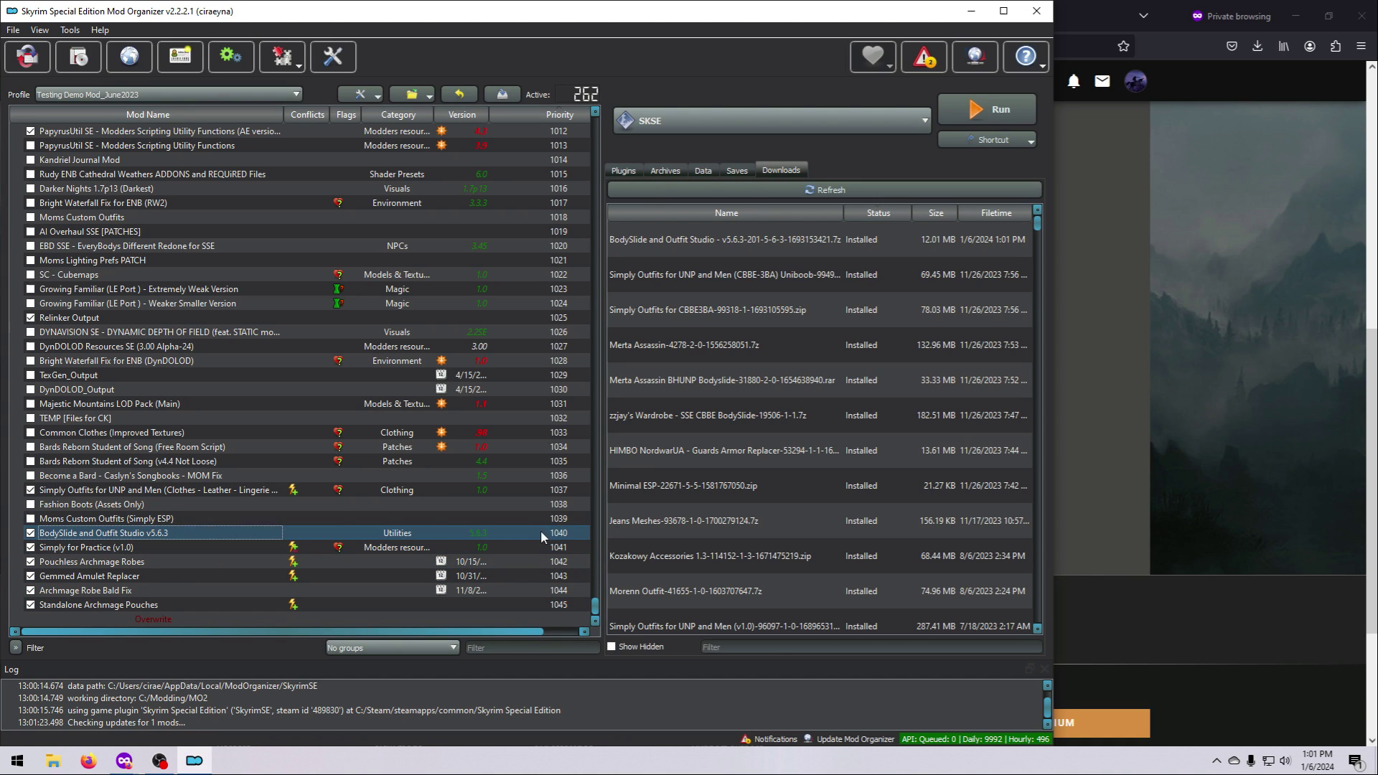
pyautogui.doubleClick(558, 532)
pyautogui.press('BackSpace')
pyautogui.press('BackSpace')
pyautogui.press('BackSpace')
pyautogui.press('BackSpace')
pyautogui.write('1011')
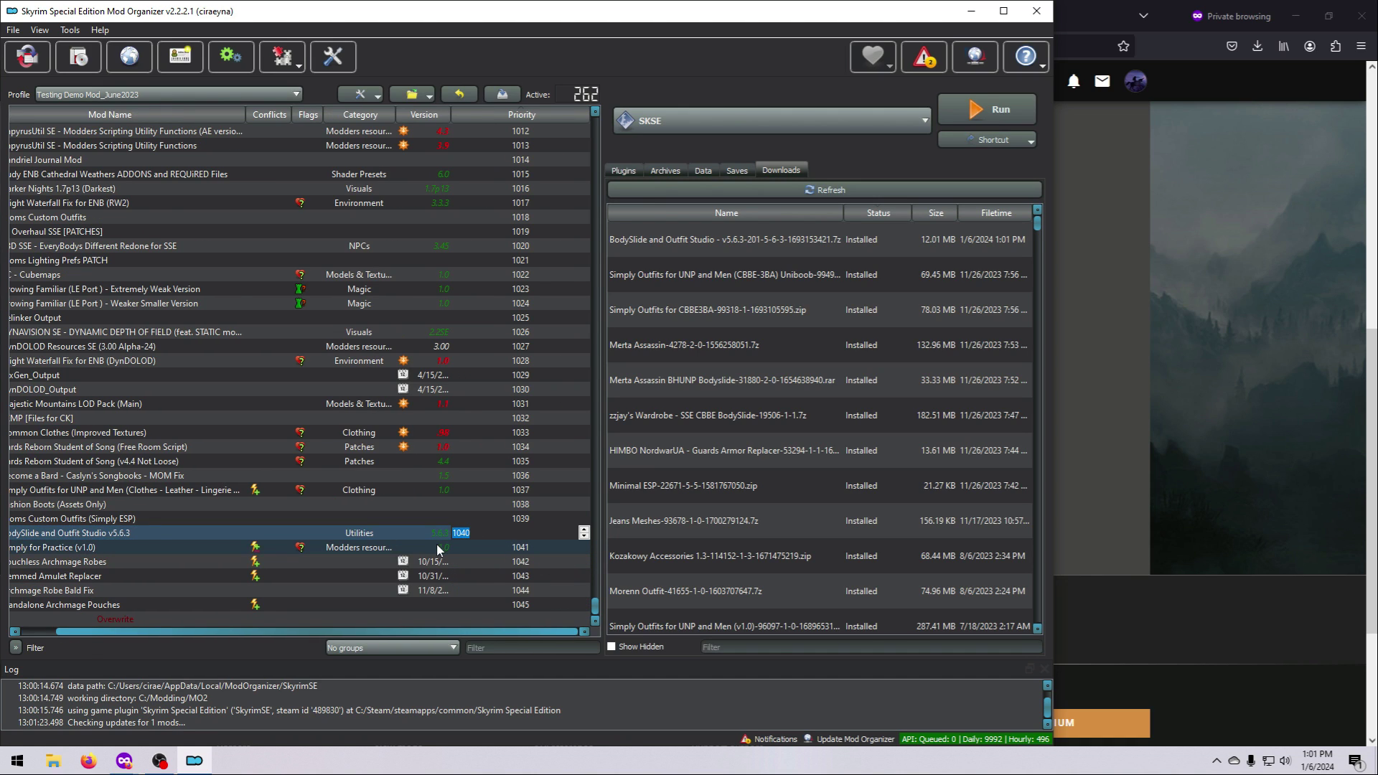
pyautogui.press('Return')
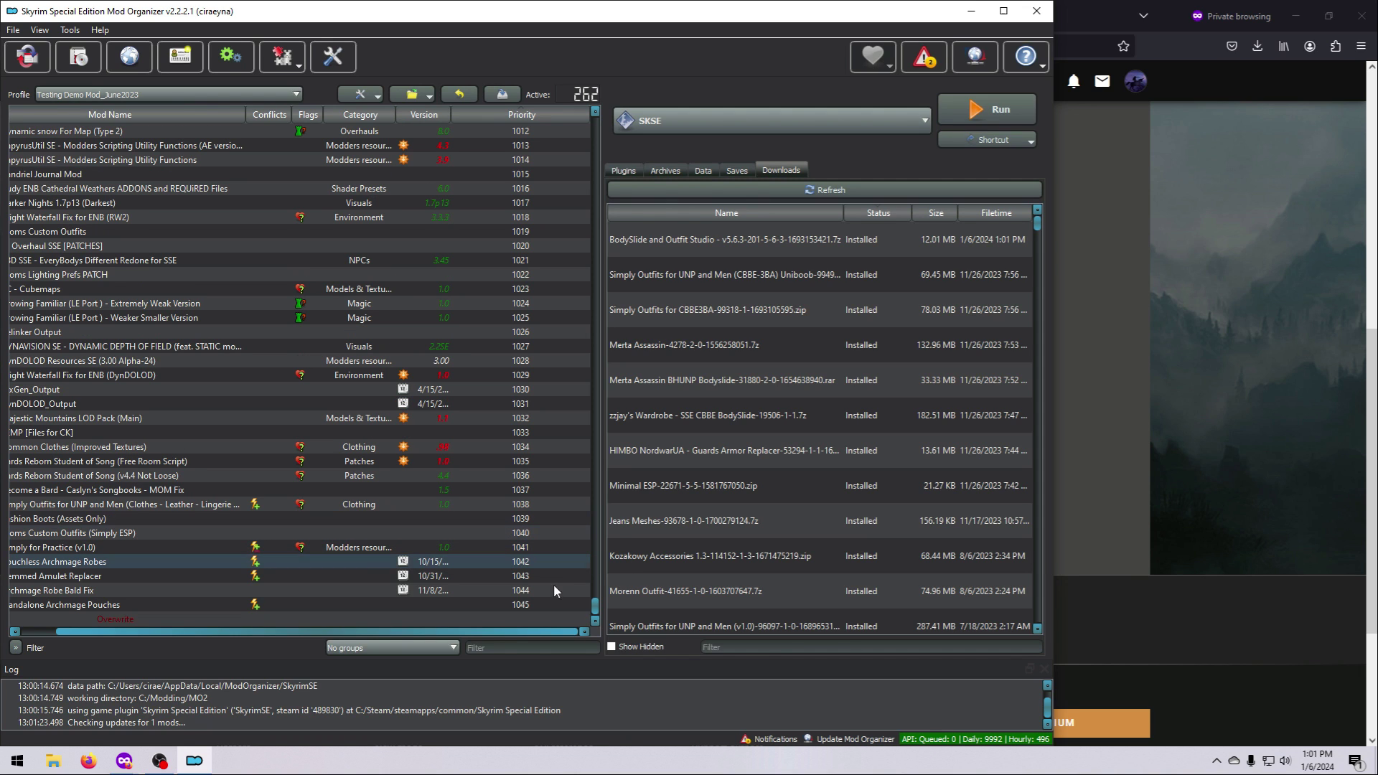
pyautogui.moveTo(595, 608); pyautogui.dragTo(632, 122)
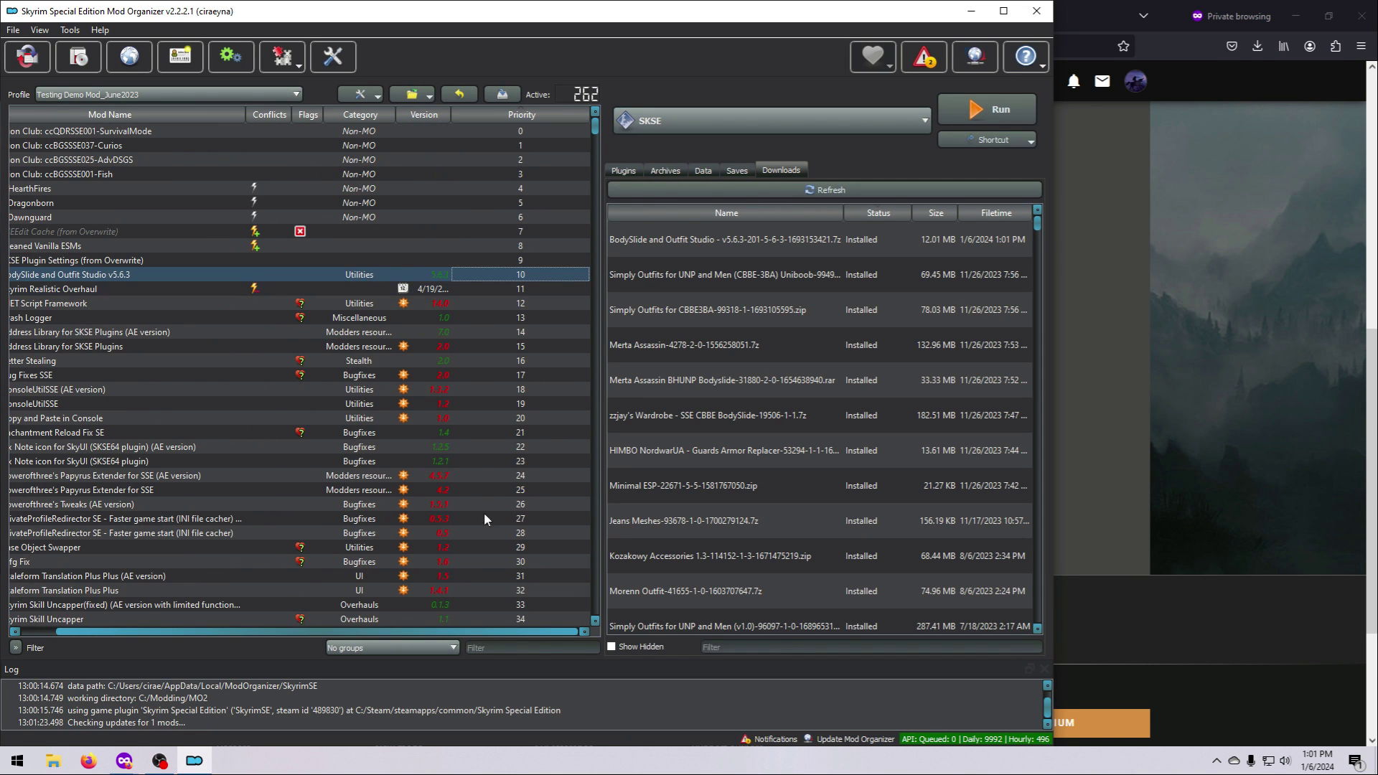
pyautogui.hscroll(-2, 459, 631)
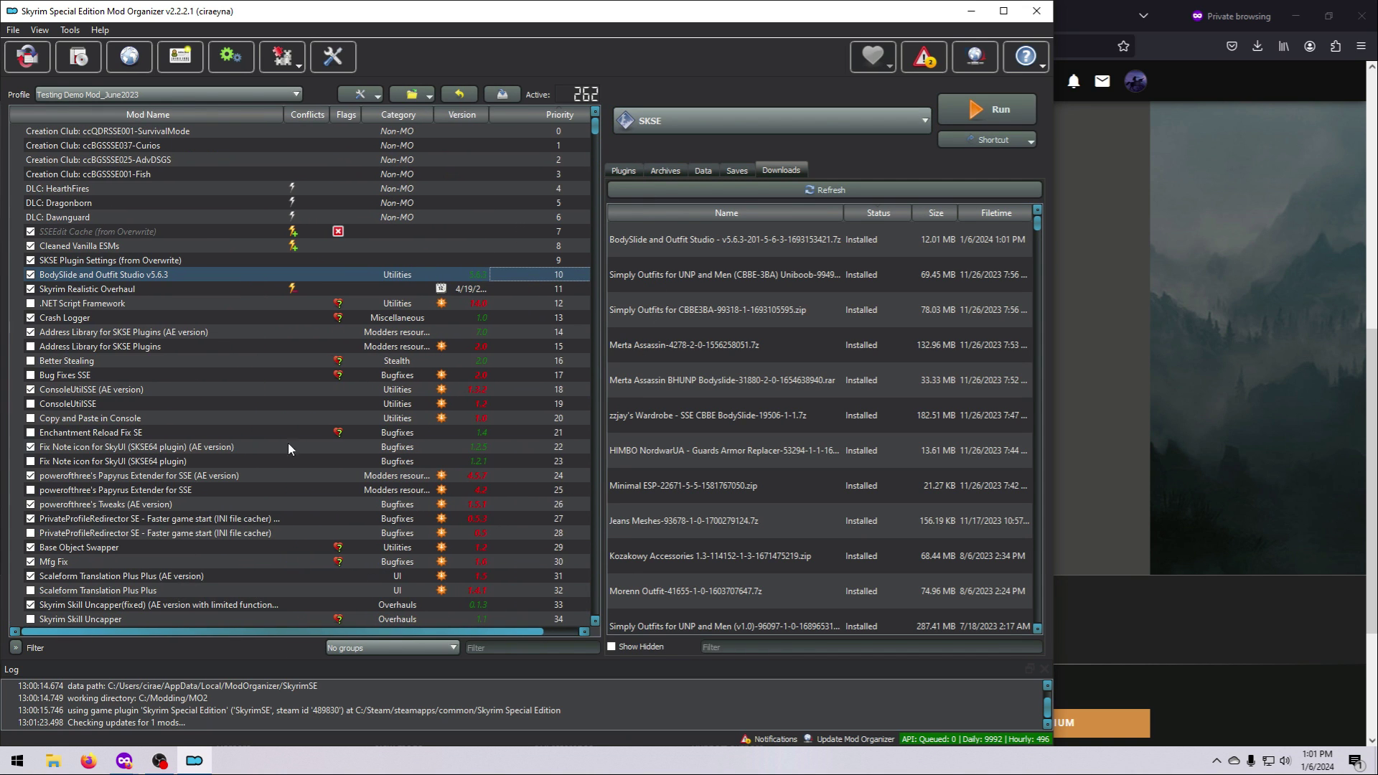
pyautogui.click(166, 273)
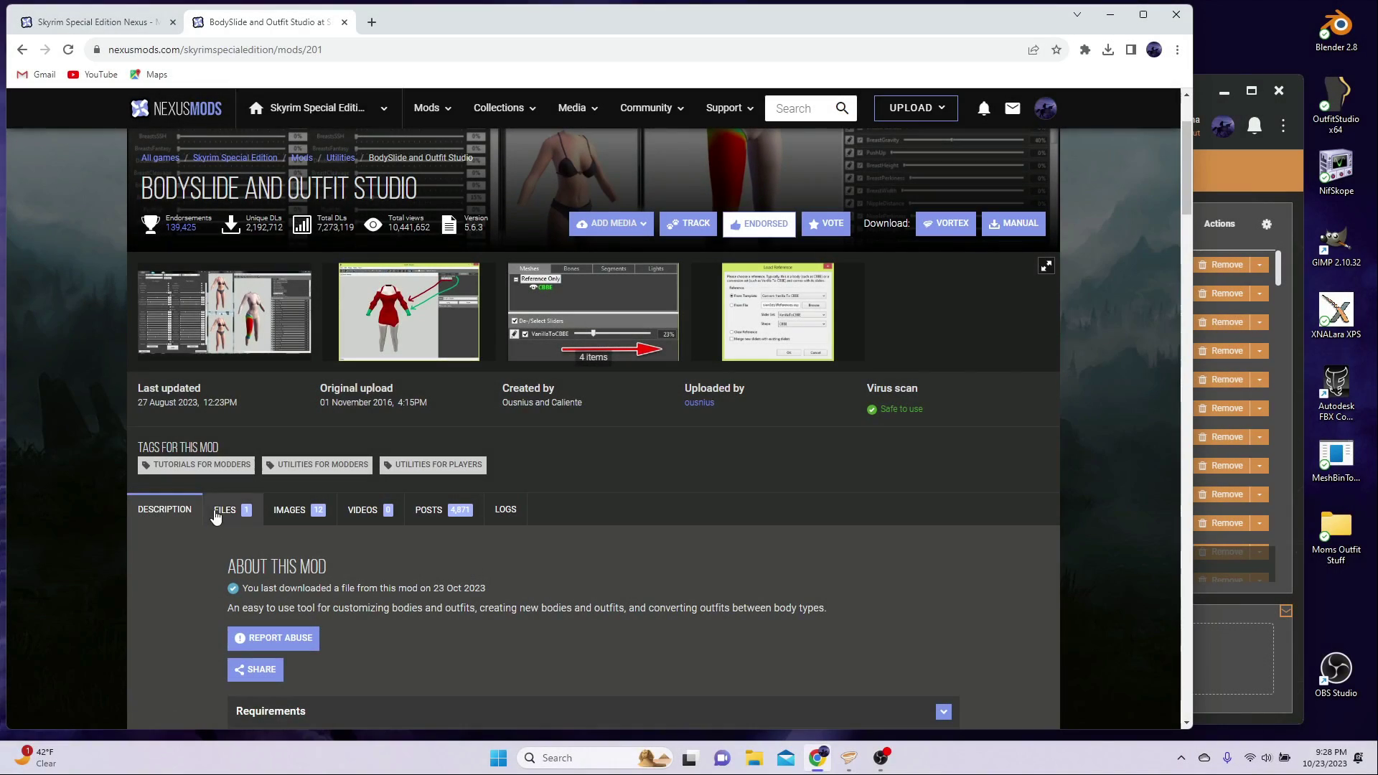
# Send the BodySlide v5.6.3 main file to the mod manager again via Slow Download
pyautogui.click(222, 511)
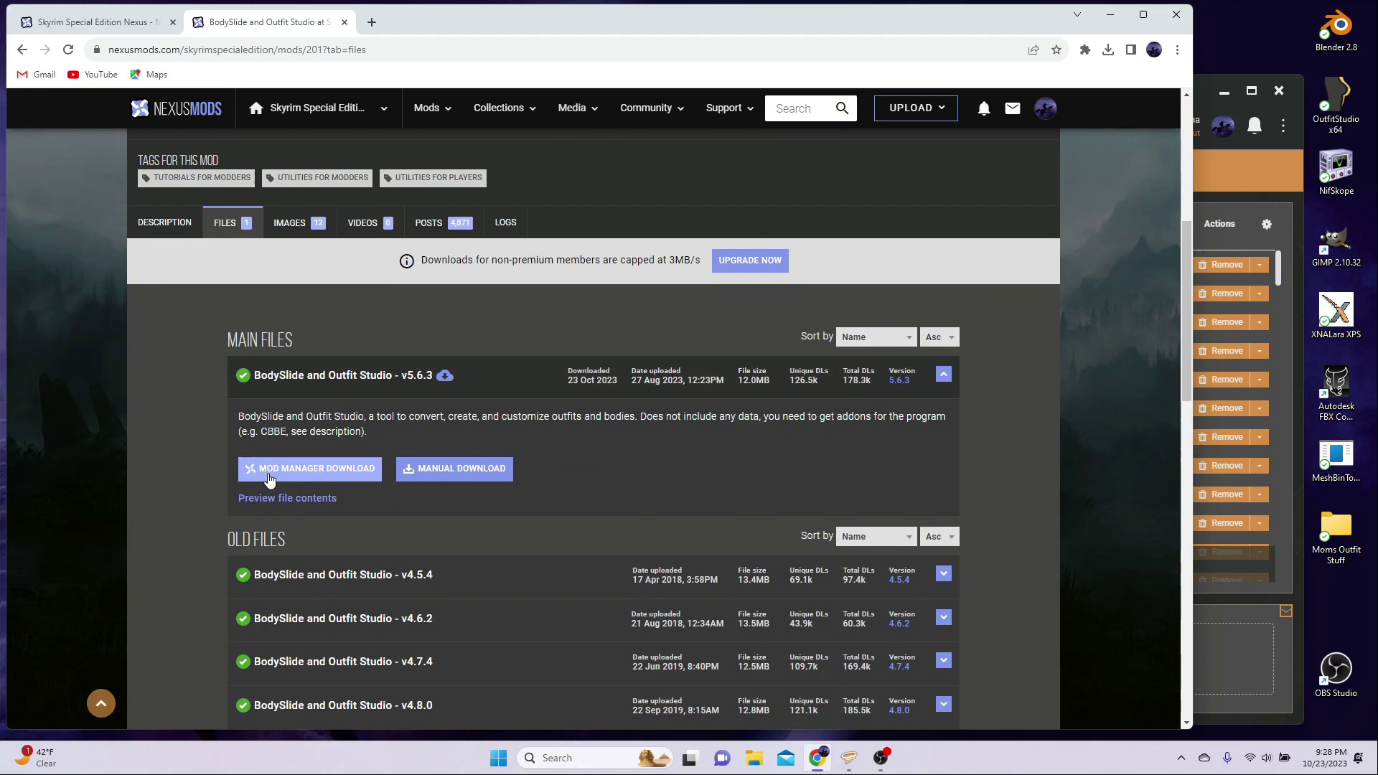
pyautogui.click(290, 477)
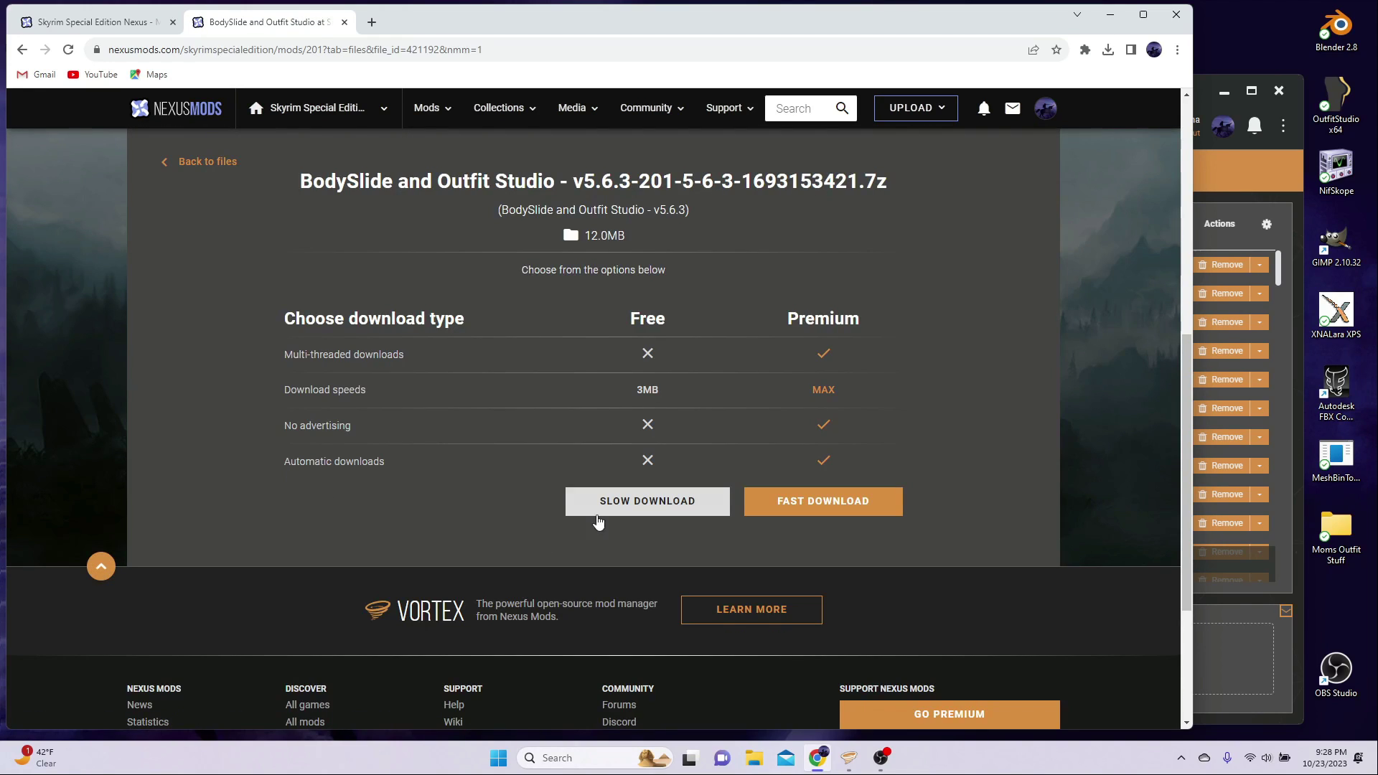
pyautogui.click(607, 502)
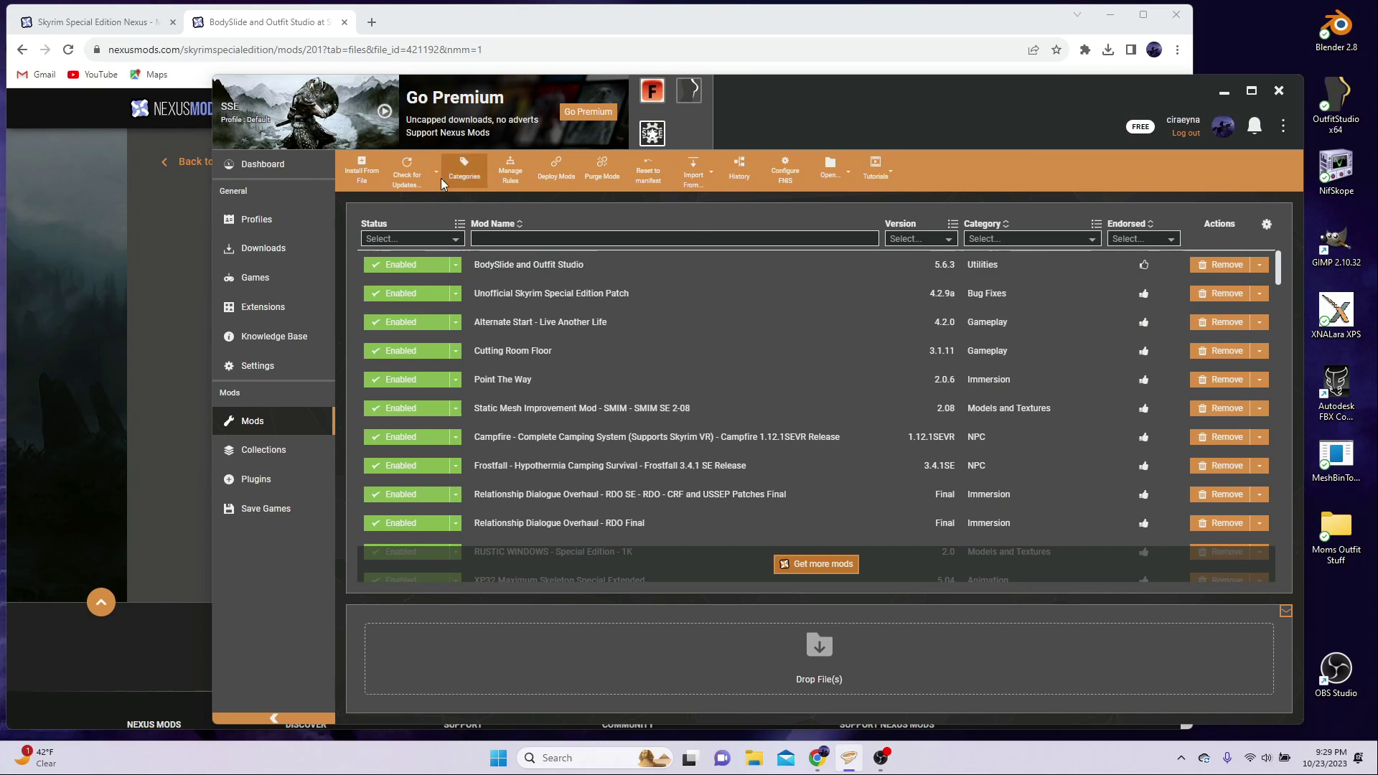
pyautogui.click(267, 23)
# From the BodySlide description, open the CBBE addon link in a new tab
pyautogui.click(201, 160)
pyautogui.scroll(-3, 309, 323)
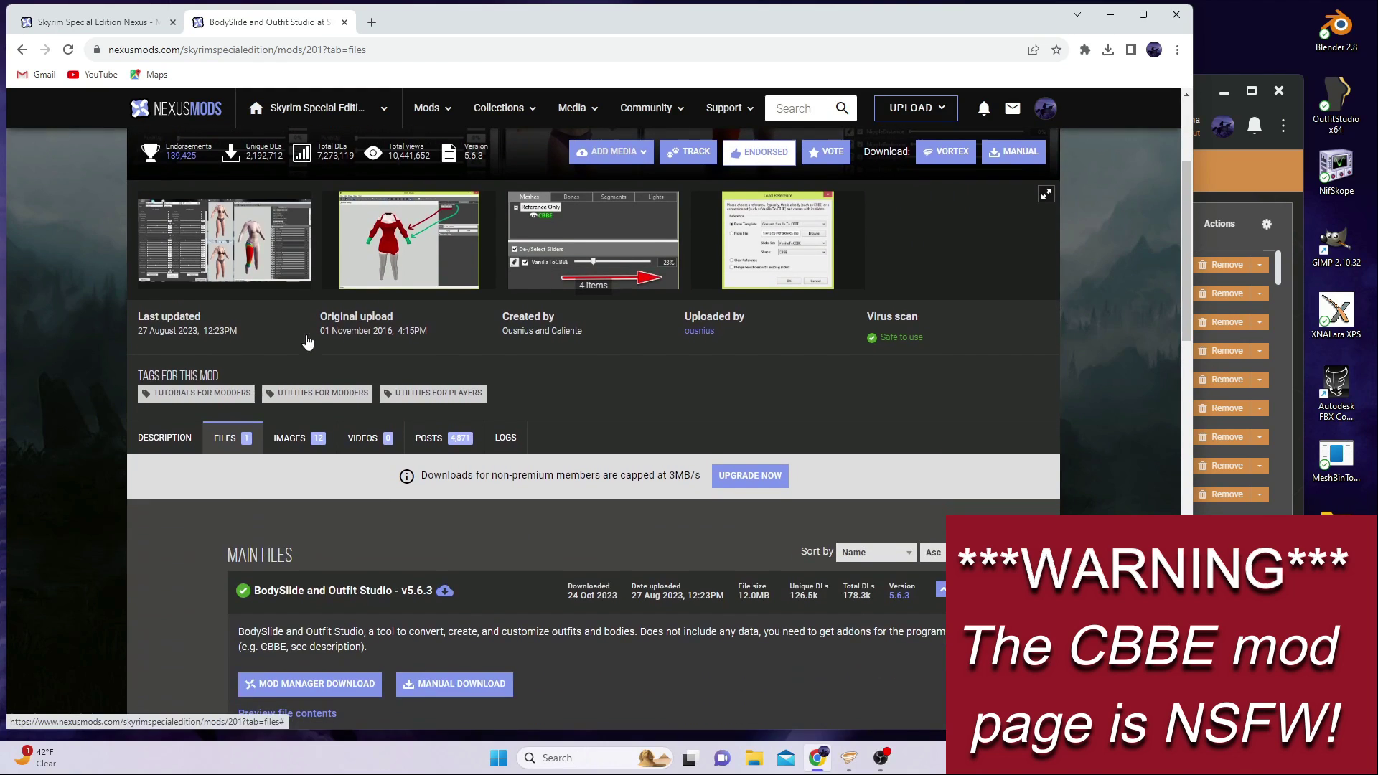
pyautogui.click(169, 446)
pyautogui.scroll(-5, 170, 448)
pyautogui.scroll(-15, 171, 447)
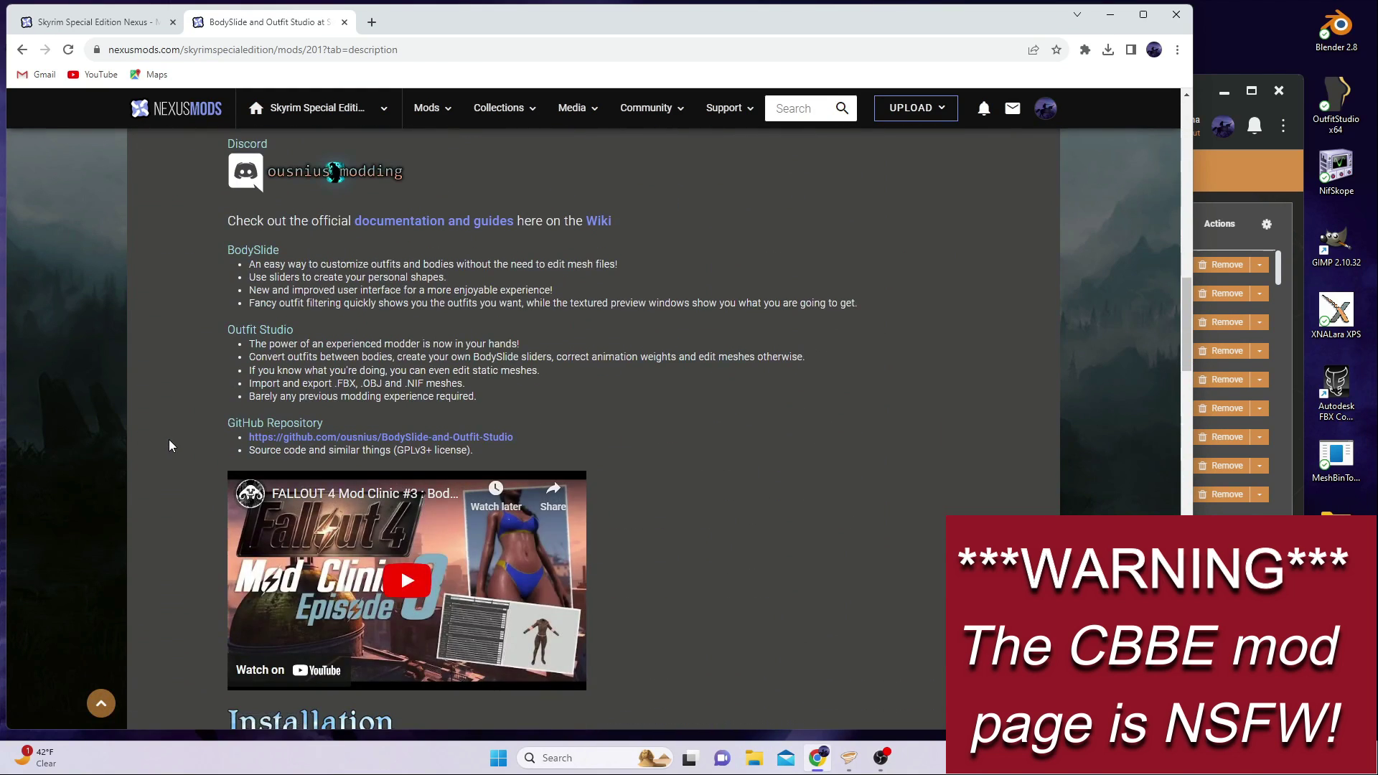
pyautogui.rightClick(382, 505)
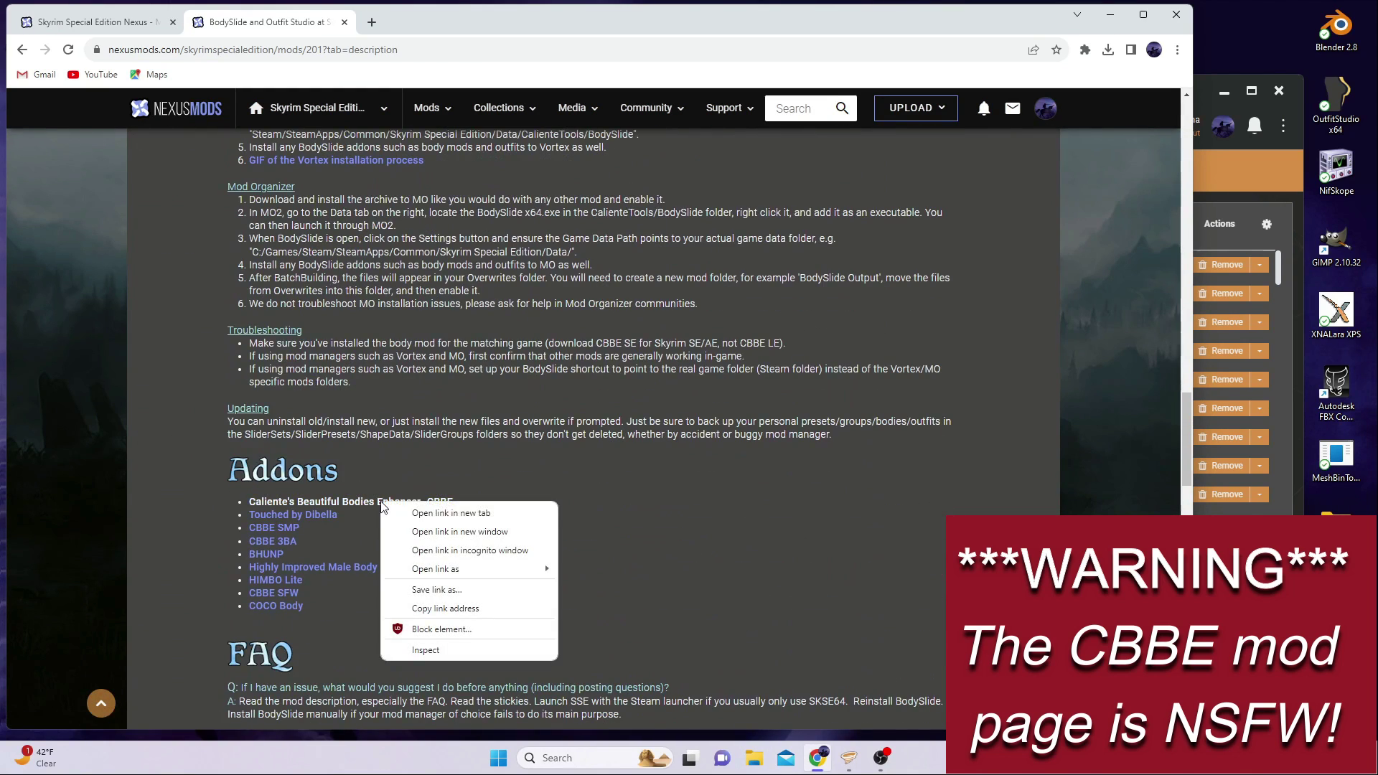
pyautogui.click(431, 513)
# Send the CBBE v2.0.1 main file to the mod manager via Slow Download
pyautogui.click(439, 21)
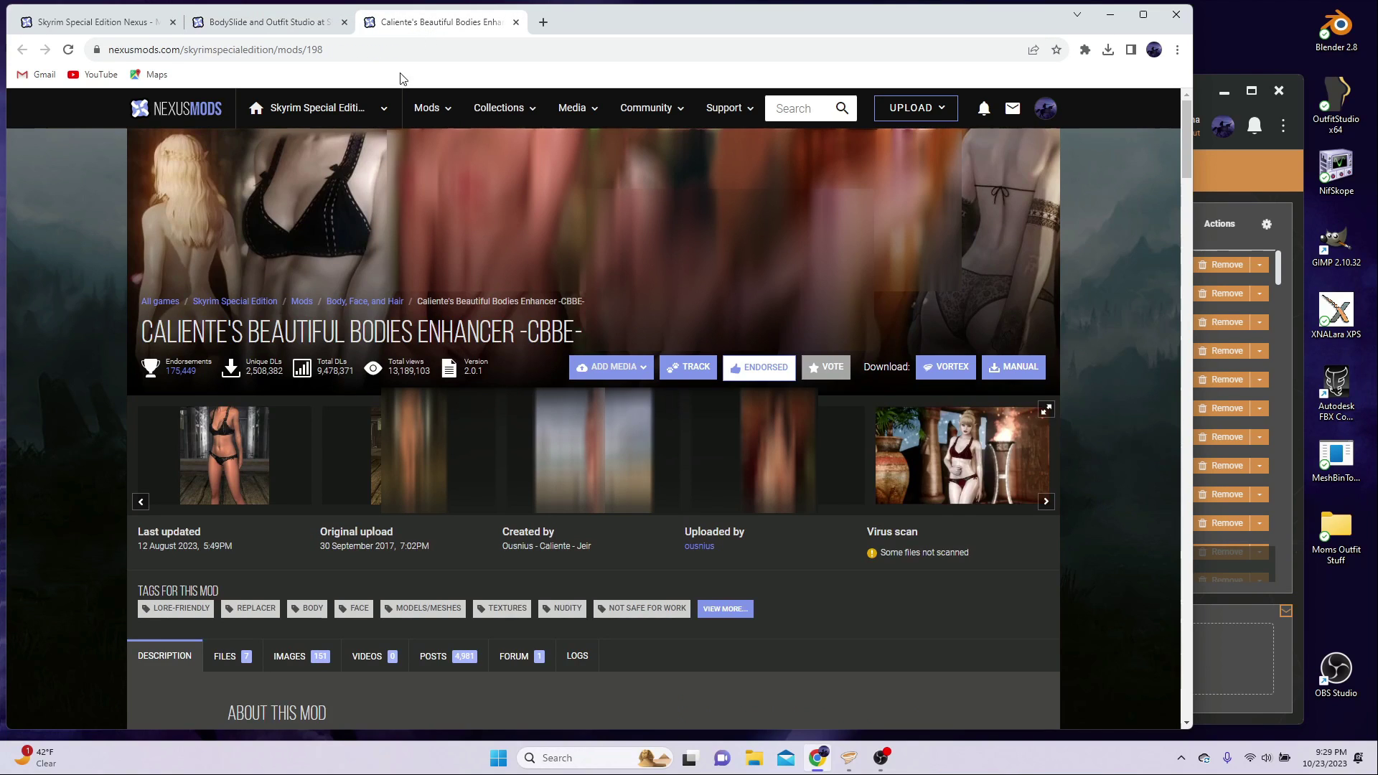
pyautogui.scroll(-5, 394, 382)
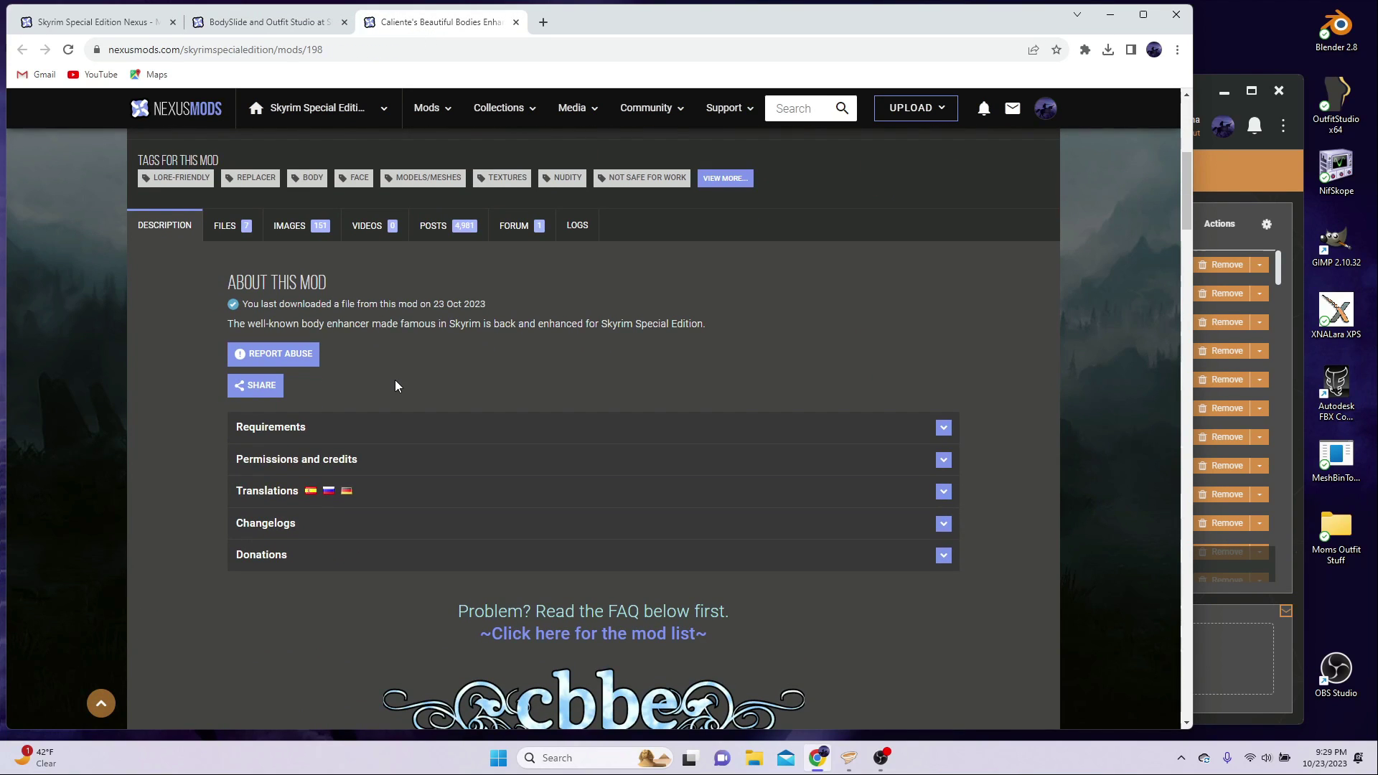
pyautogui.click(224, 225)
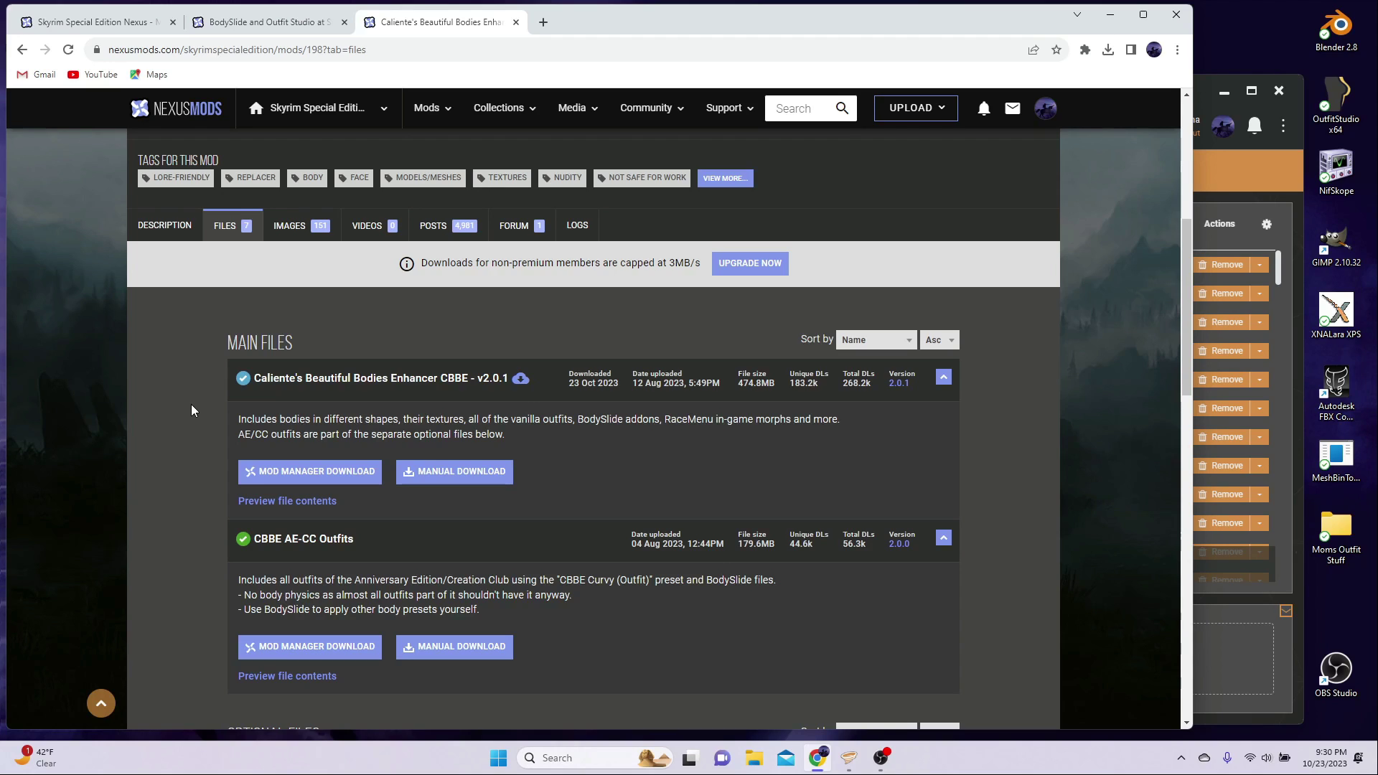
pyautogui.click(296, 473)
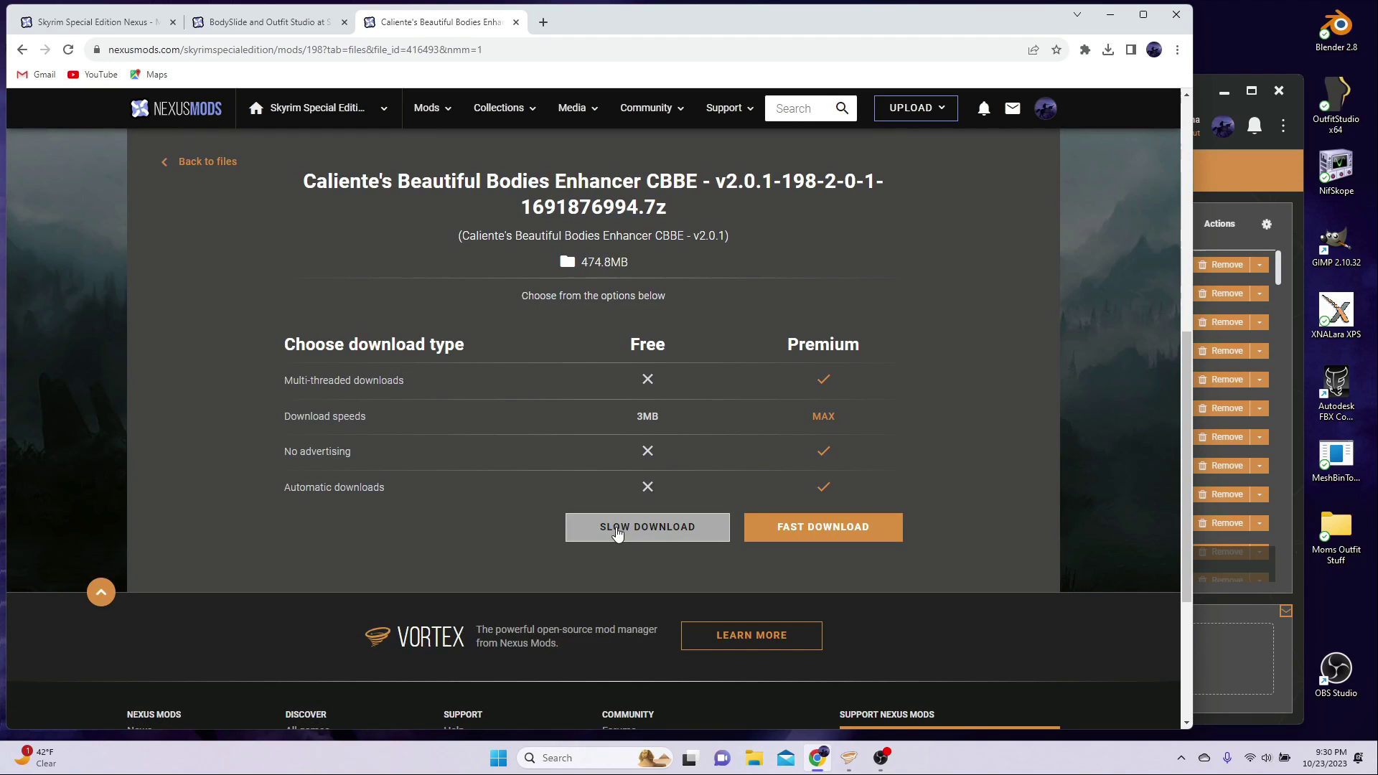
pyautogui.click(615, 528)
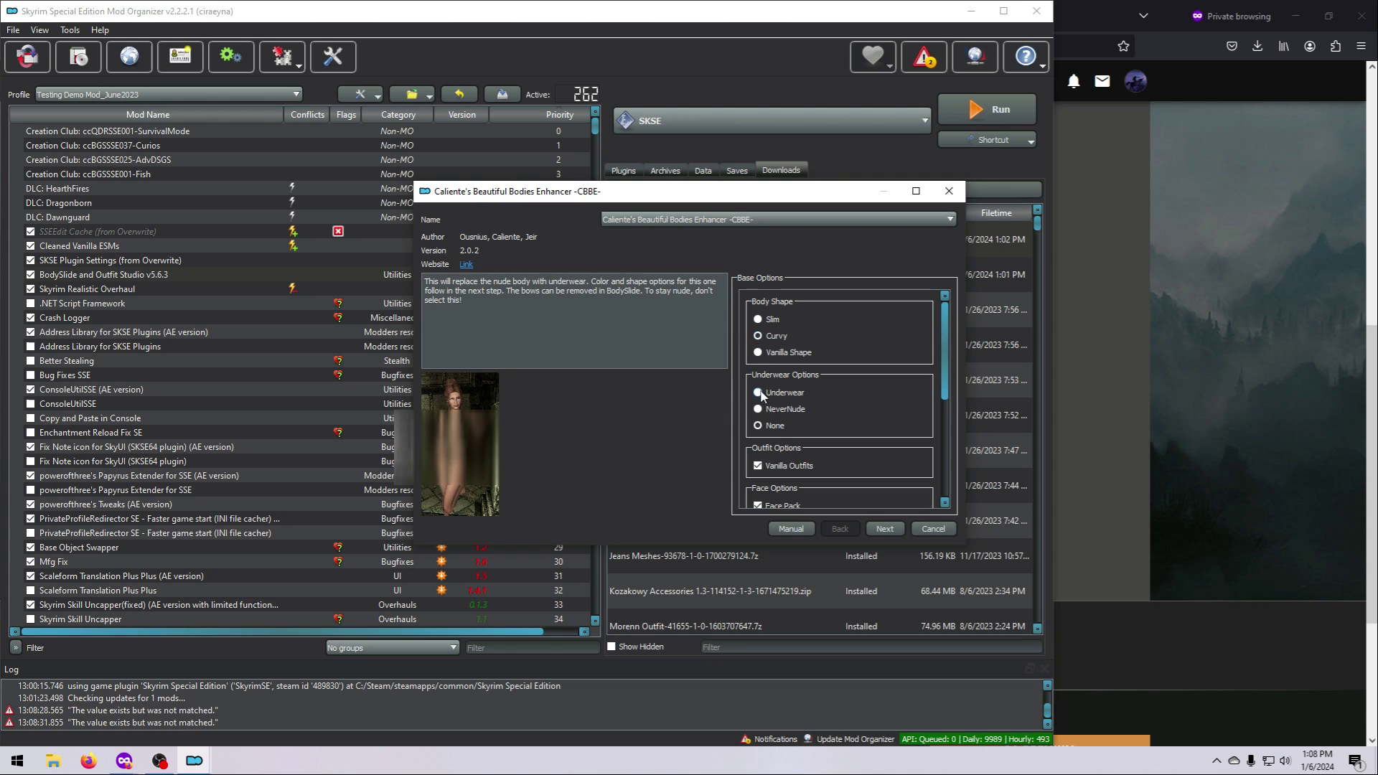
# Install CBBE with Underwear, Trimmed Brows and Dark Purple underwear, leaving optional features off
pyautogui.click(759, 394)
pyautogui.scroll(-3, 826, 412)
pyautogui.scroll(-3, 856, 430)
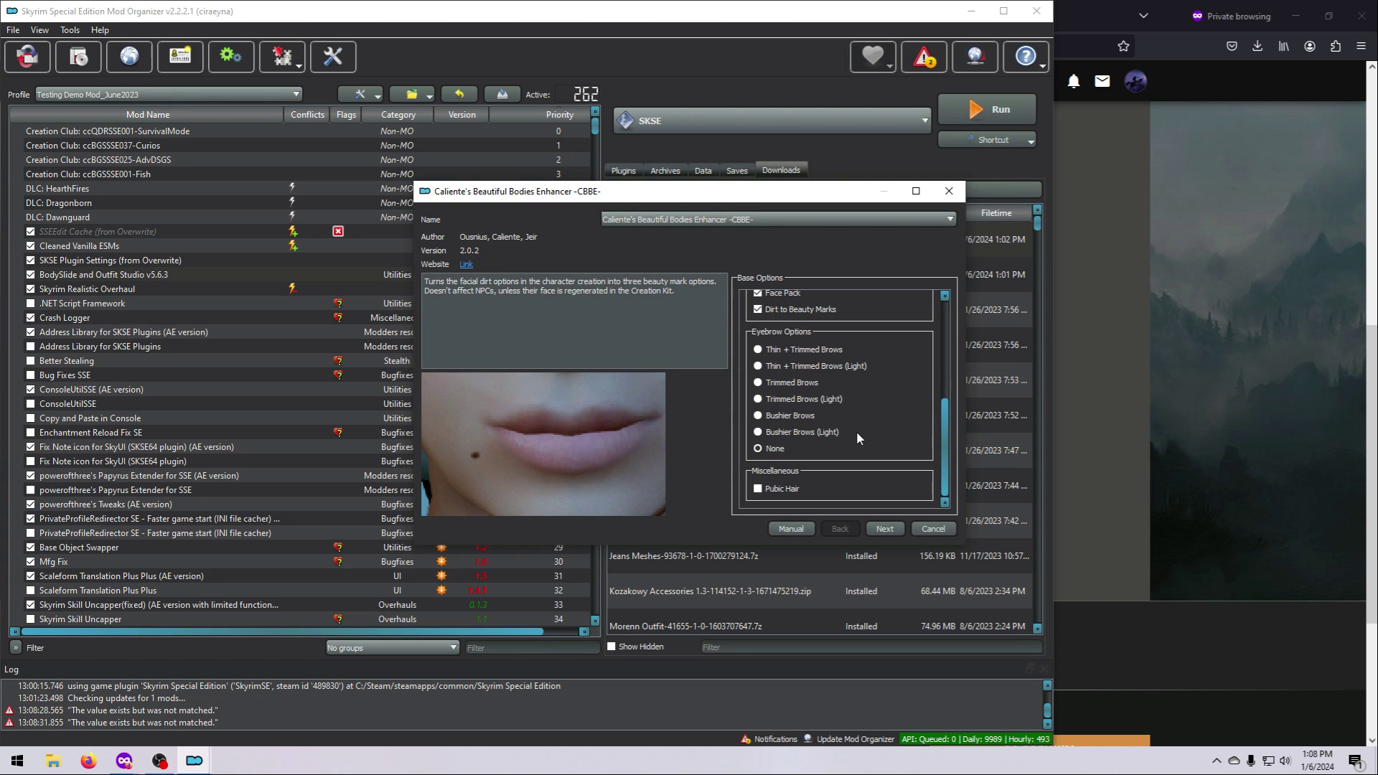
pyautogui.click(759, 383)
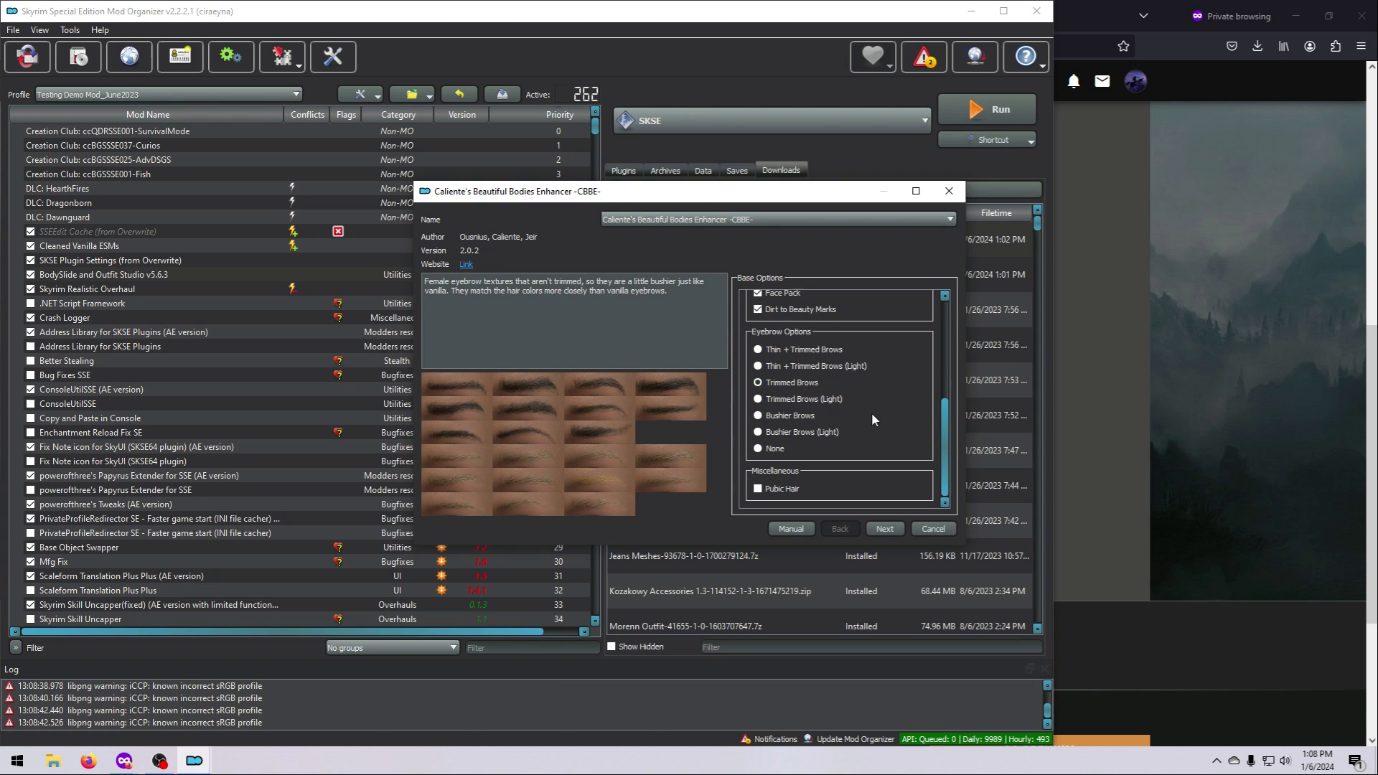
pyautogui.click(885, 528)
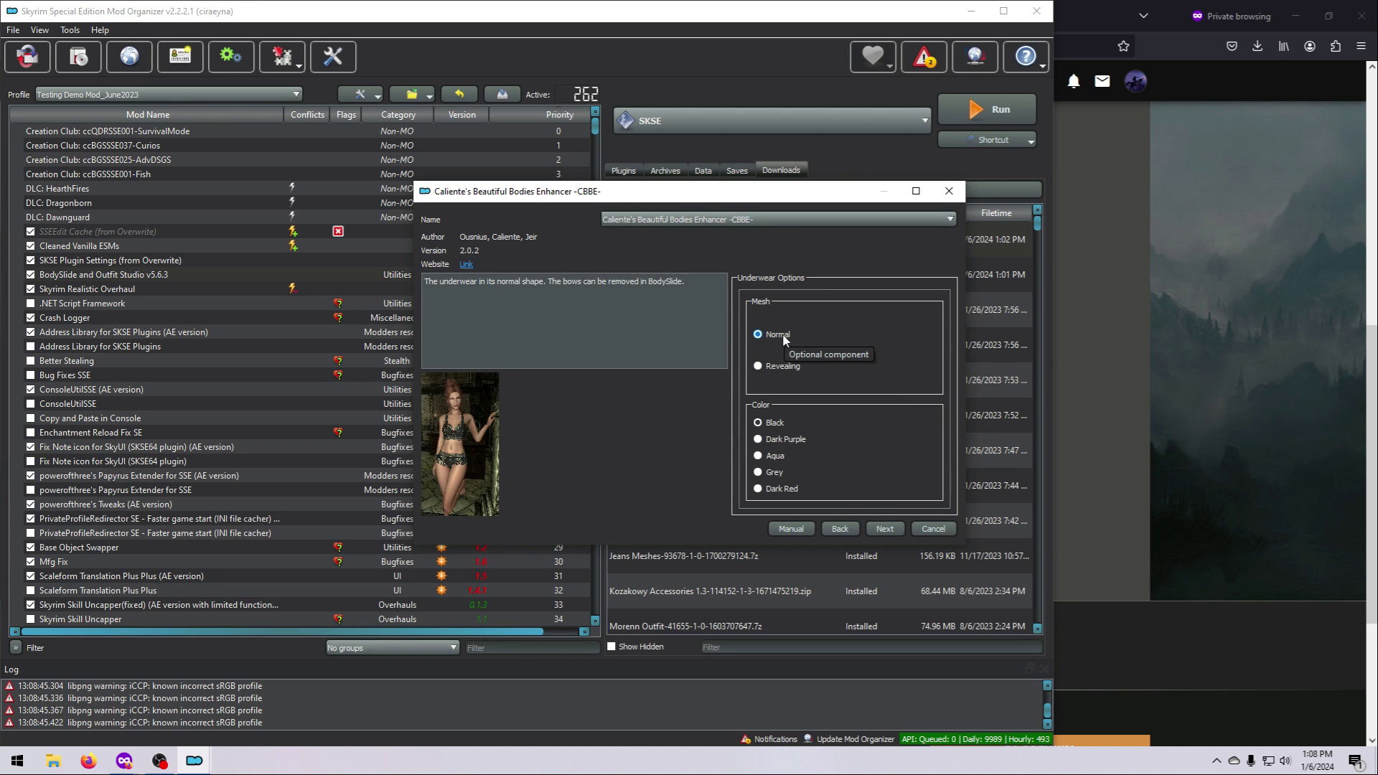
pyautogui.click(773, 439)
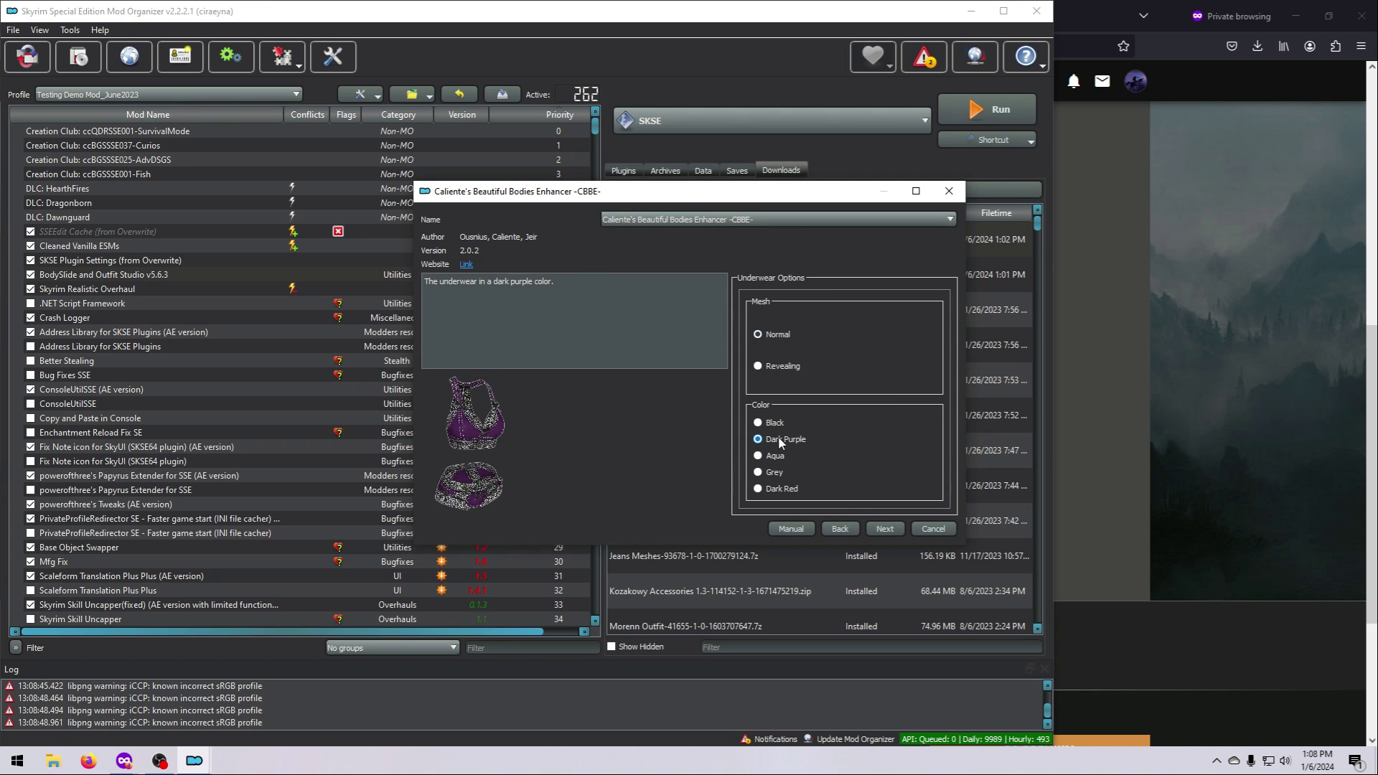
pyautogui.click(887, 531)
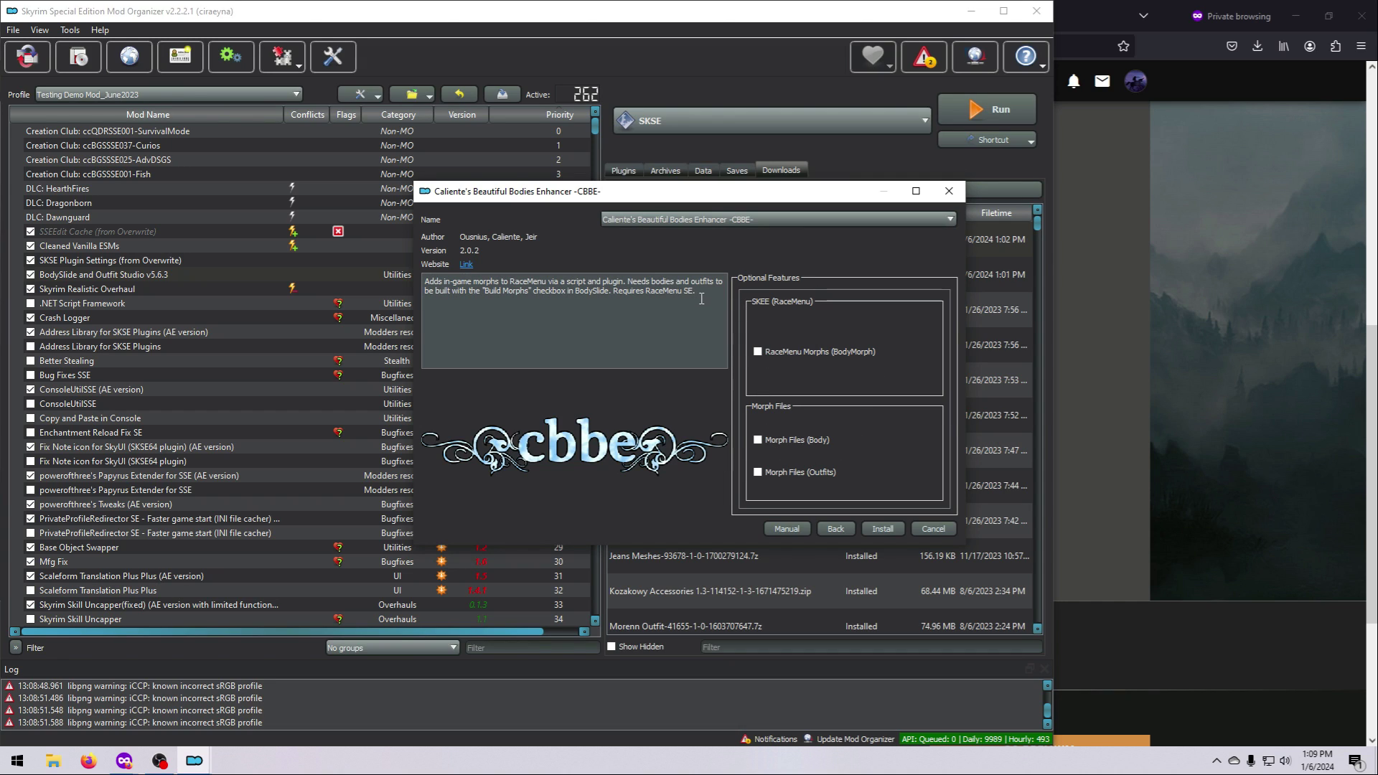
pyautogui.moveTo(702, 294); pyautogui.dragTo(415, 278)
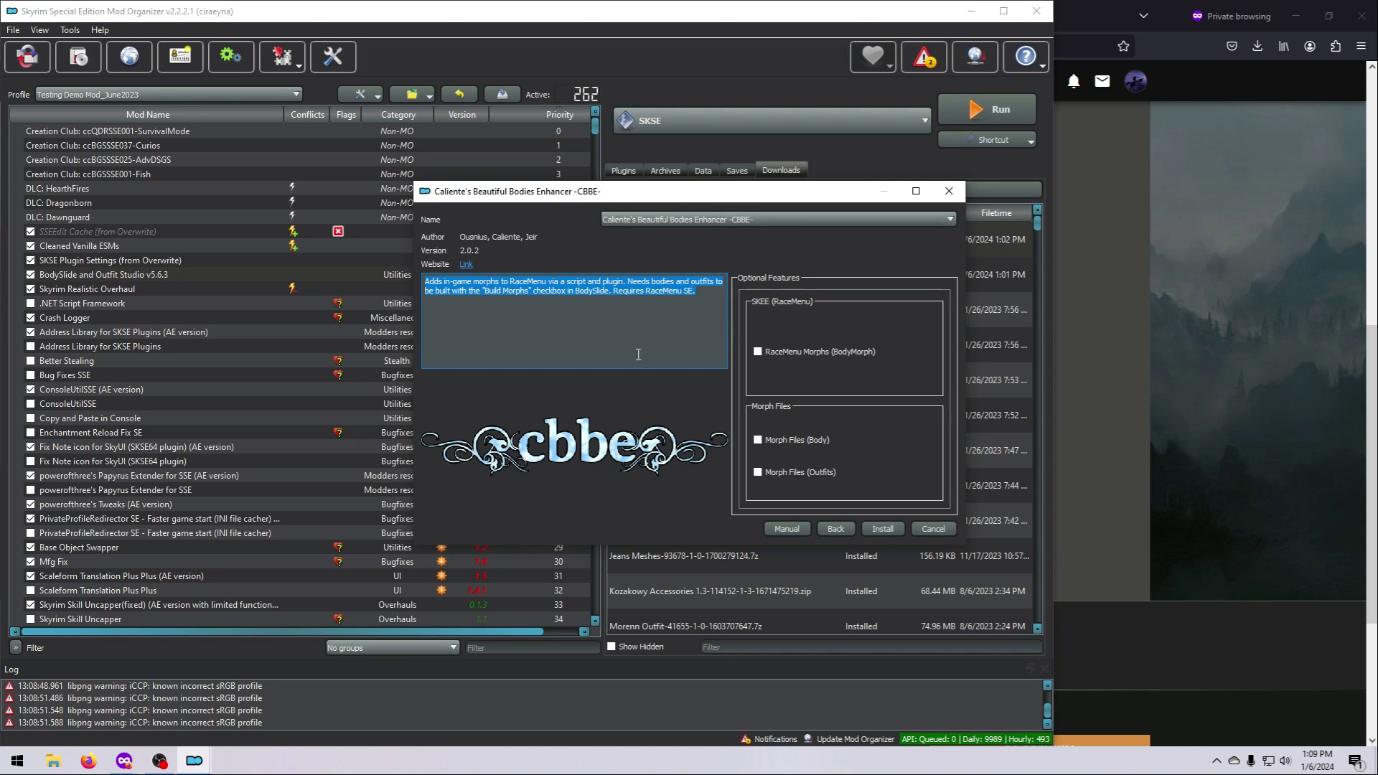
pyautogui.click(904, 422)
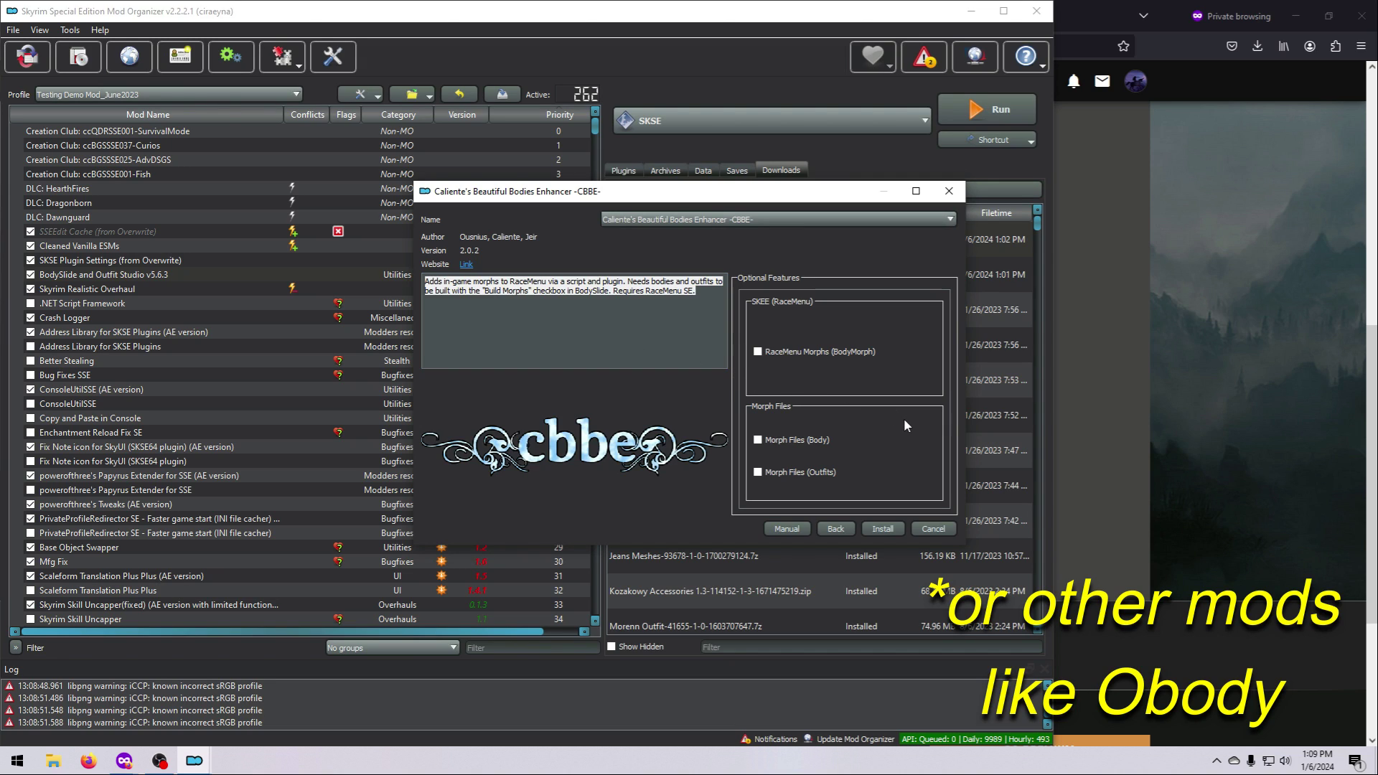
pyautogui.click(884, 529)
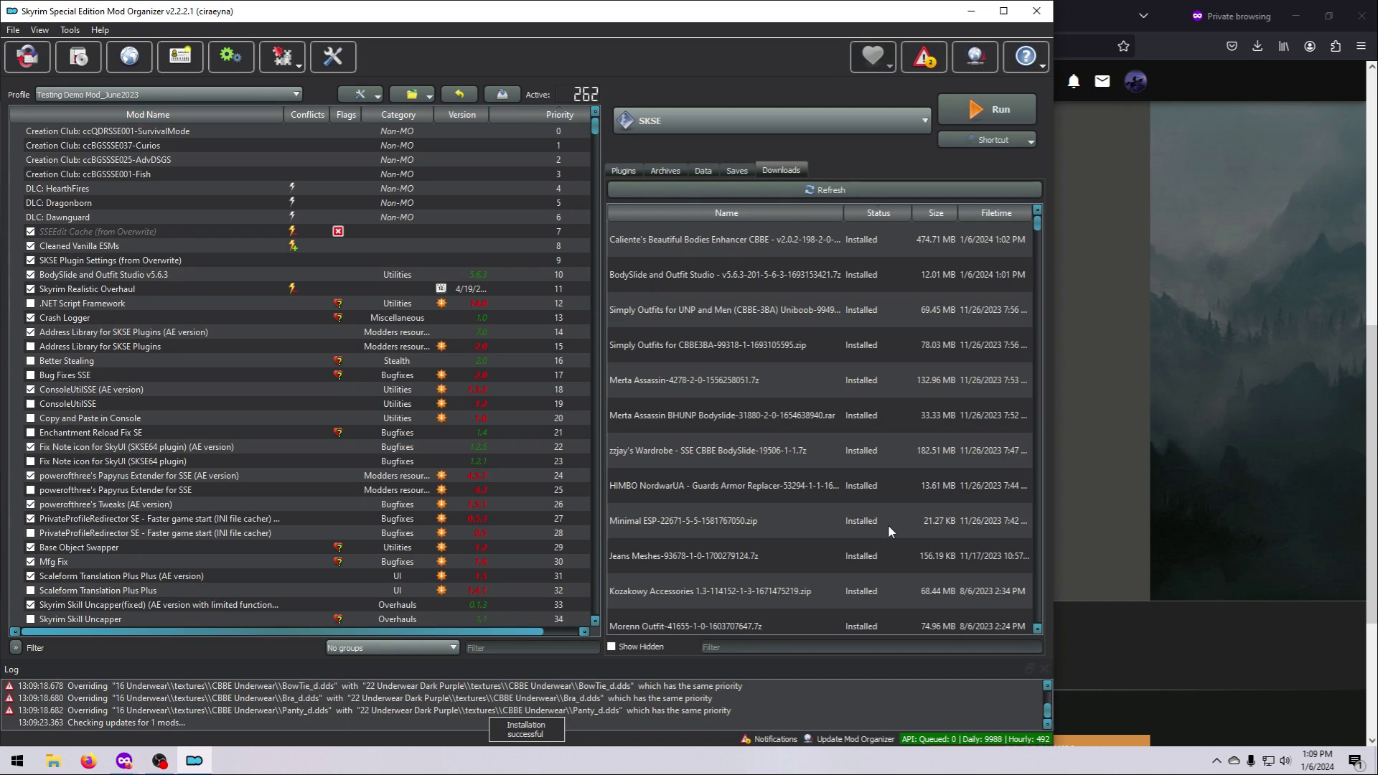
# Check CBBE v2.0.1 is enabled in Vortex's Mods list, then show the Dashboard
pyautogui.moveTo(594, 131); pyautogui.dragTo(585, 625)
pyautogui.click(94, 605)
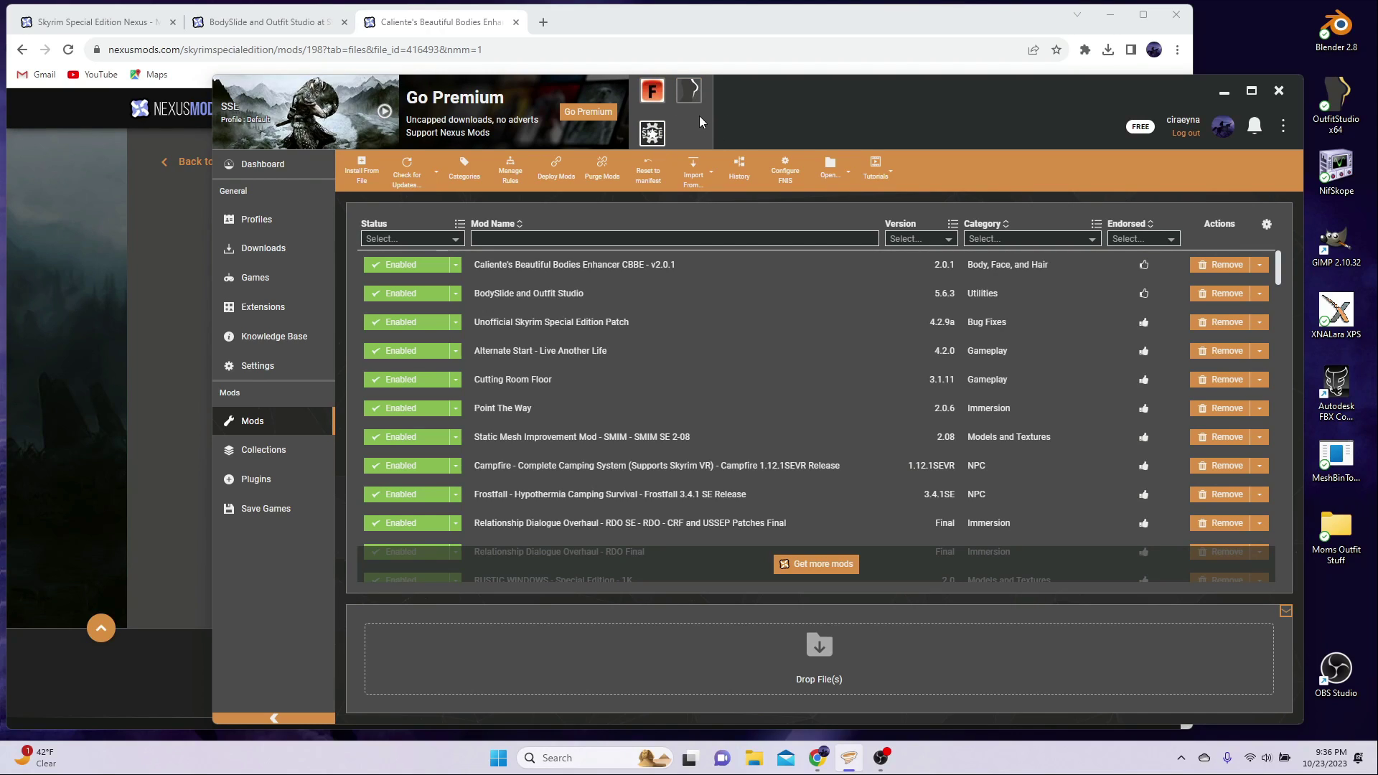
pyautogui.click(266, 168)
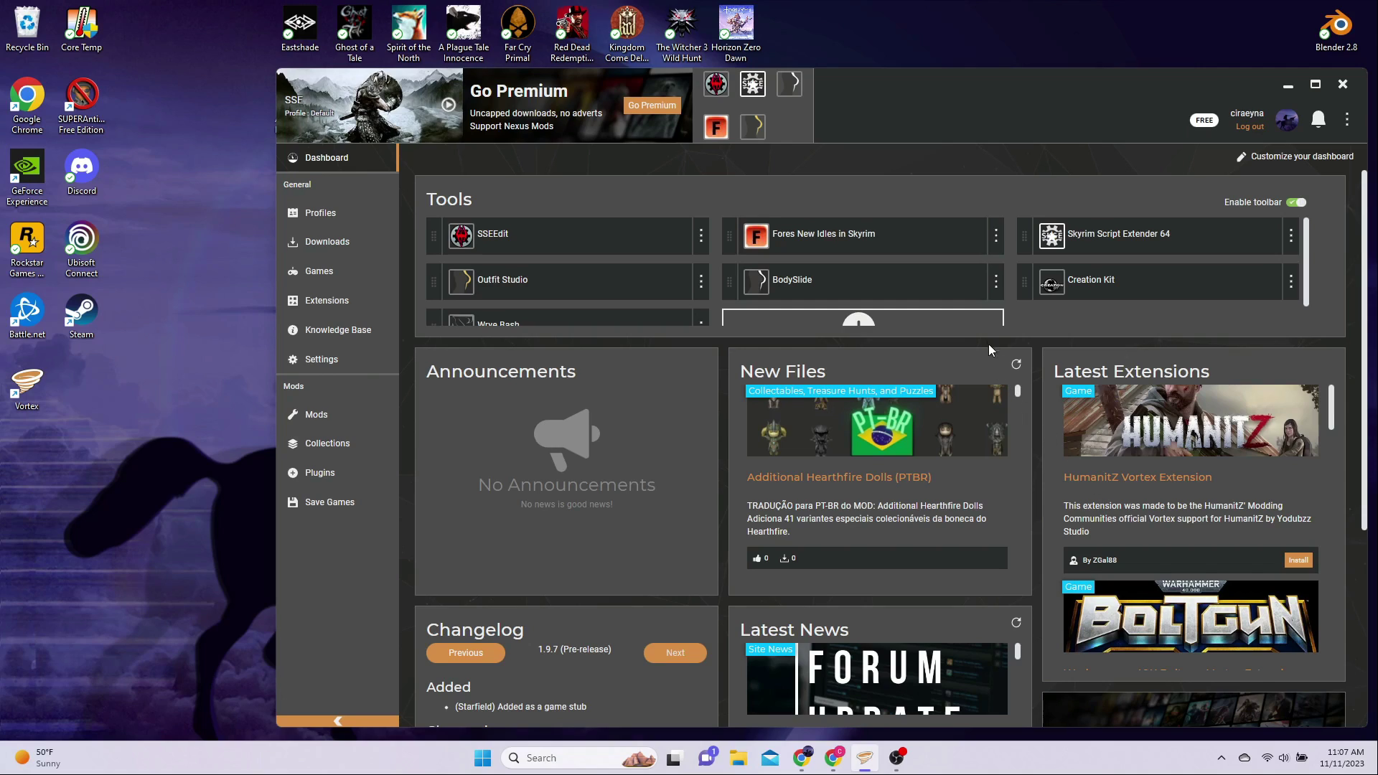
# Add a new Vortex tool named BodySlide that targets BodySlide x64.exe
pyautogui.scroll(-1, 973, 317)
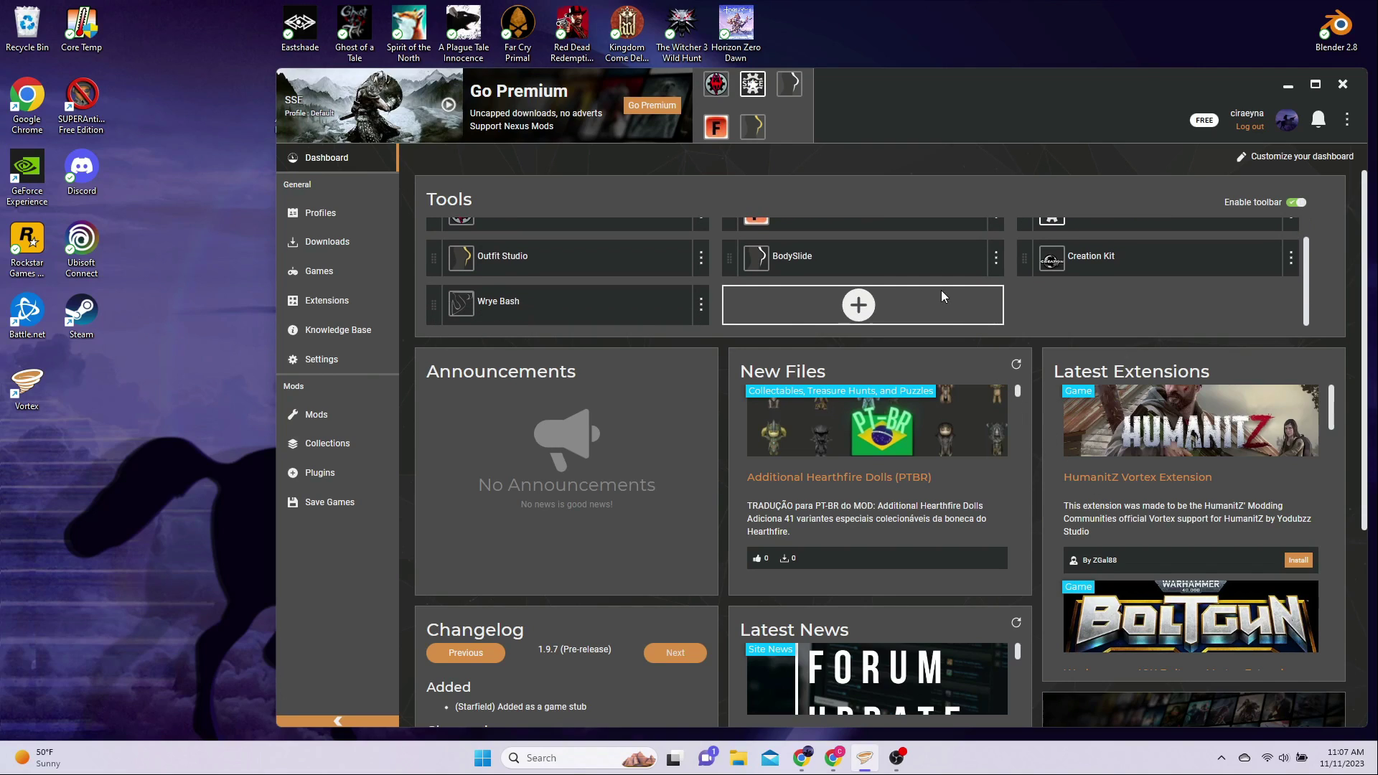
pyautogui.click(862, 308)
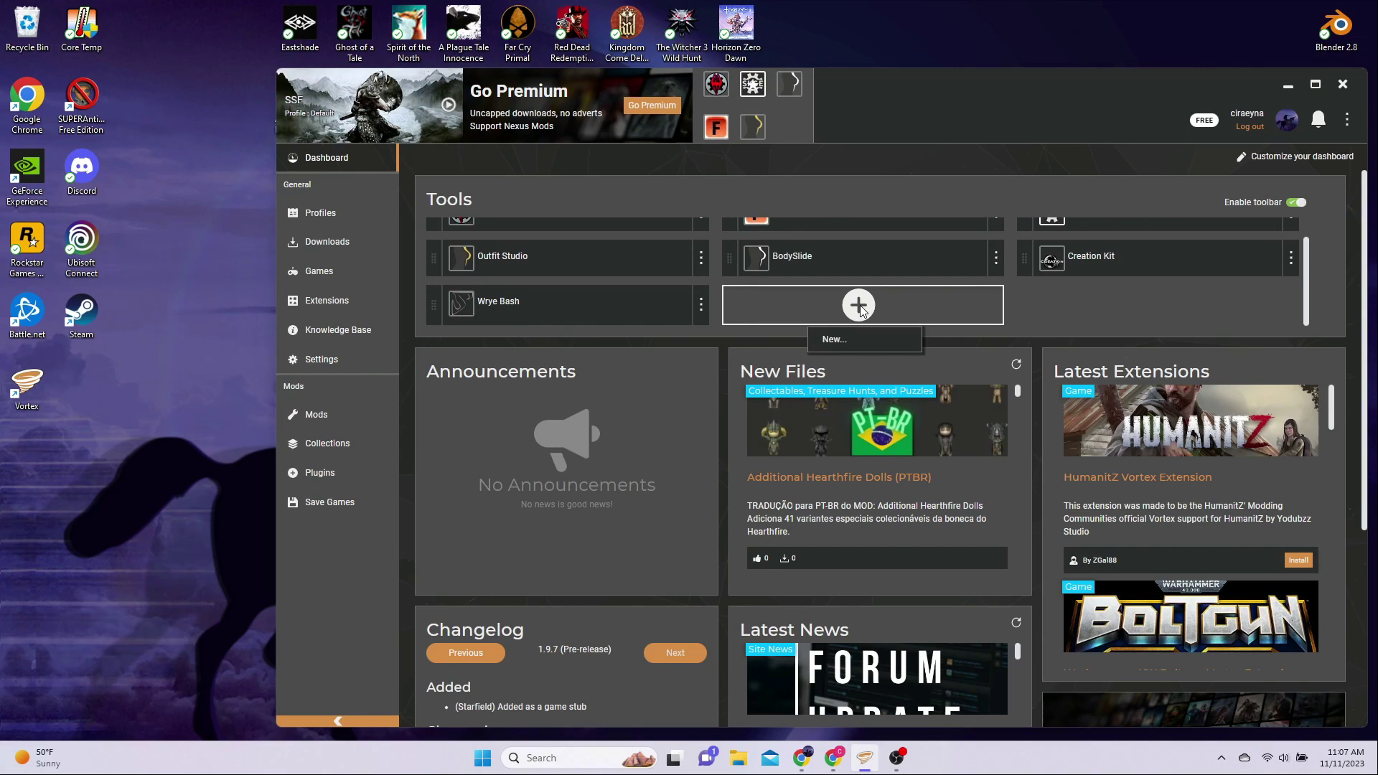
pyautogui.click(838, 335)
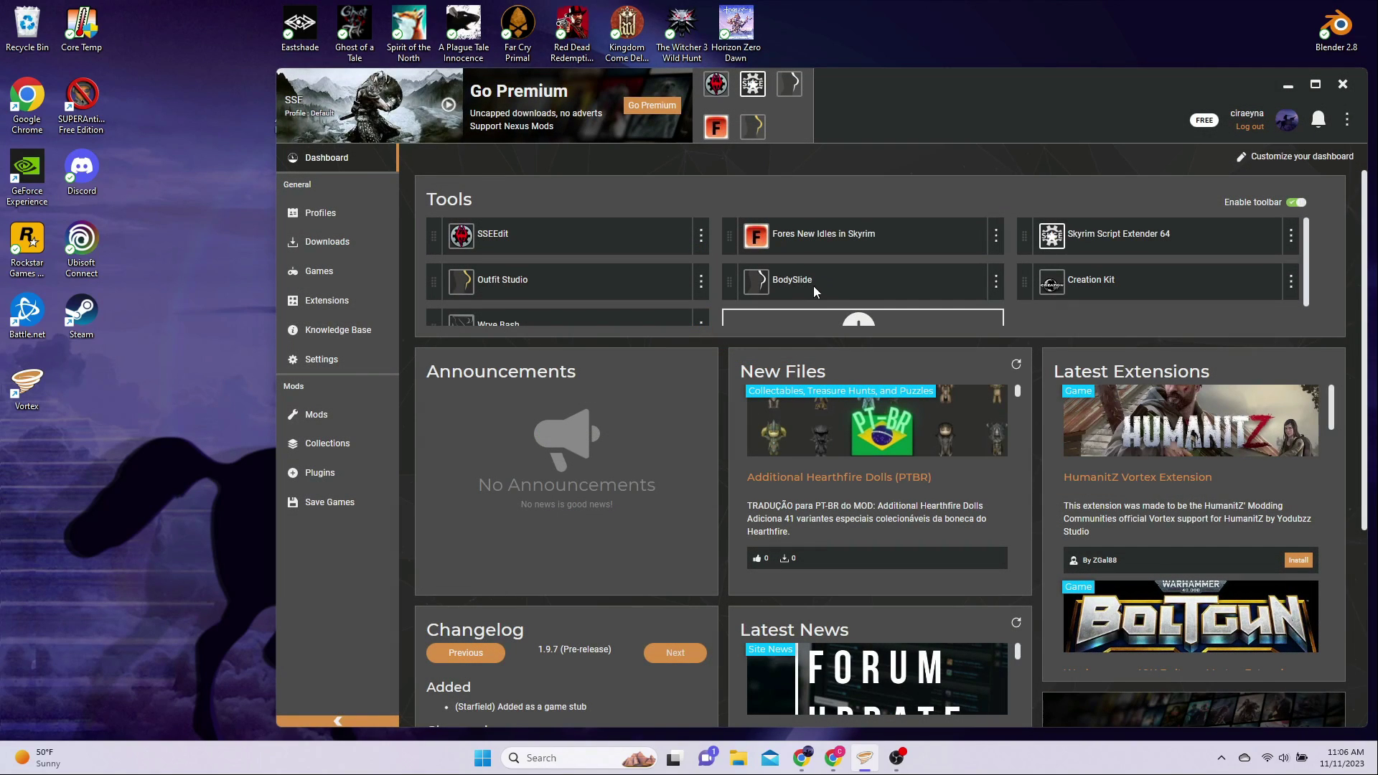
pyautogui.click(994, 280)
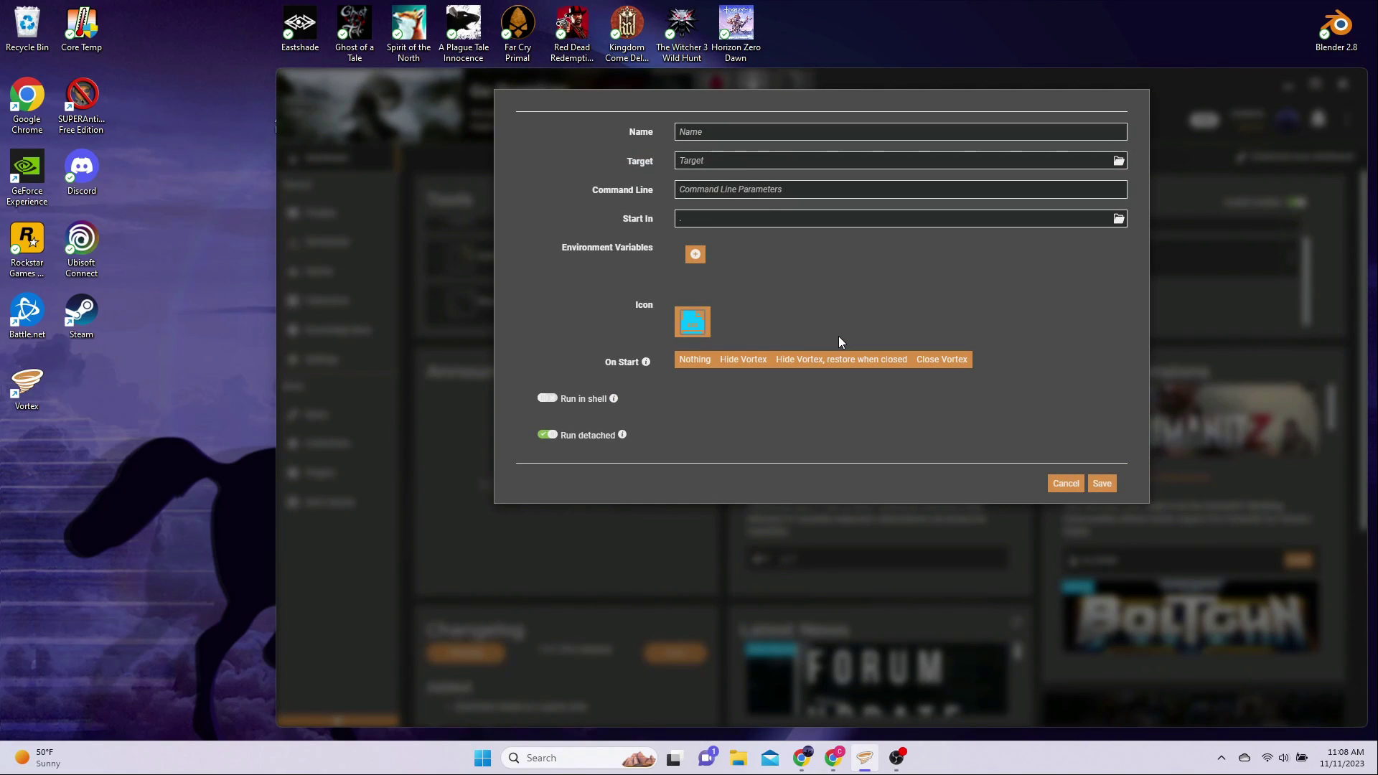
pyautogui.click(693, 133)
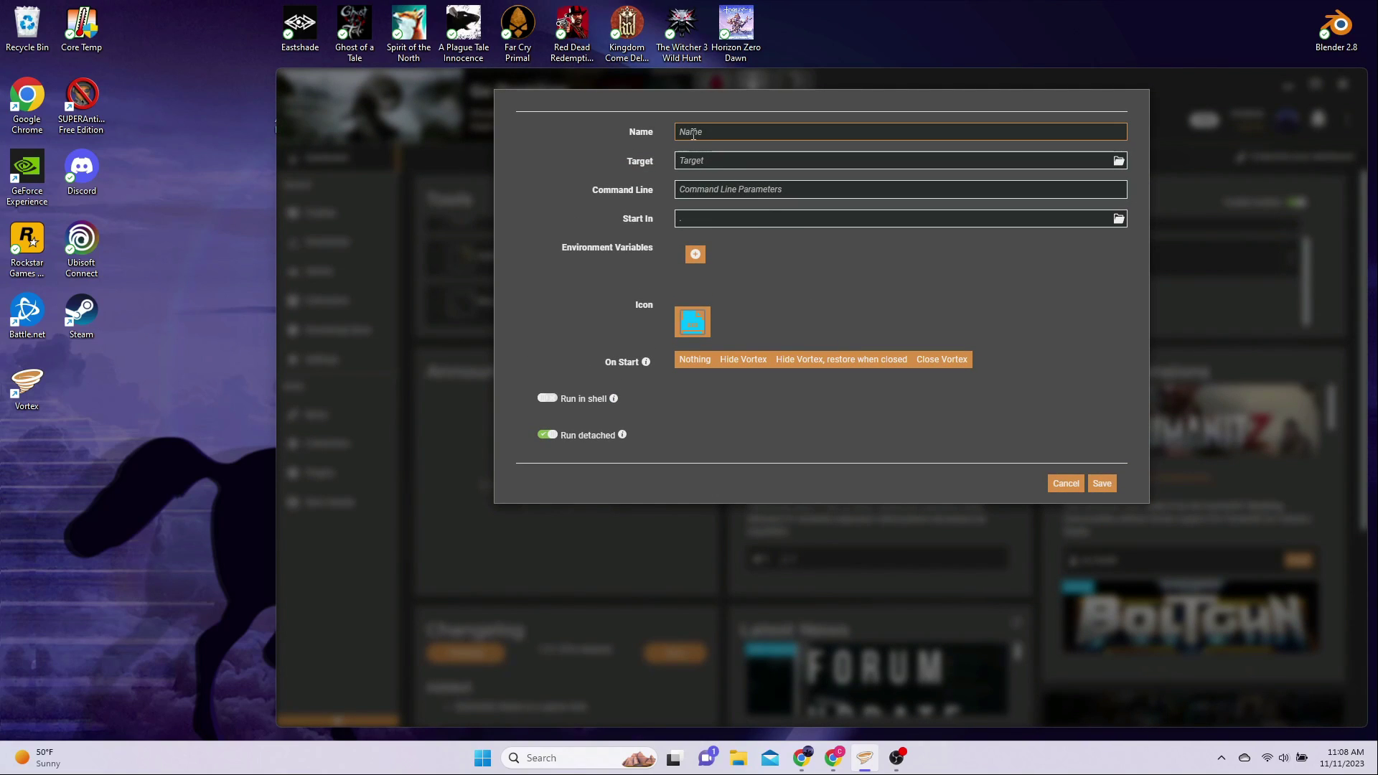
pyautogui.write('BodySlide')
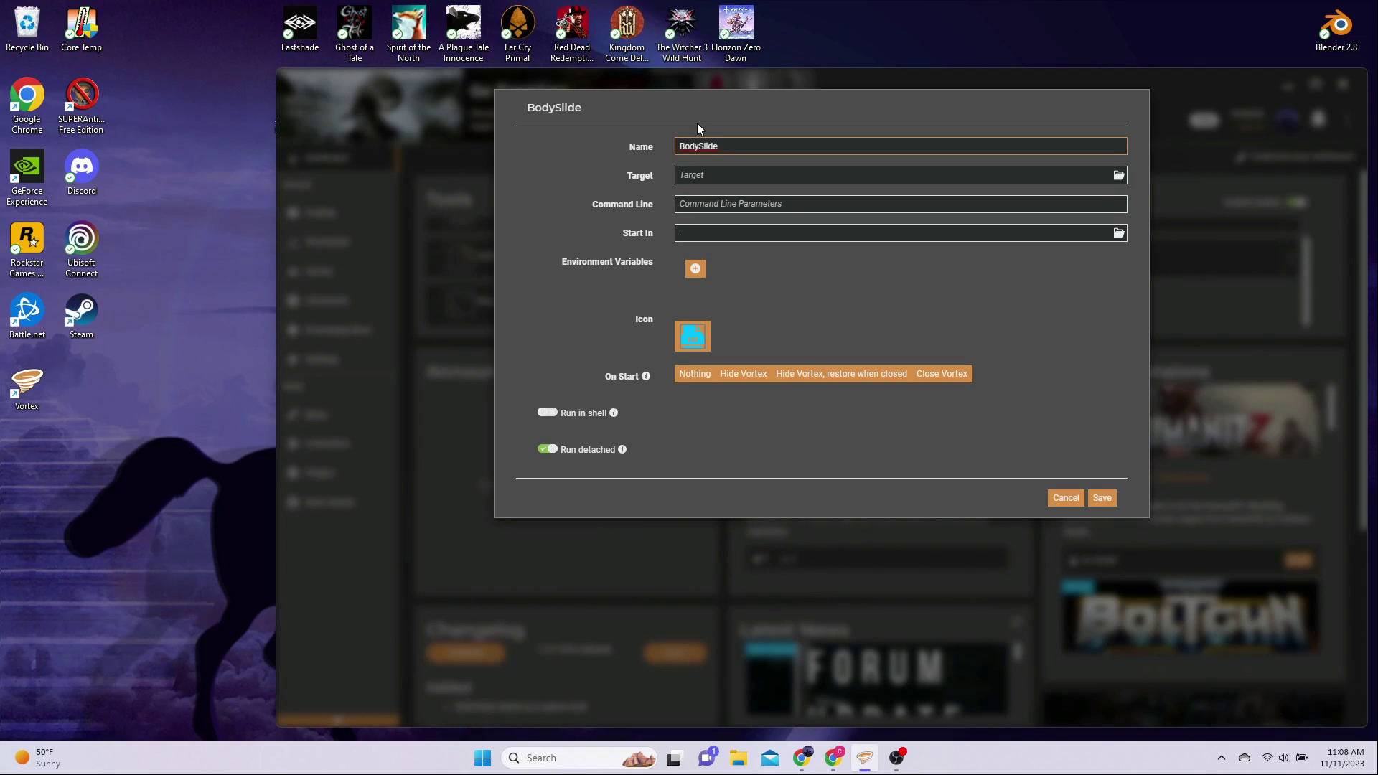
pyautogui.click(1119, 177)
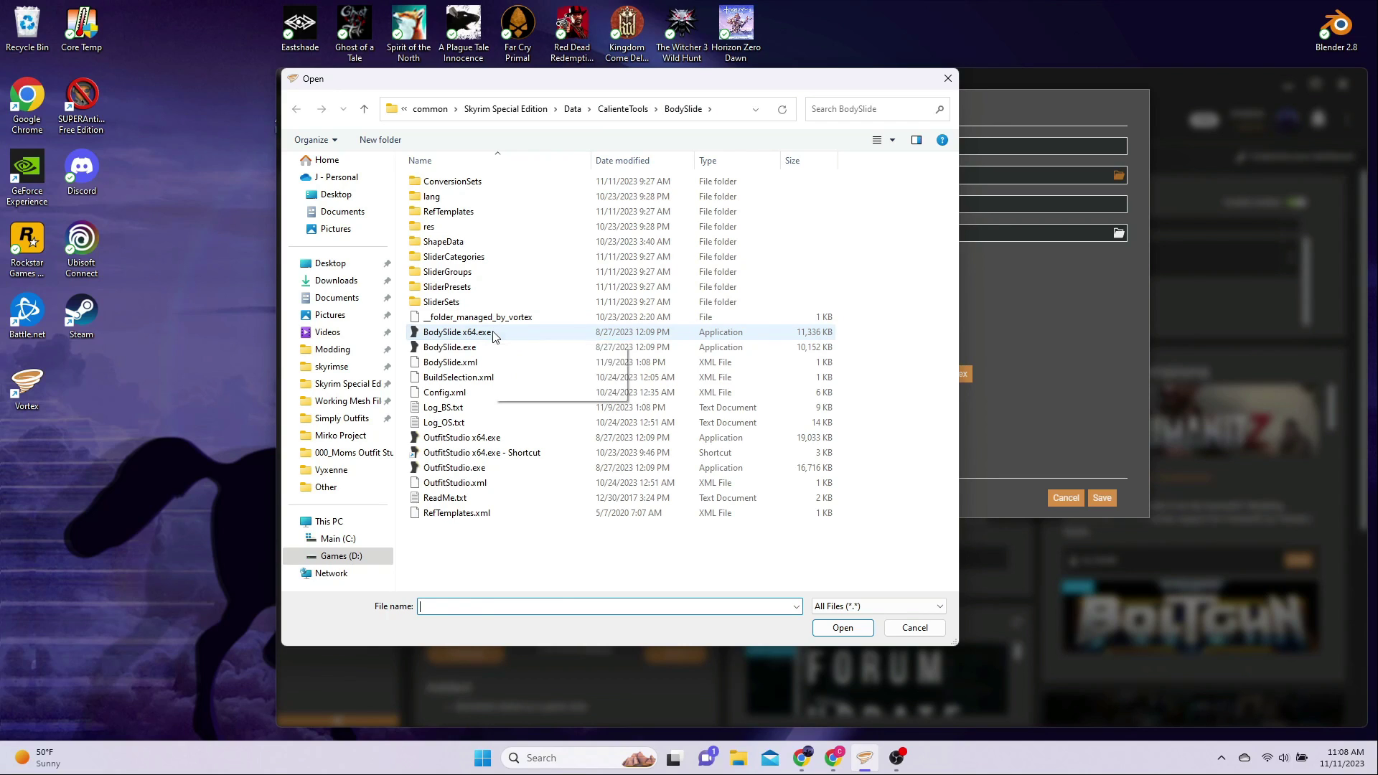
pyautogui.click(459, 332)
pyautogui.click(845, 628)
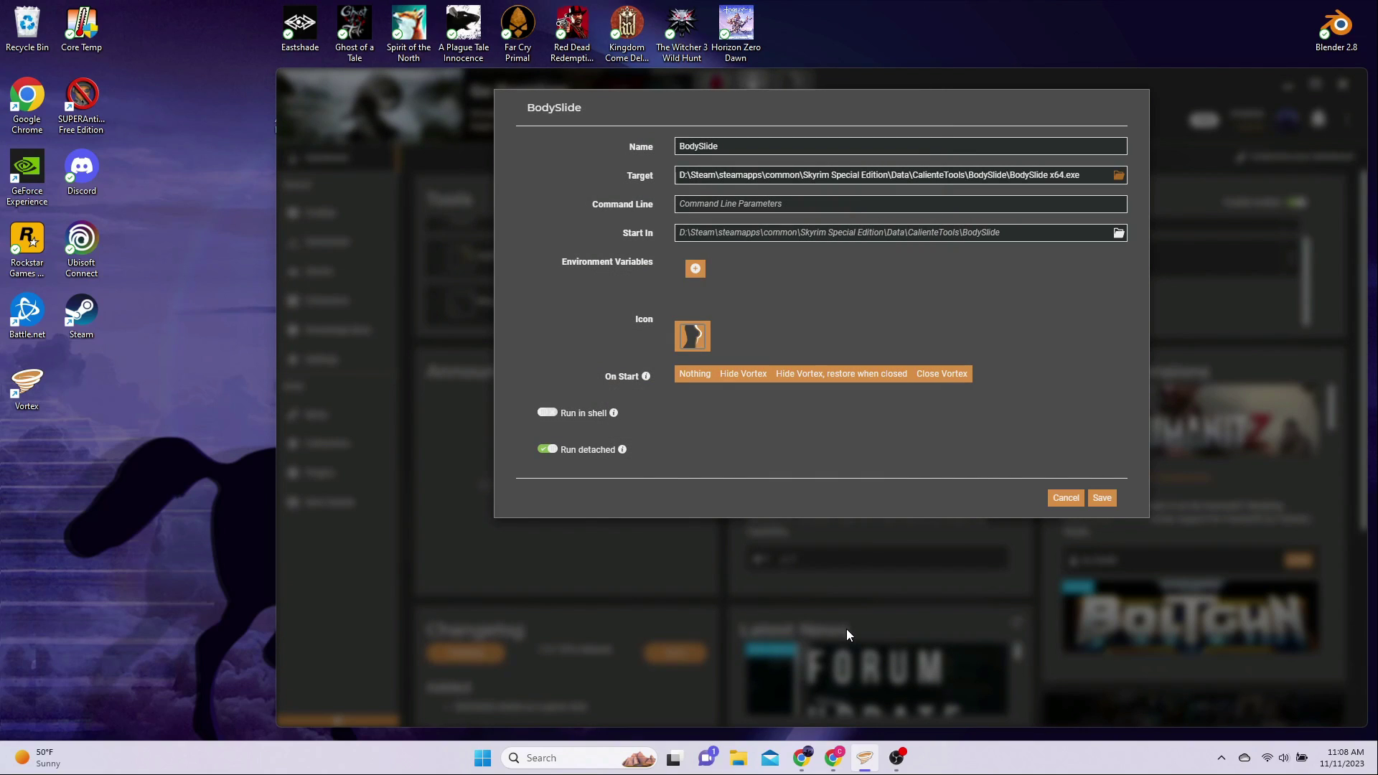
# Use BodySlide x64.exe as the tool's icon, via the Executables filter, and save the tool
pyautogui.click(690, 334)
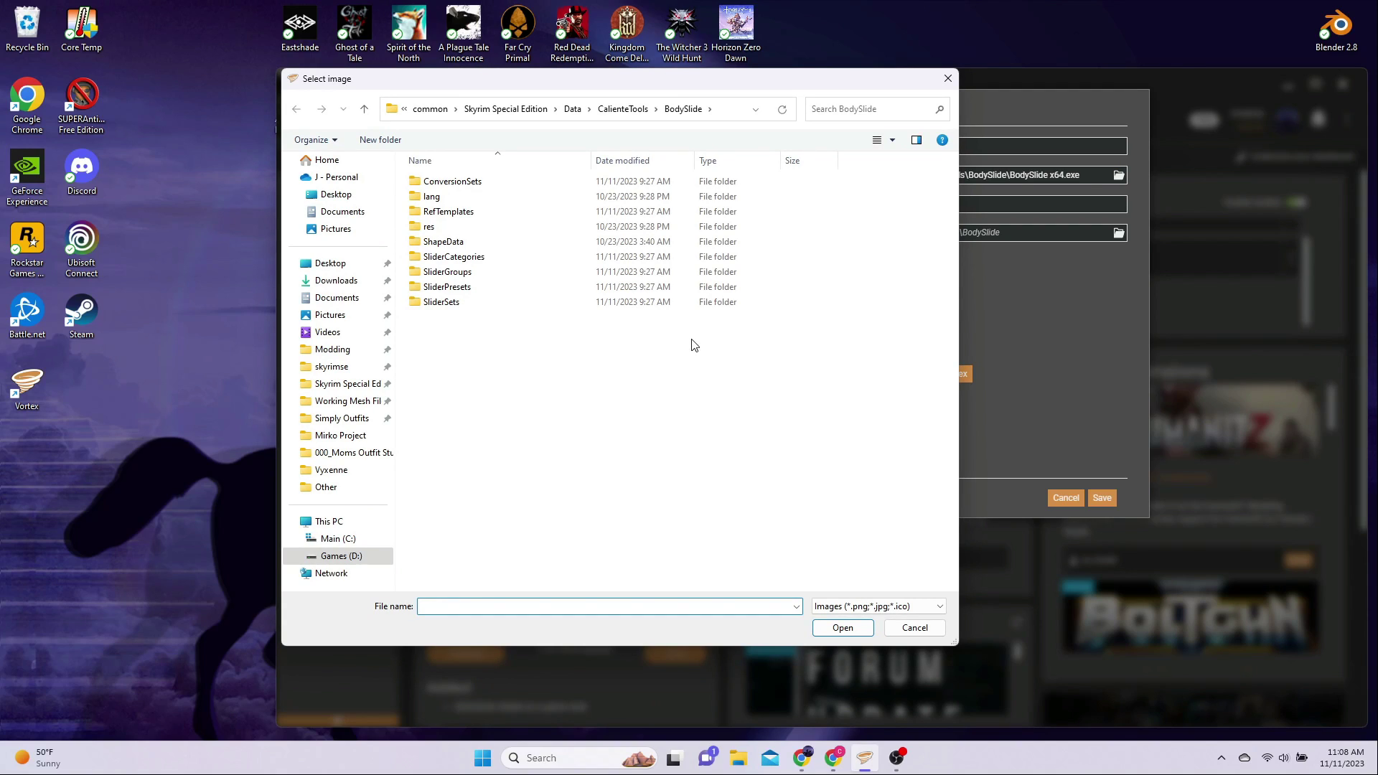
pyautogui.click(936, 610)
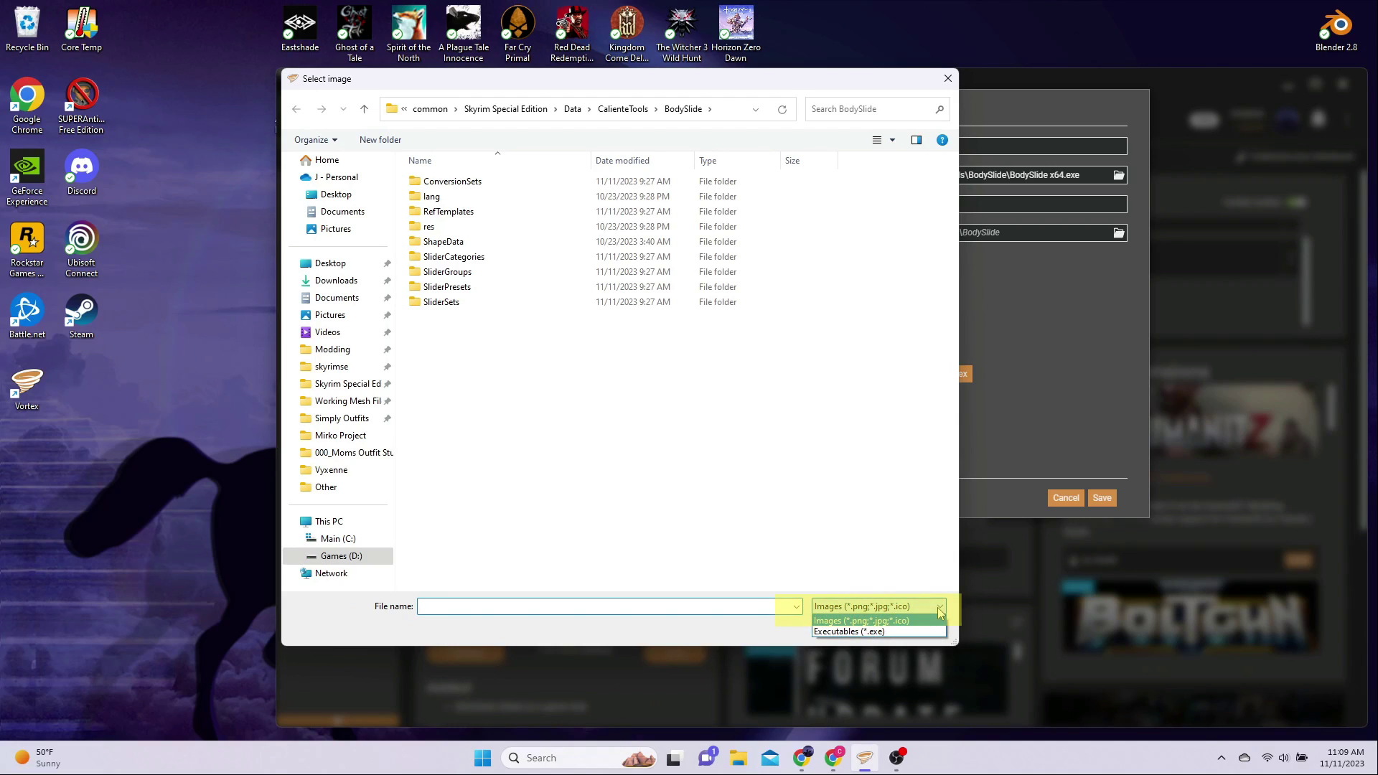
pyautogui.click(889, 633)
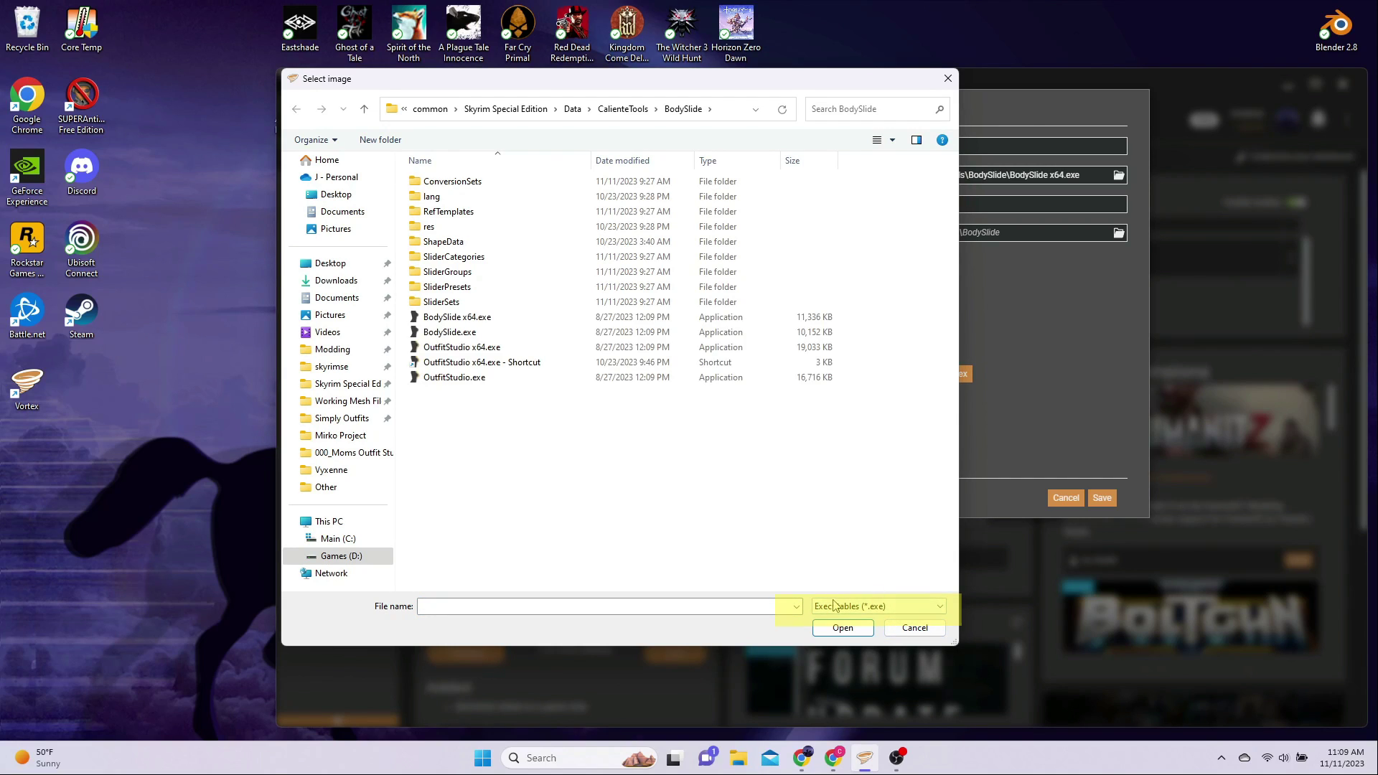
pyautogui.click(480, 324)
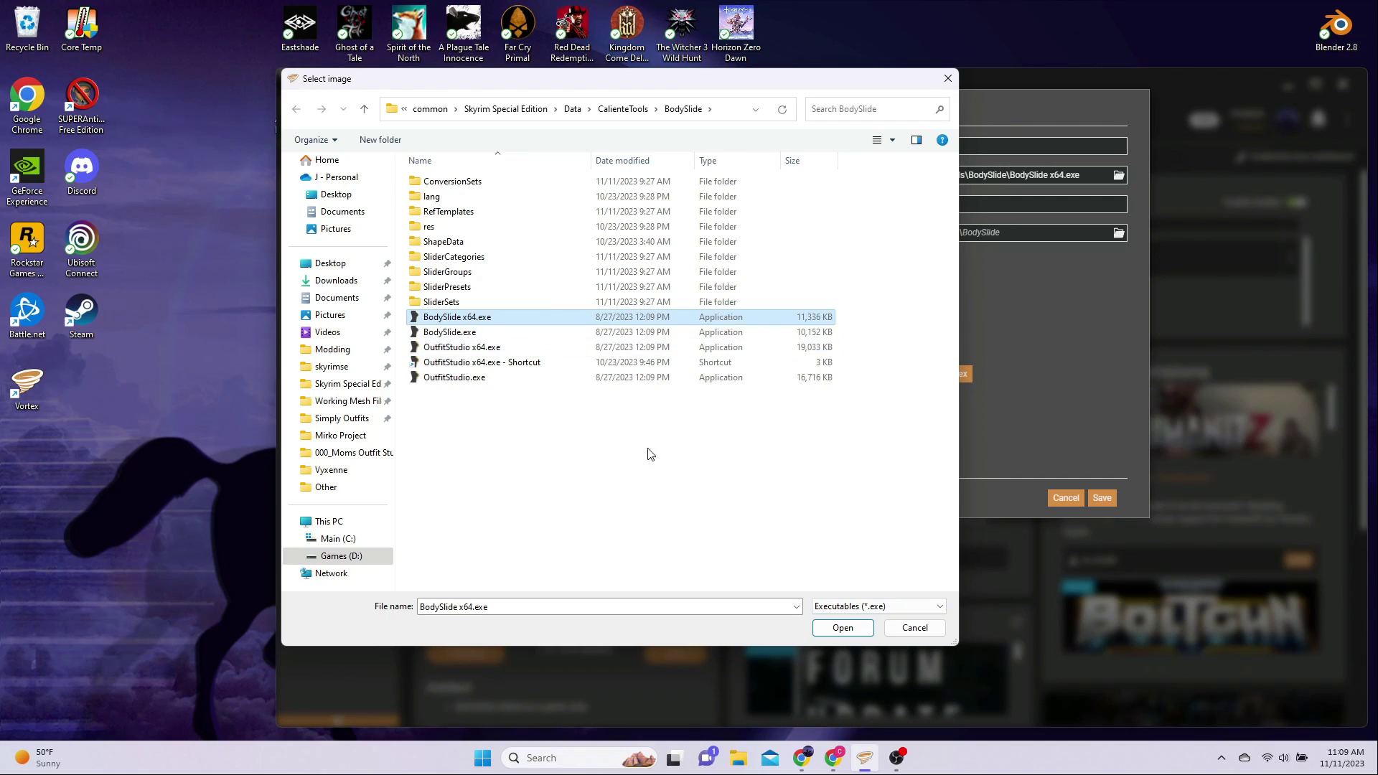
pyautogui.click(830, 629)
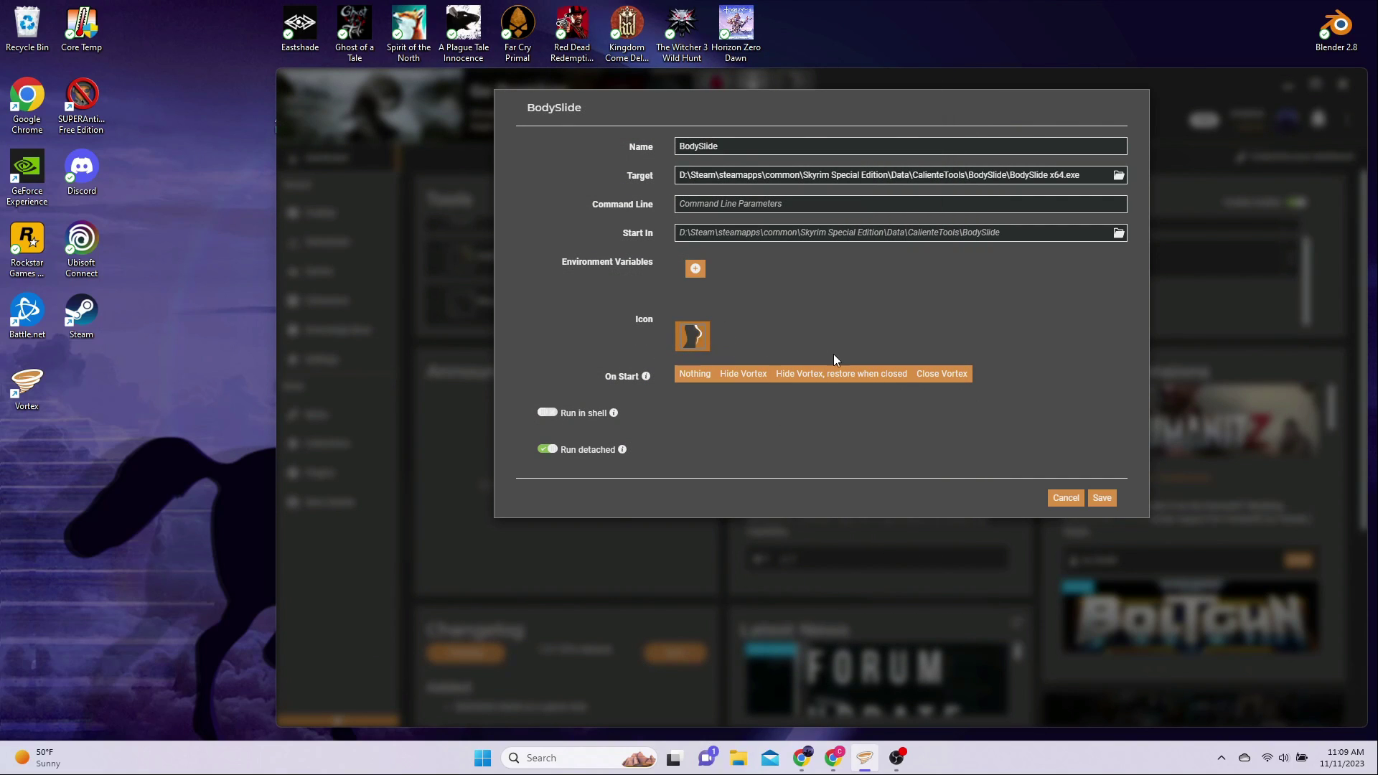
pyautogui.click(1100, 497)
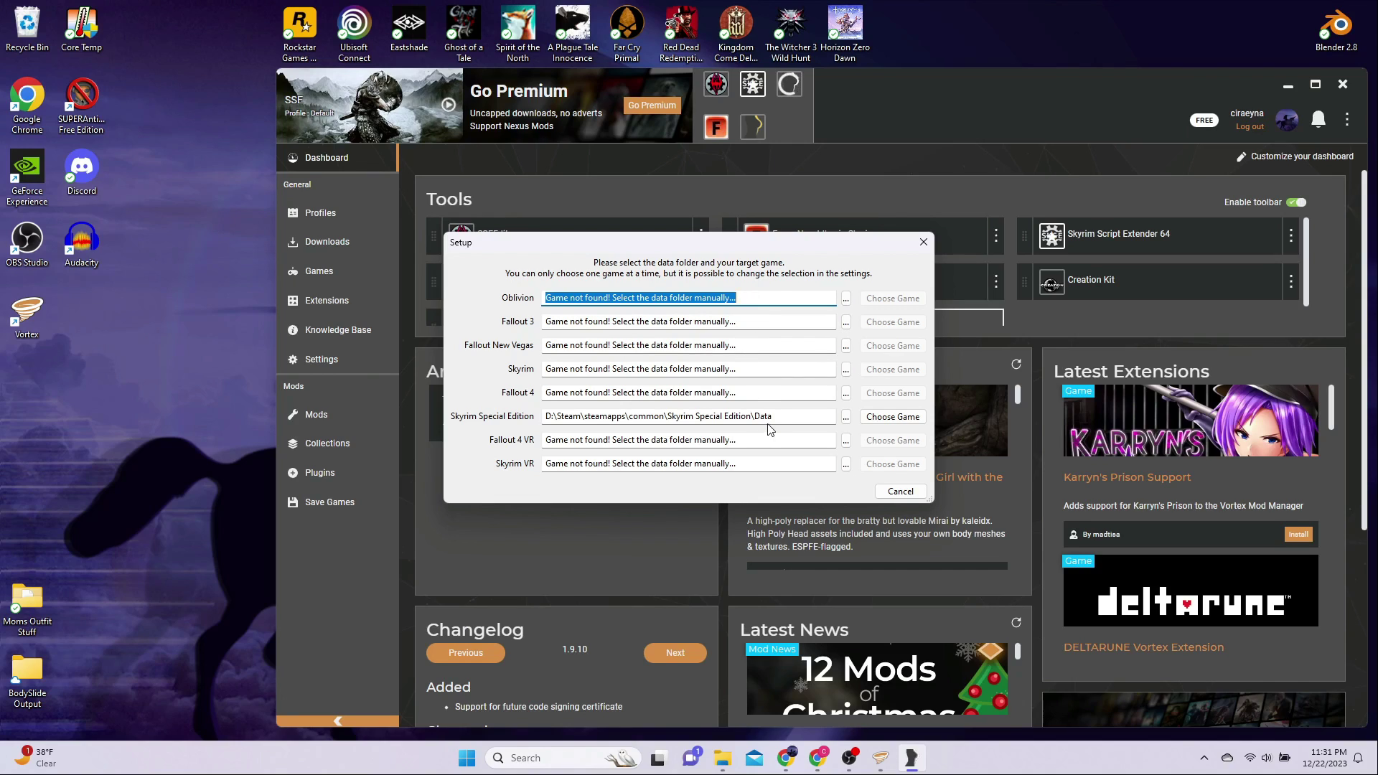
# Browse for the Skyrim Special Edition data folder down to D:\Steam\steamapps\common
pyautogui.moveTo(774, 417); pyautogui.dragTo(527, 422)
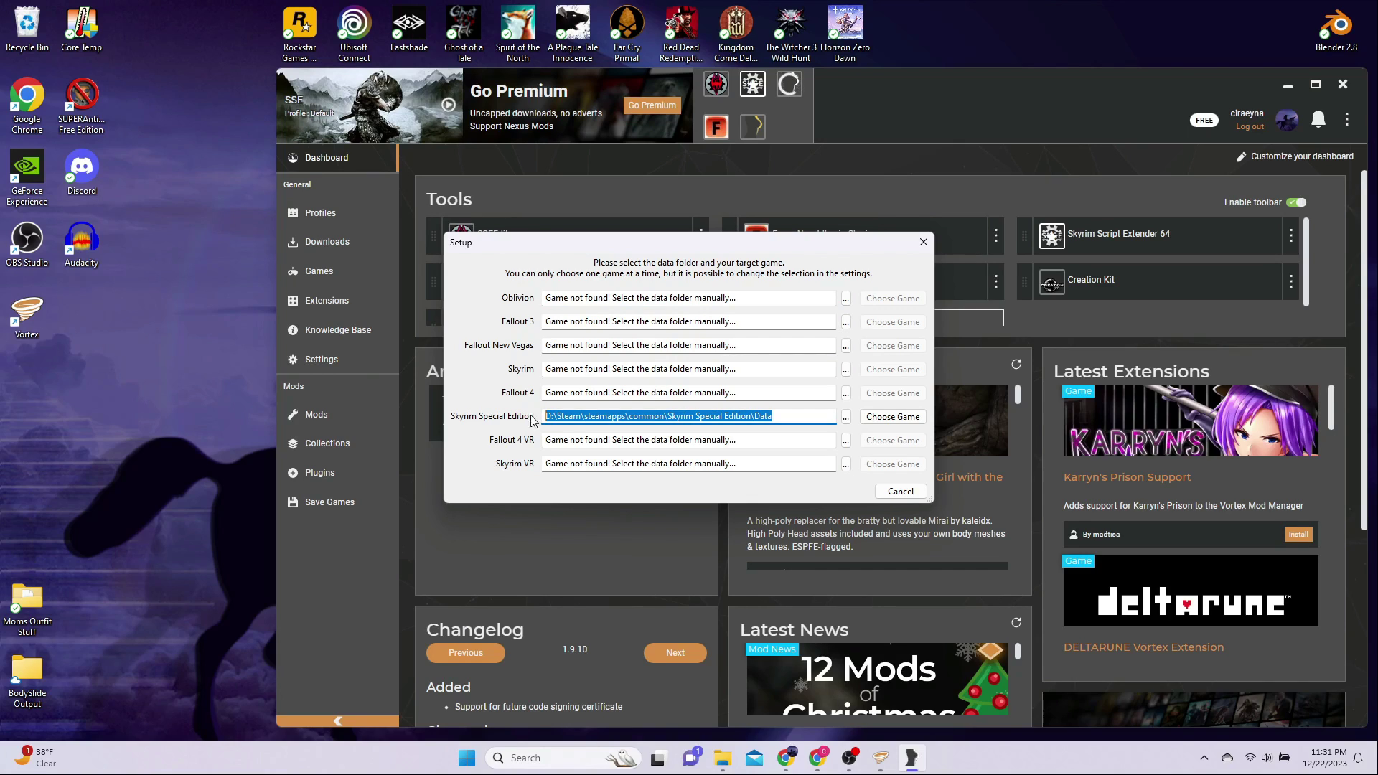
pyautogui.click(846, 417)
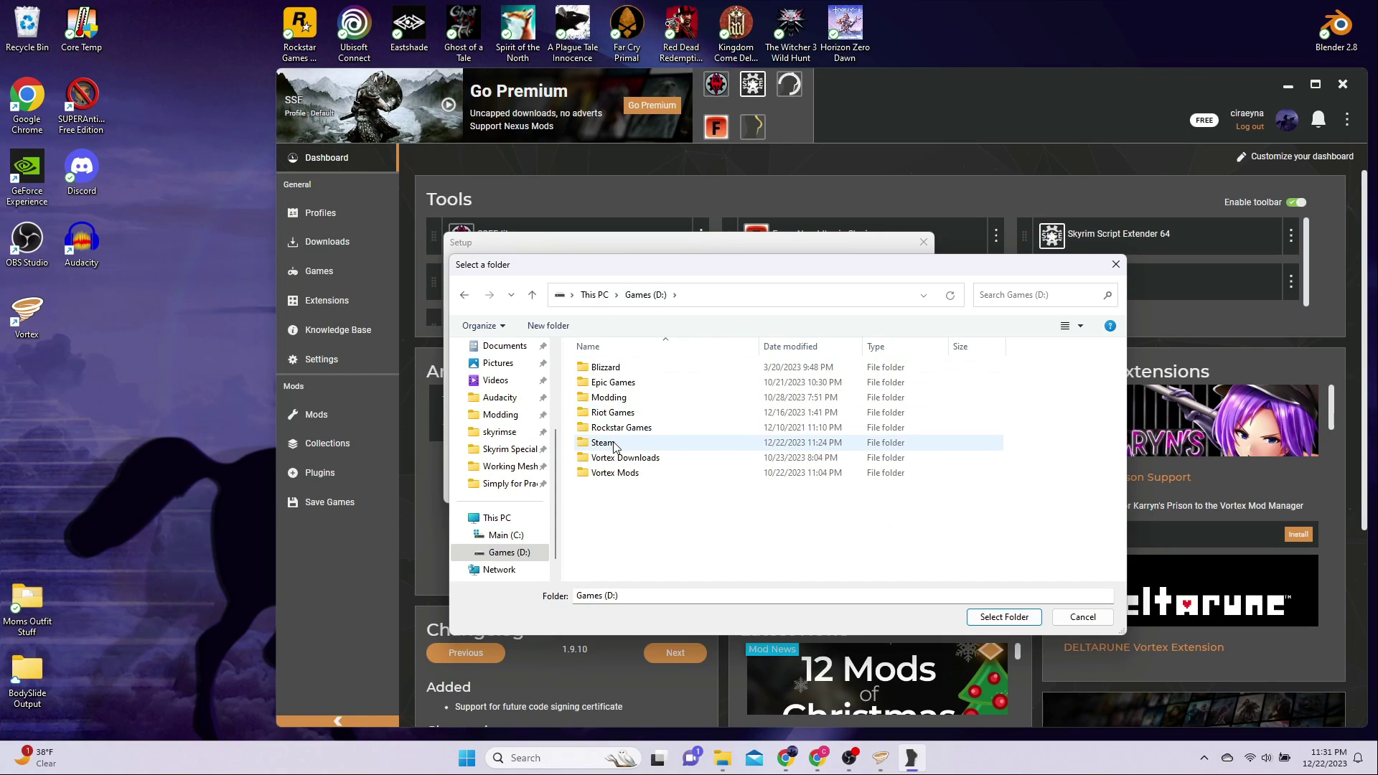
pyautogui.doubleClick(614, 444)
pyautogui.scroll(-2, 613, 447)
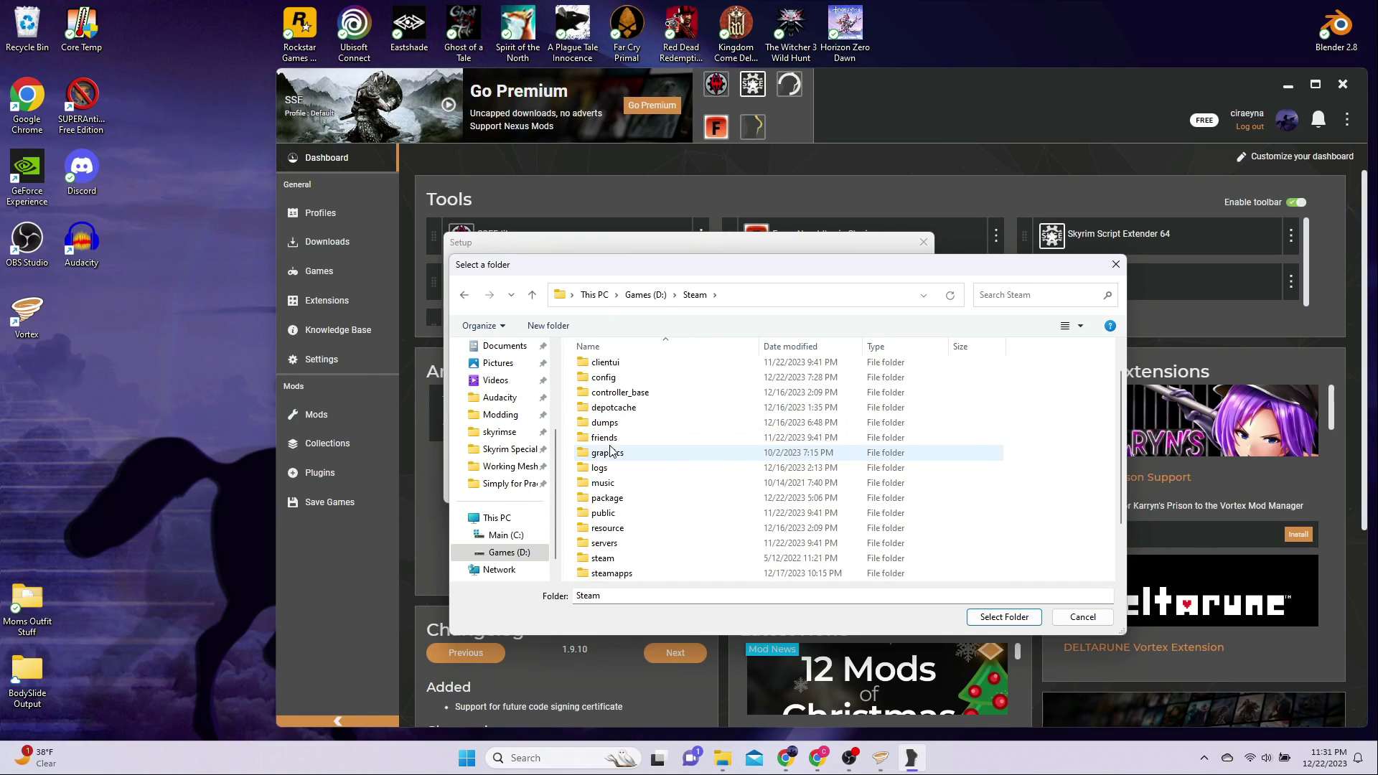
pyautogui.click(624, 514)
pyautogui.doubleClick(625, 514)
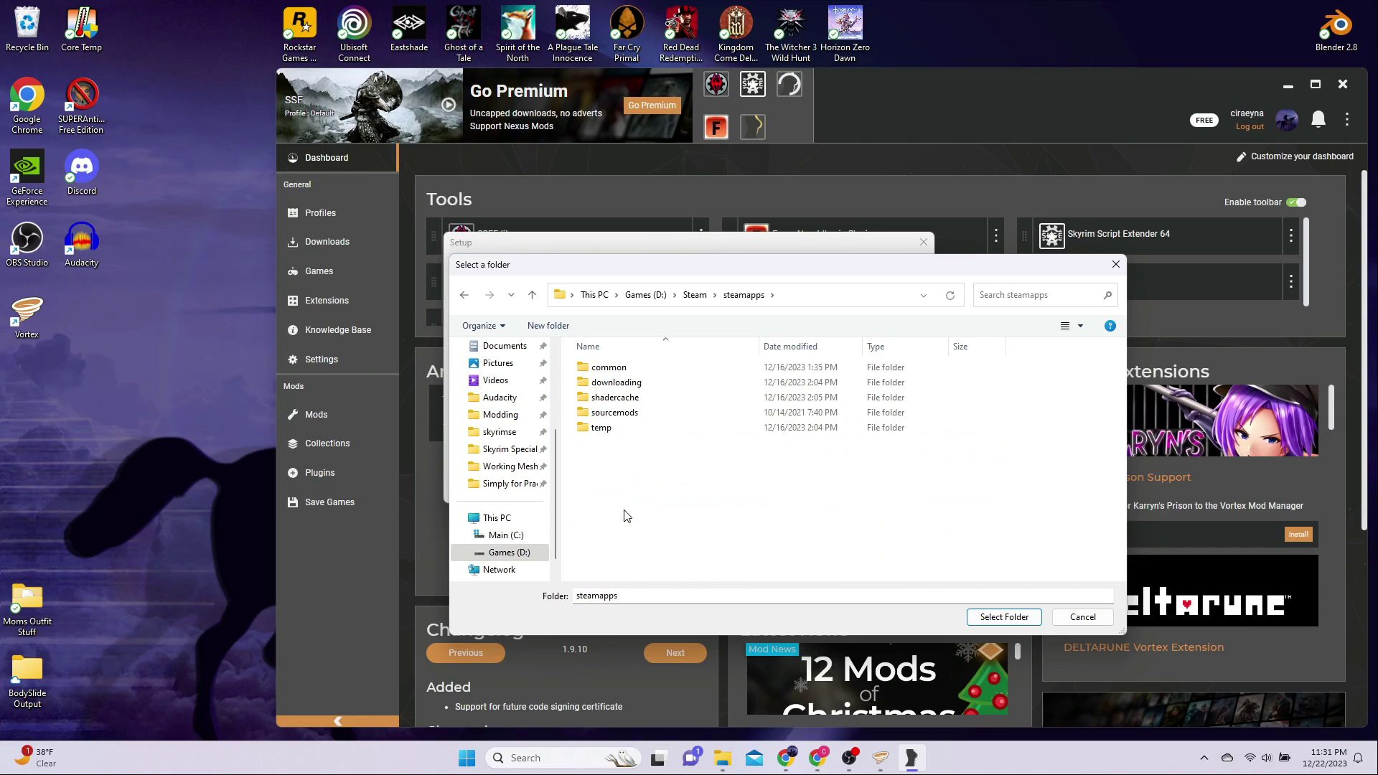
pyautogui.click(603, 369)
pyautogui.doubleClick(603, 369)
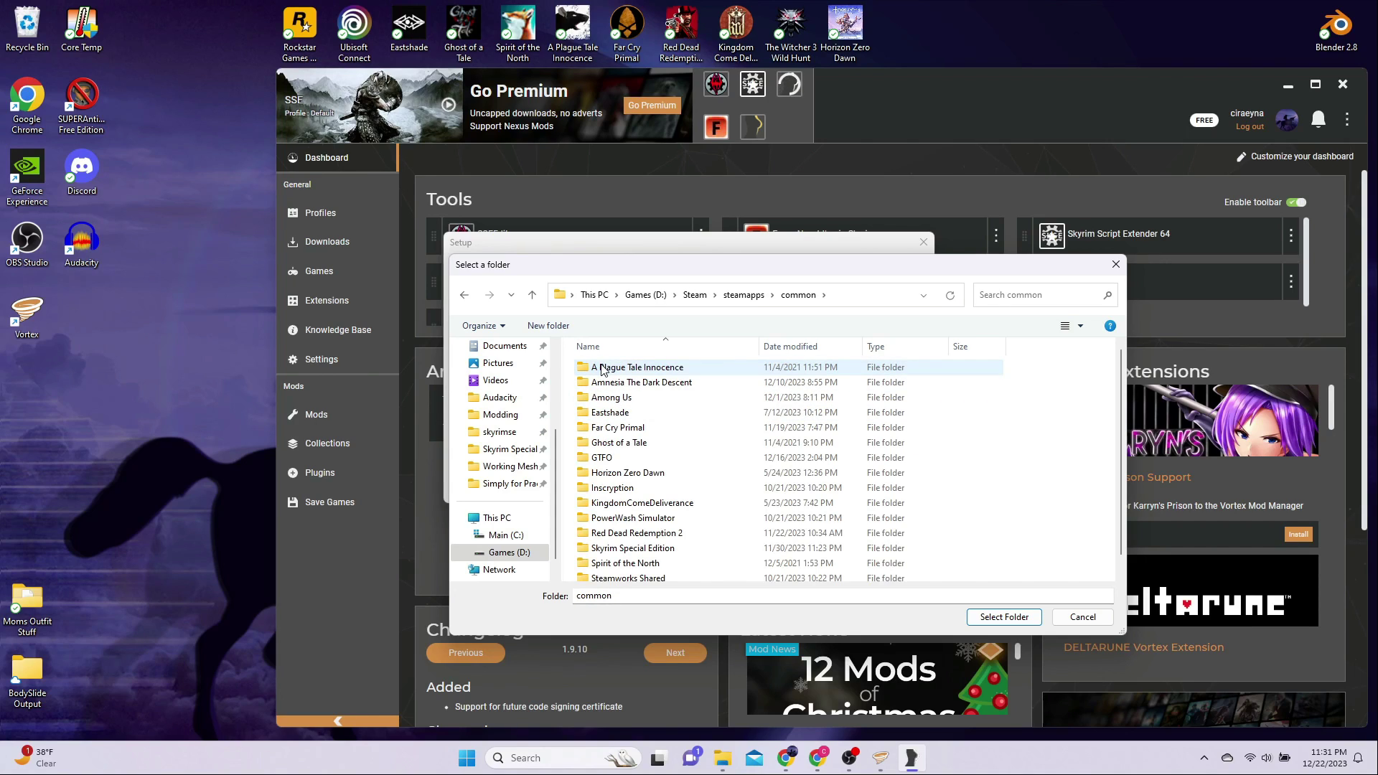
# Pick Skyrim Special Edition\Data as the data folder and check the resulting path
pyautogui.scroll(-1, 603, 369)
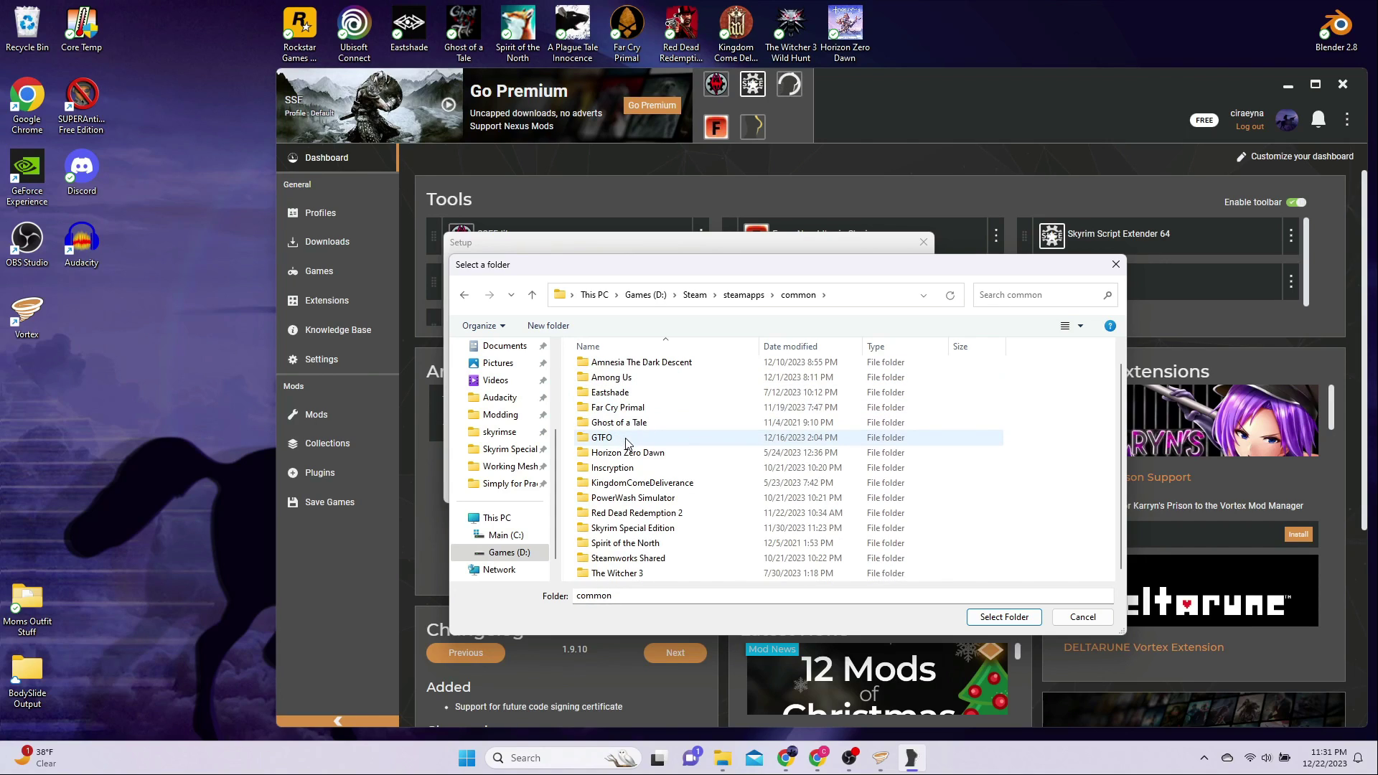
pyautogui.click(655, 530)
pyautogui.doubleClick(654, 530)
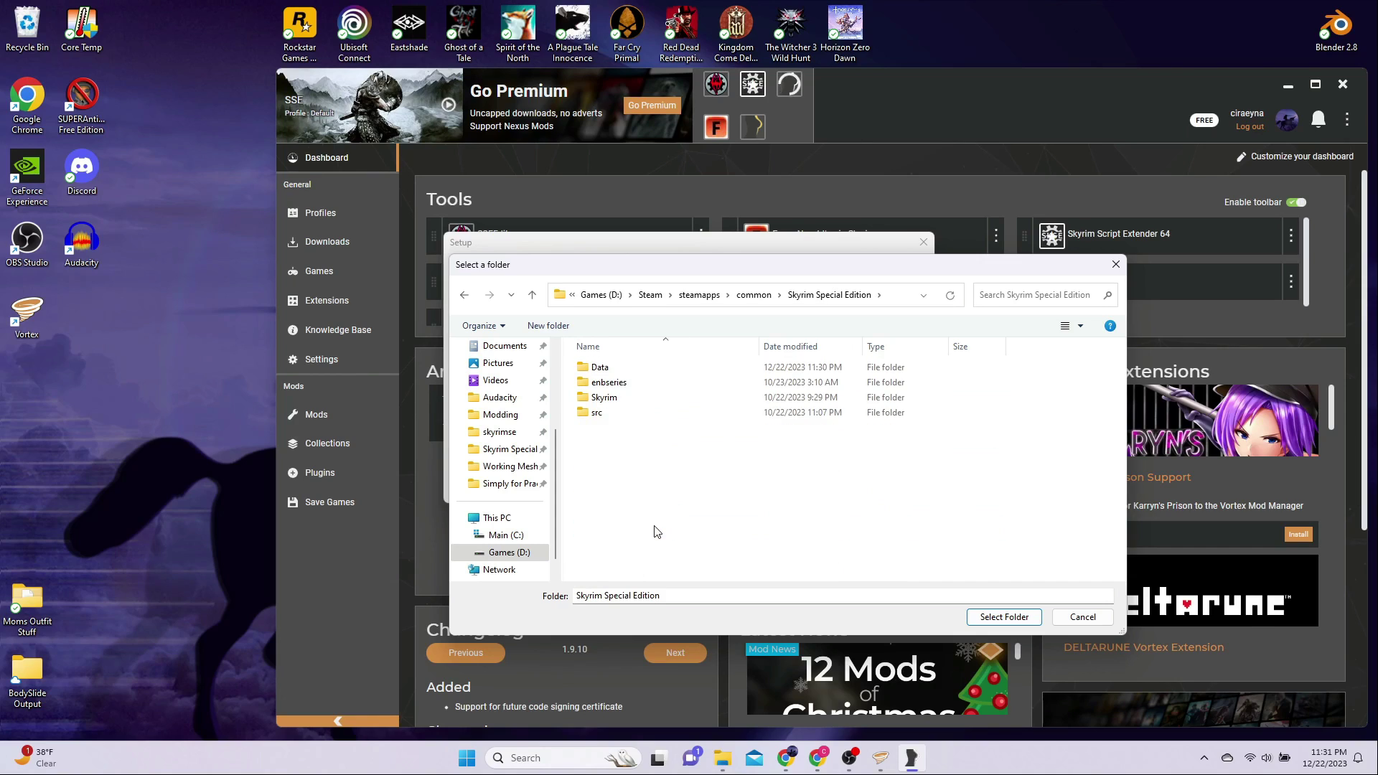
pyautogui.click(598, 369)
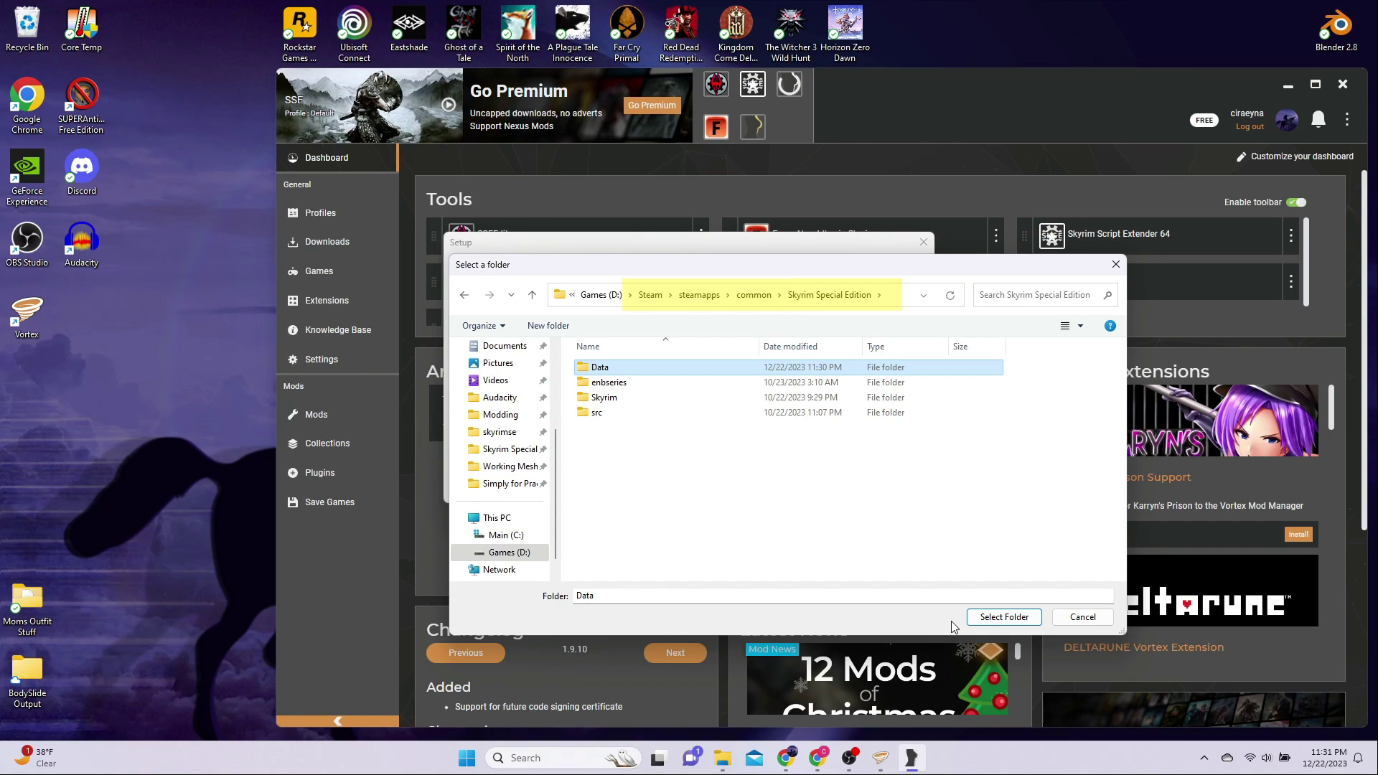
pyautogui.click(1000, 618)
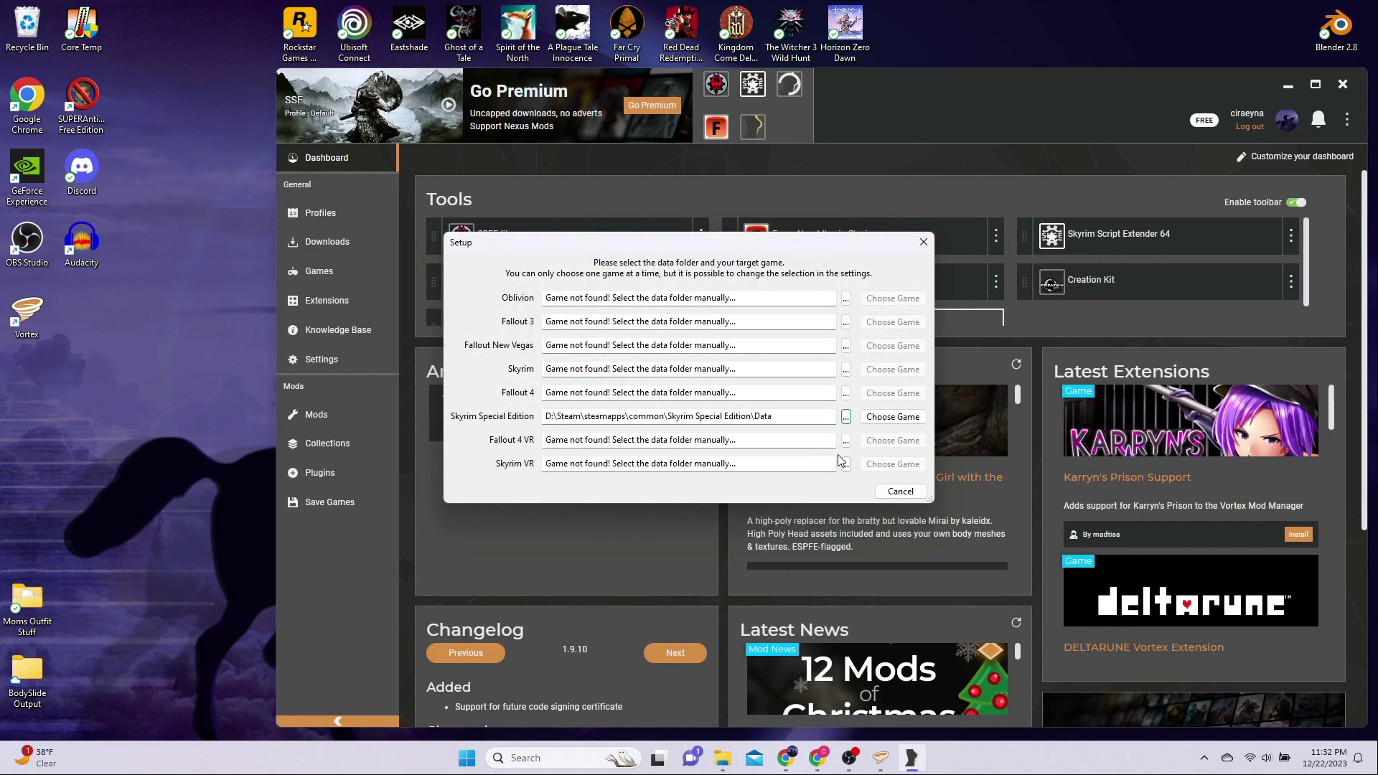
pyautogui.click(775, 417)
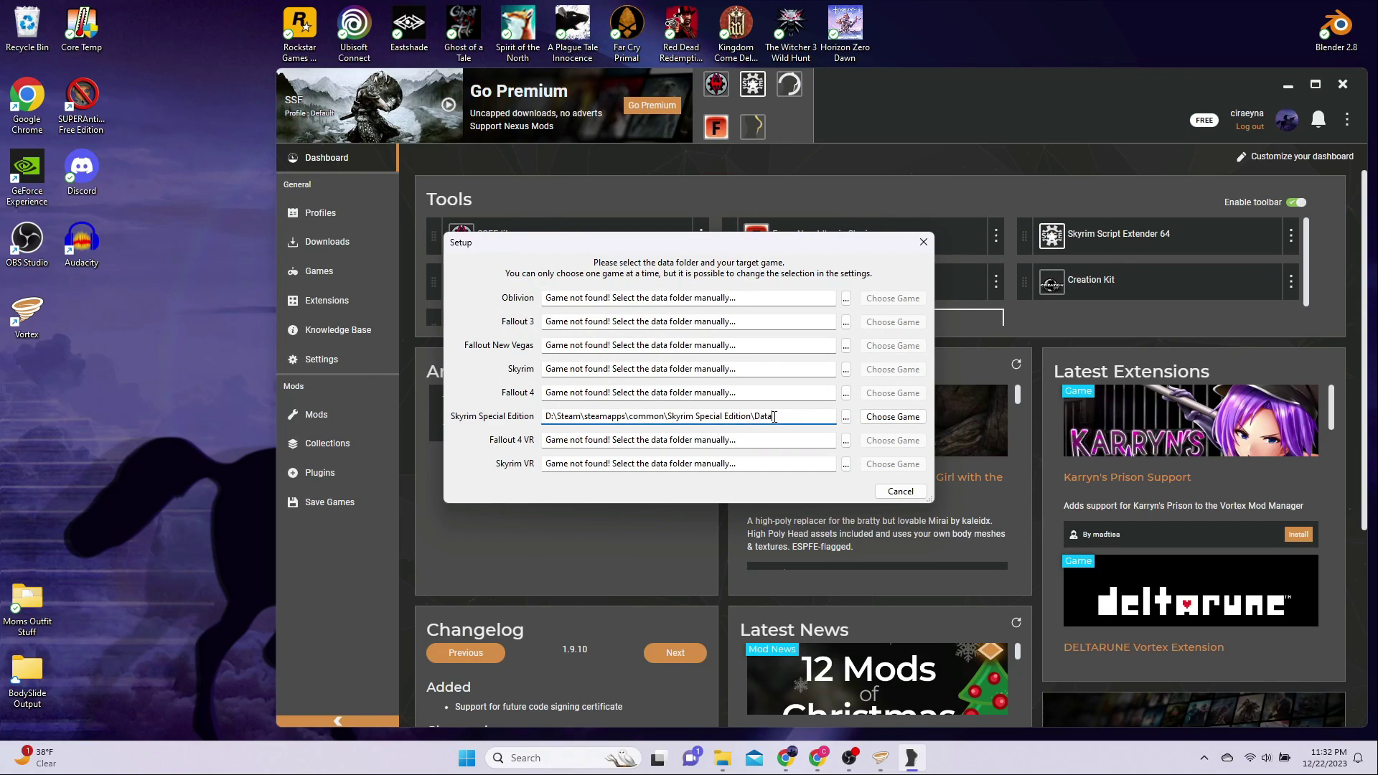
pyautogui.moveTo(774, 417); pyautogui.dragTo(534, 420)
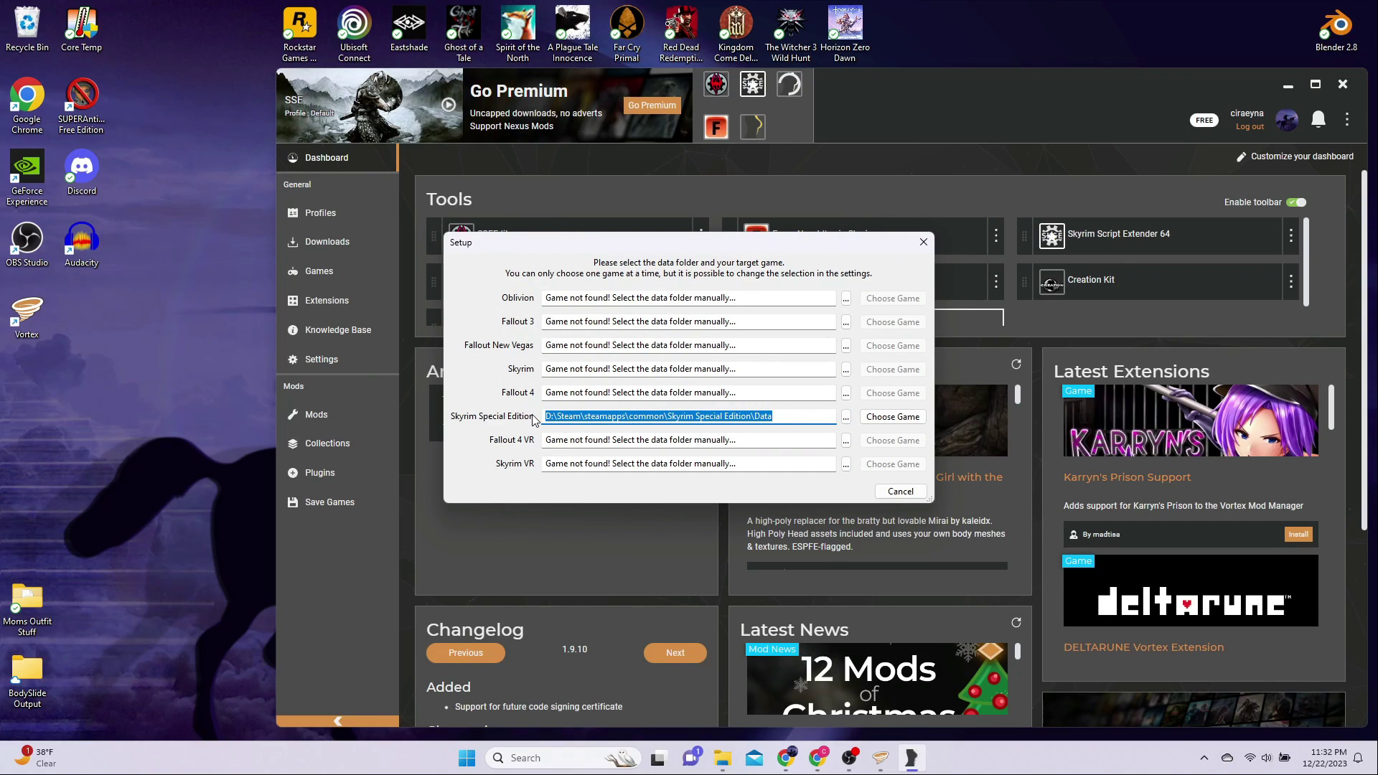
# Choose Skyrim Special Edition, enlarge the BodySlide window, and close Settings unchanged
pyautogui.click(887, 418)
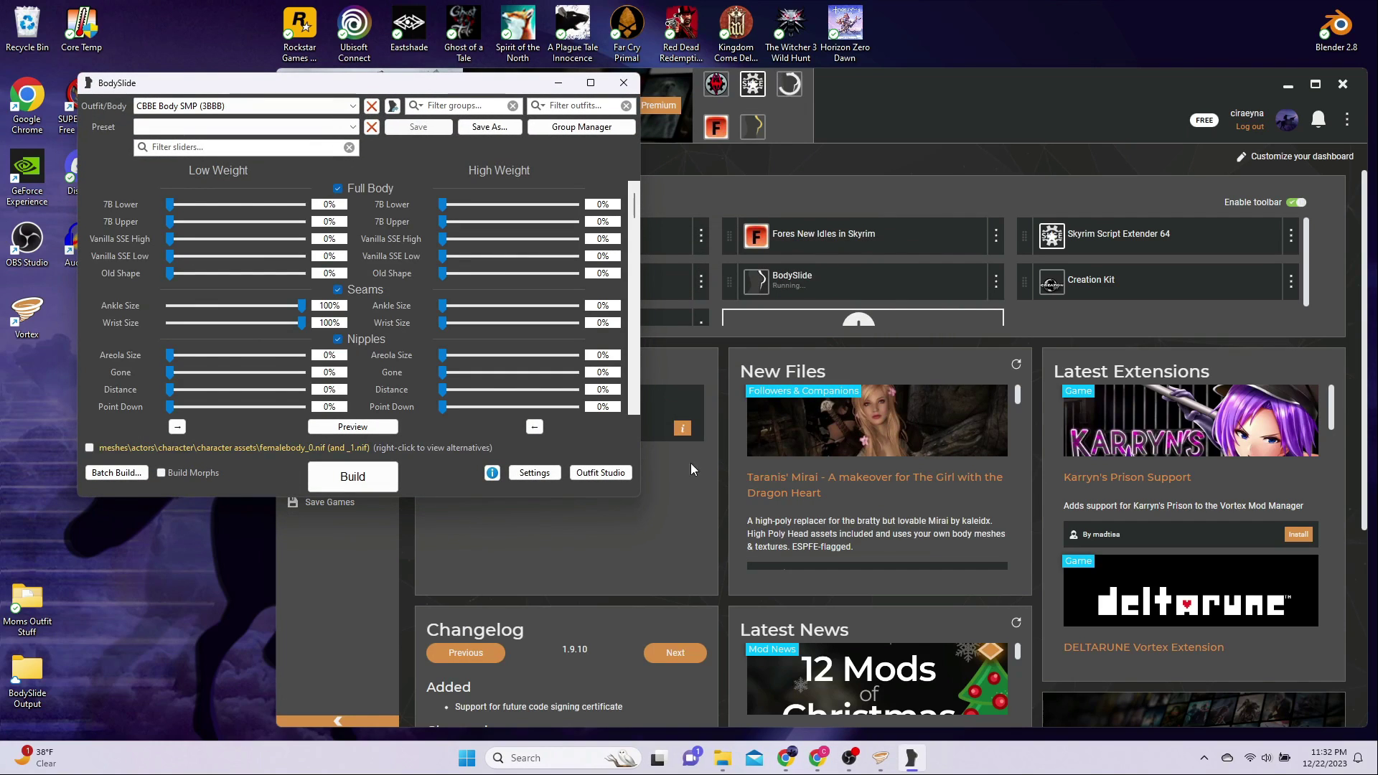
pyautogui.moveTo(637, 495); pyautogui.dragTo(901, 495)
pyautogui.moveTo(708, 496); pyautogui.dragTo(709, 704)
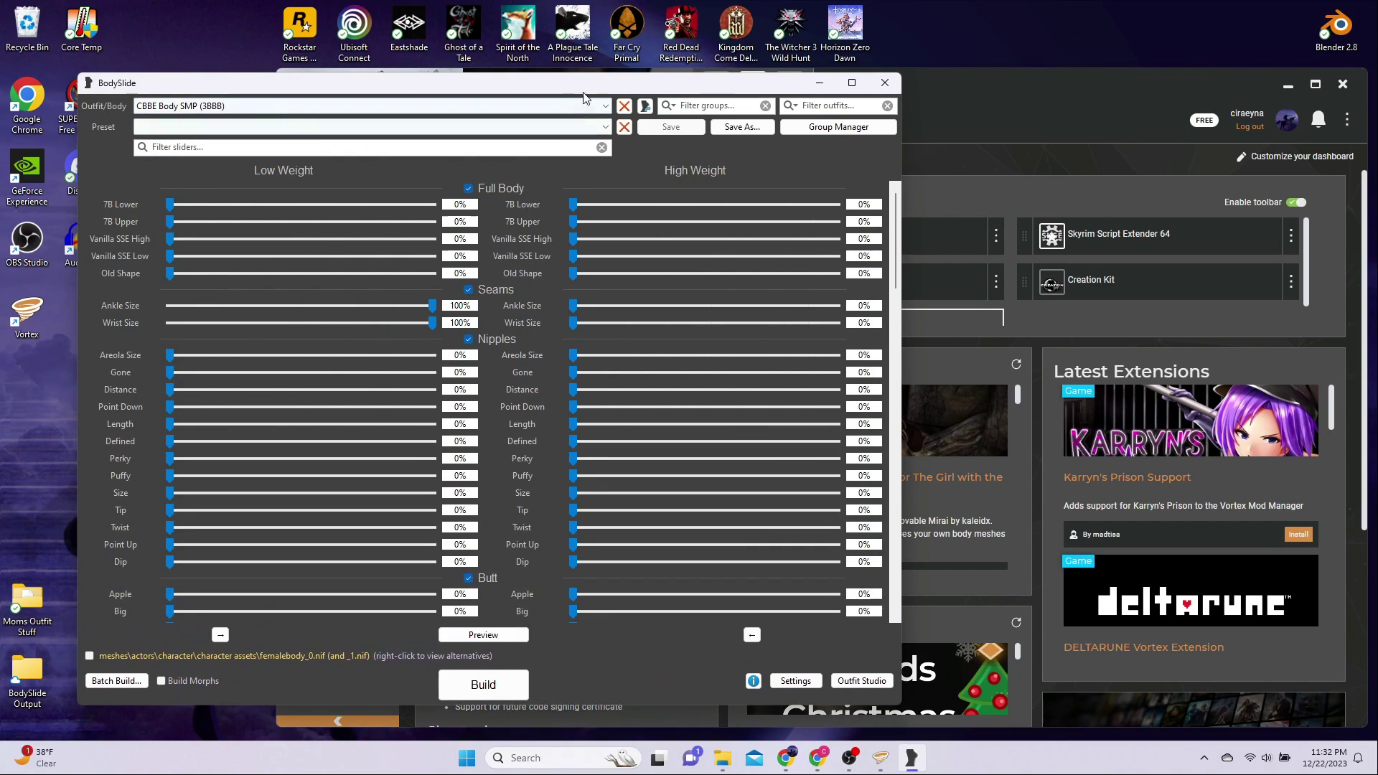
pyautogui.moveTo(589, 82); pyautogui.dragTo(682, 57)
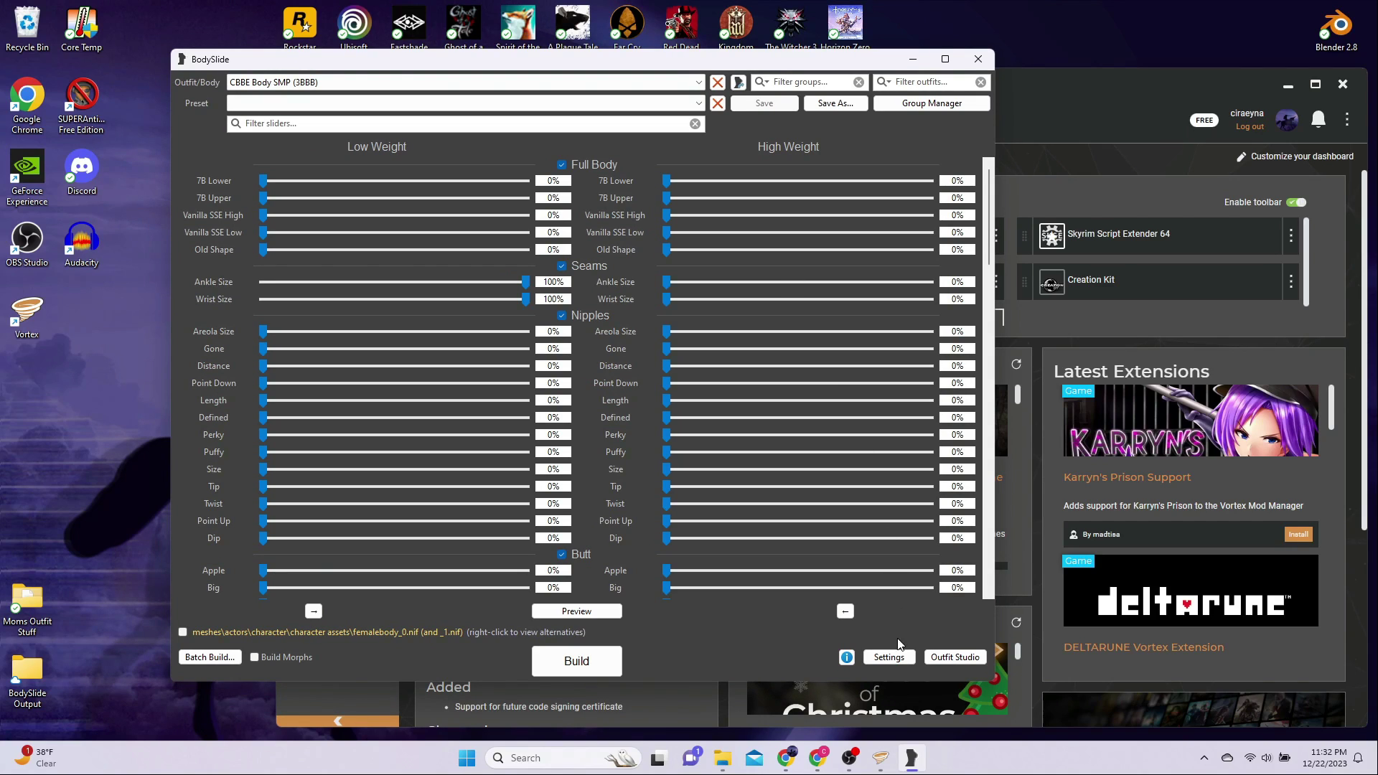
pyautogui.click(890, 657)
pyautogui.click(758, 595)
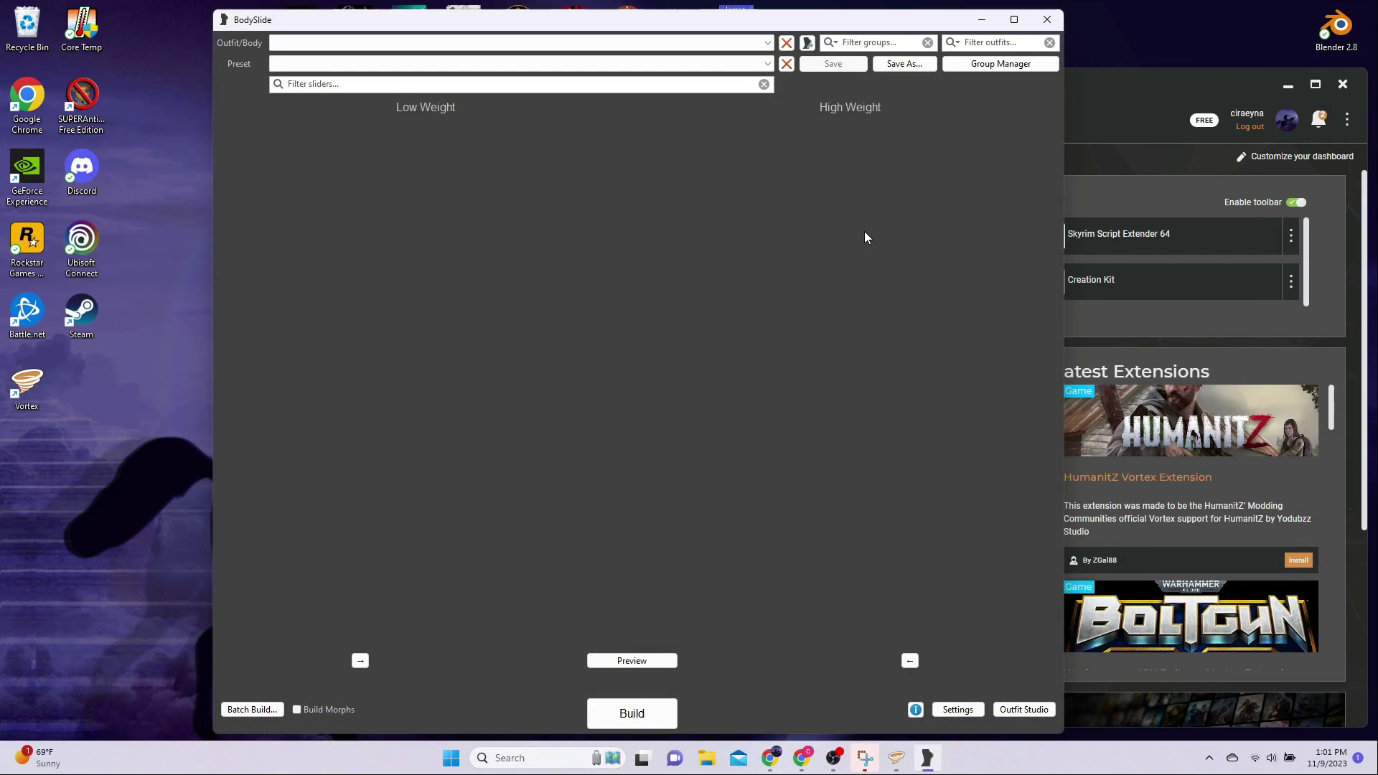
pyautogui.click(767, 44)
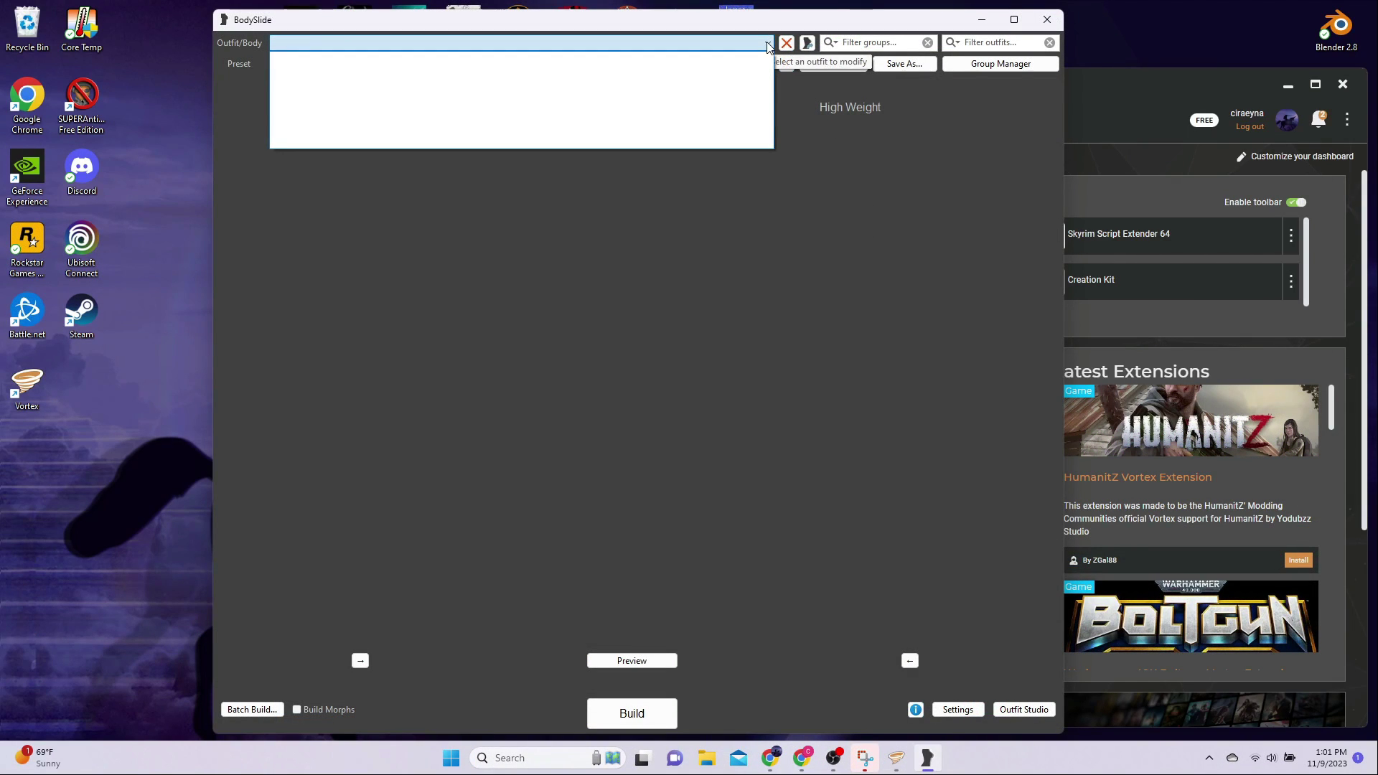
pyautogui.click(767, 44)
pyautogui.click(767, 64)
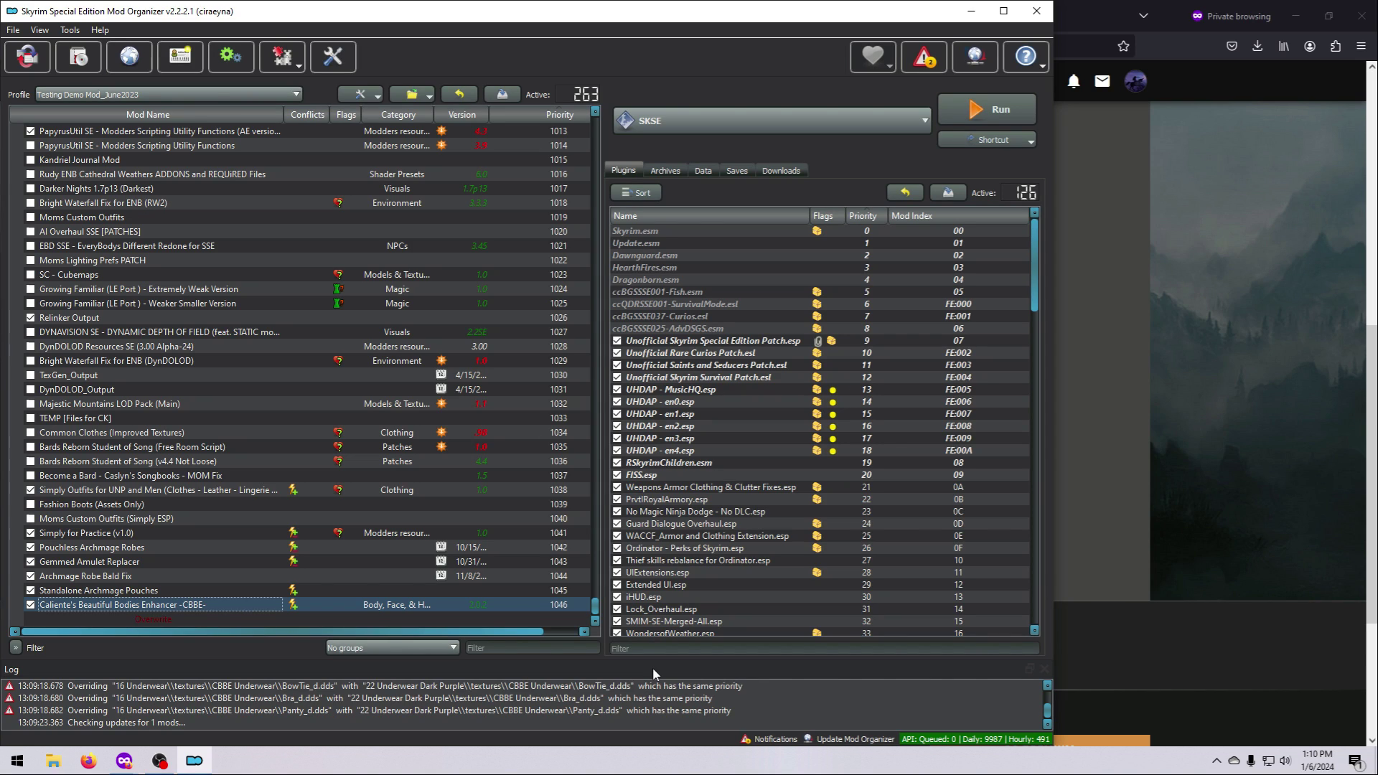
# Expand CalienteTools > BodySlide in the Data tree and add BodySlide x64.exe as an executable
pyautogui.click(703, 173)
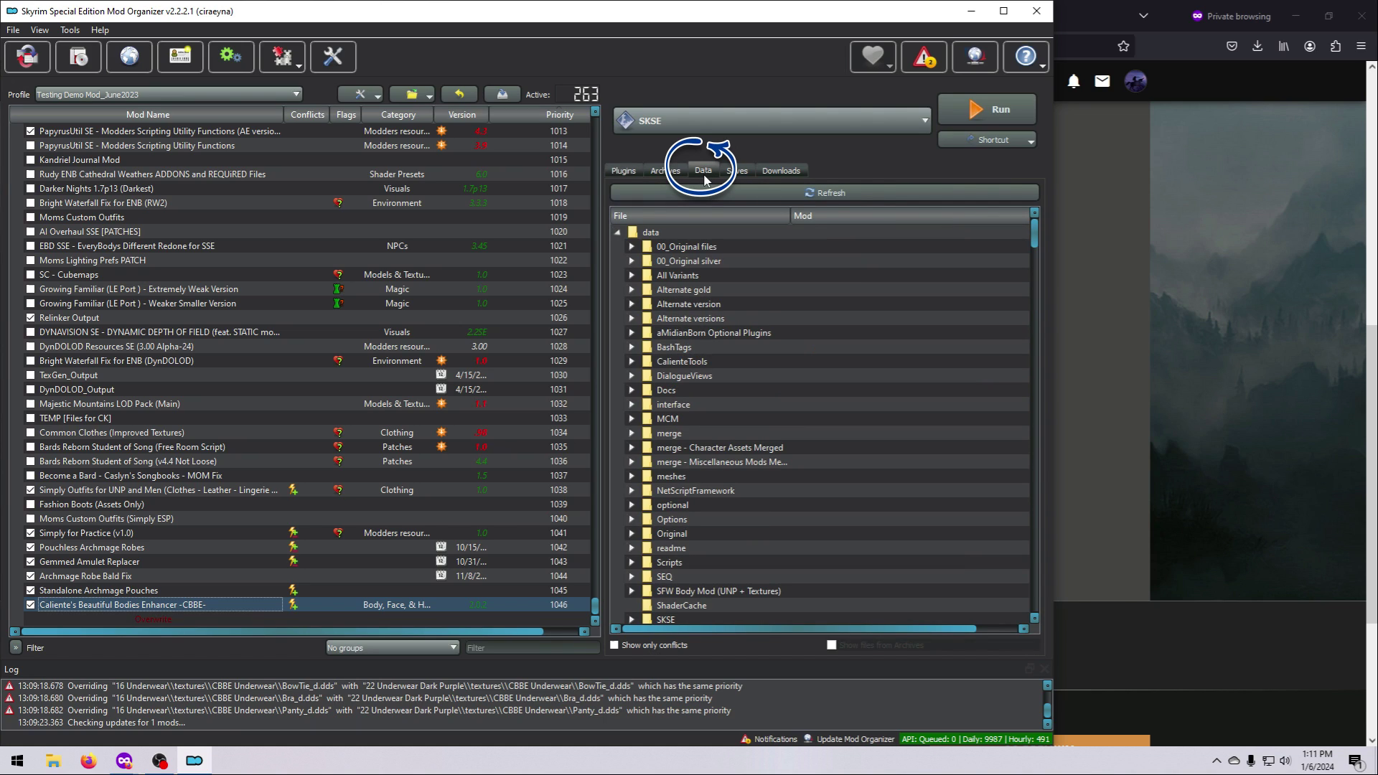
pyautogui.click(632, 363)
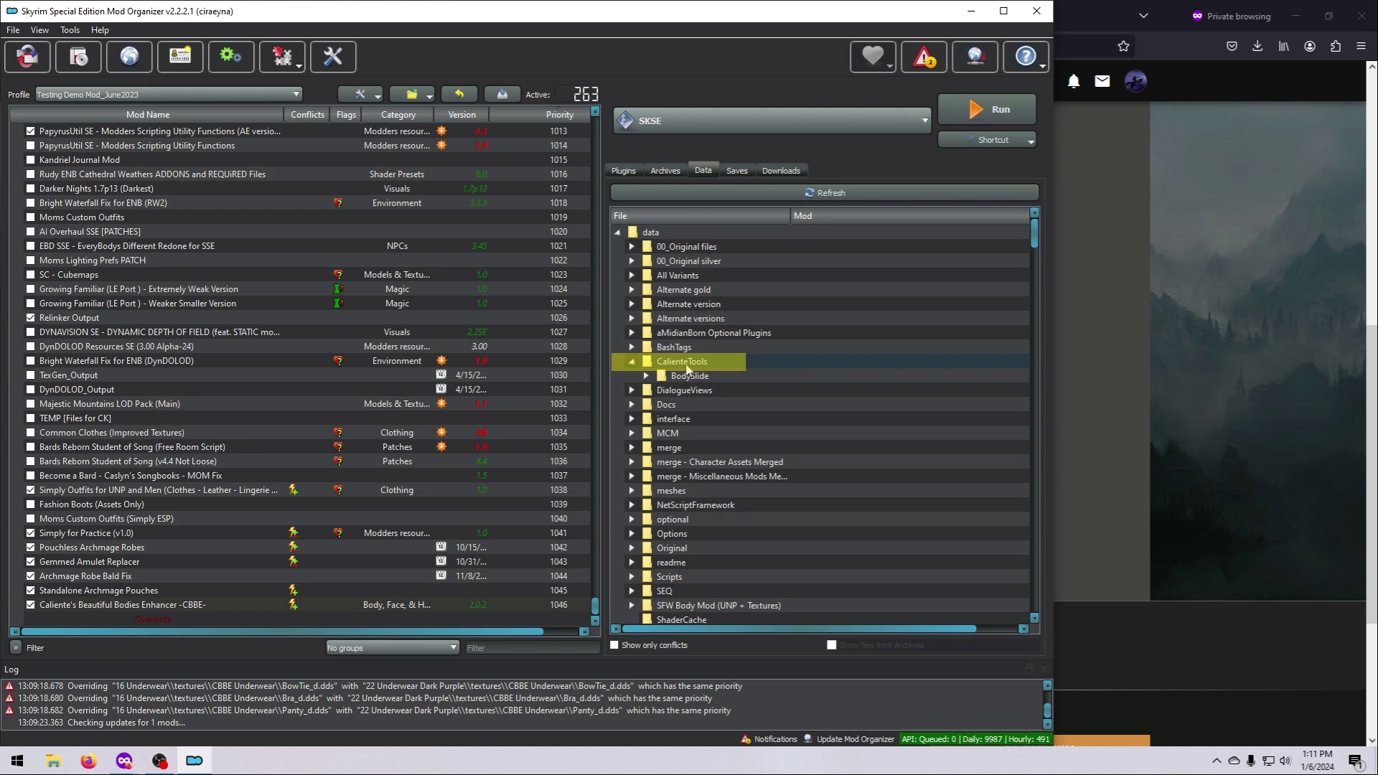
pyautogui.click(647, 377)
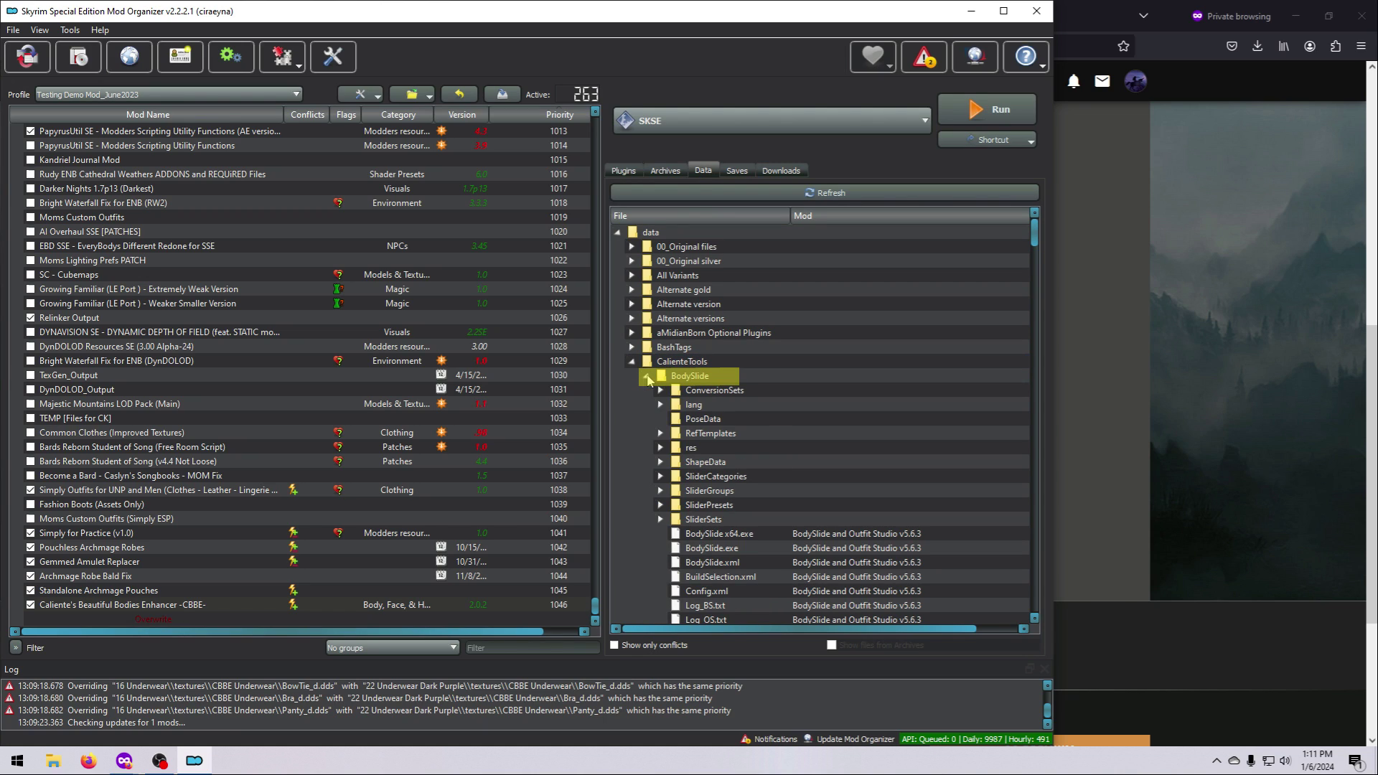
pyautogui.click(690, 534)
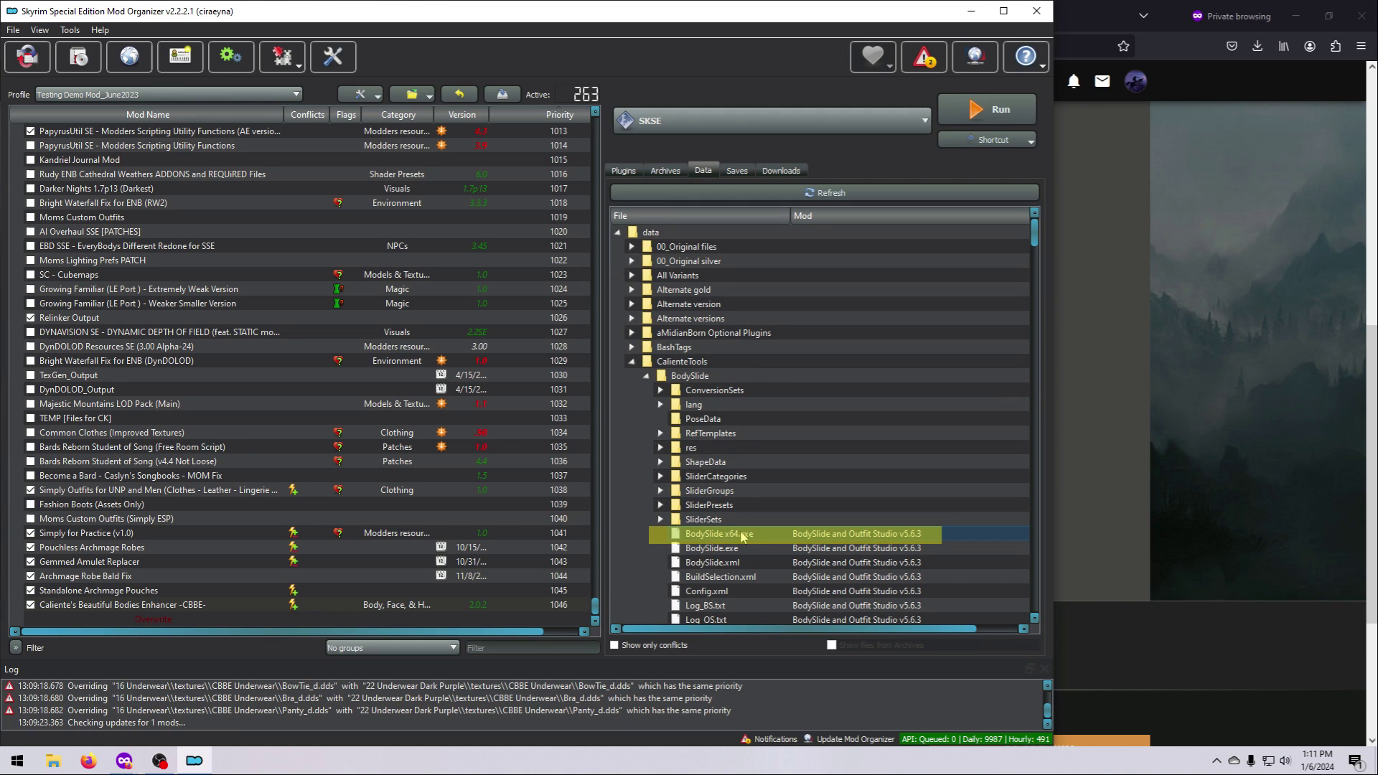
pyautogui.rightClick(742, 537)
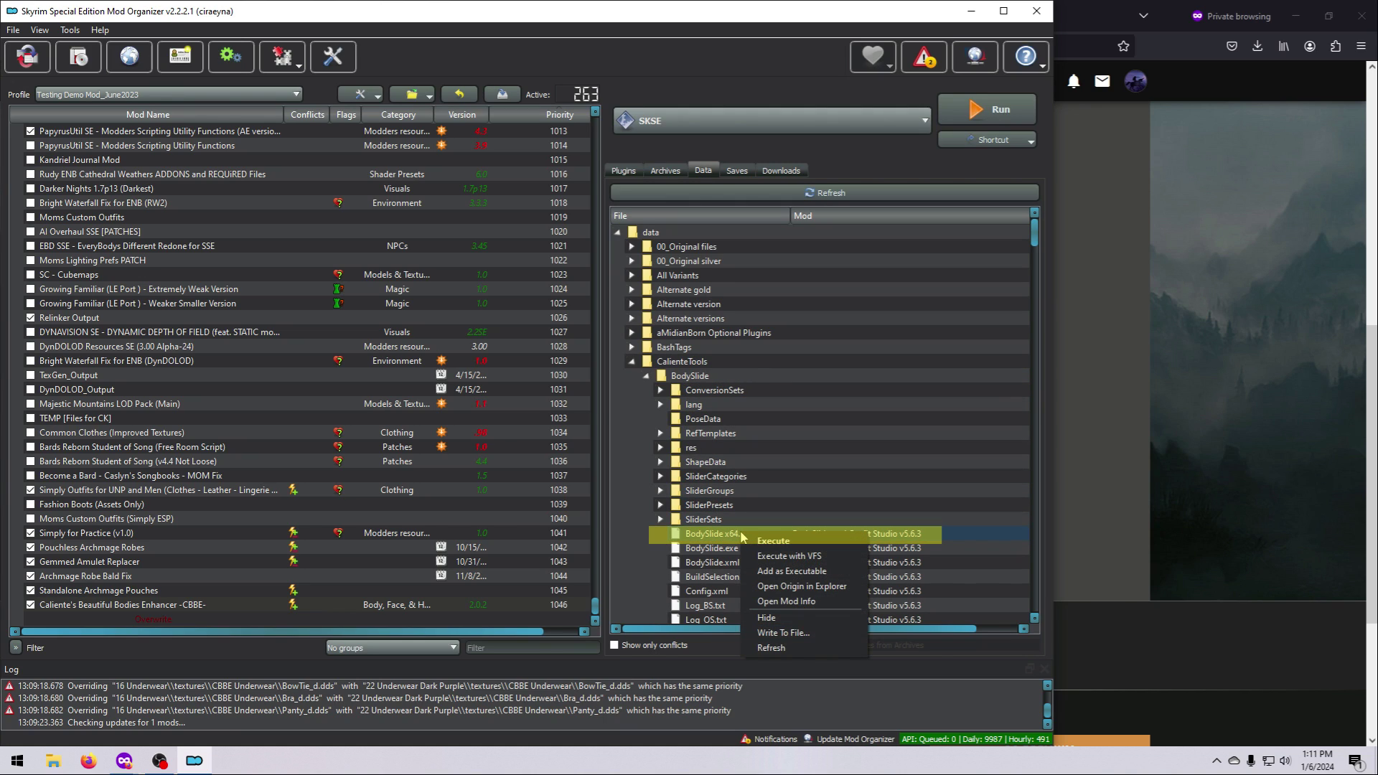
pyautogui.click(775, 572)
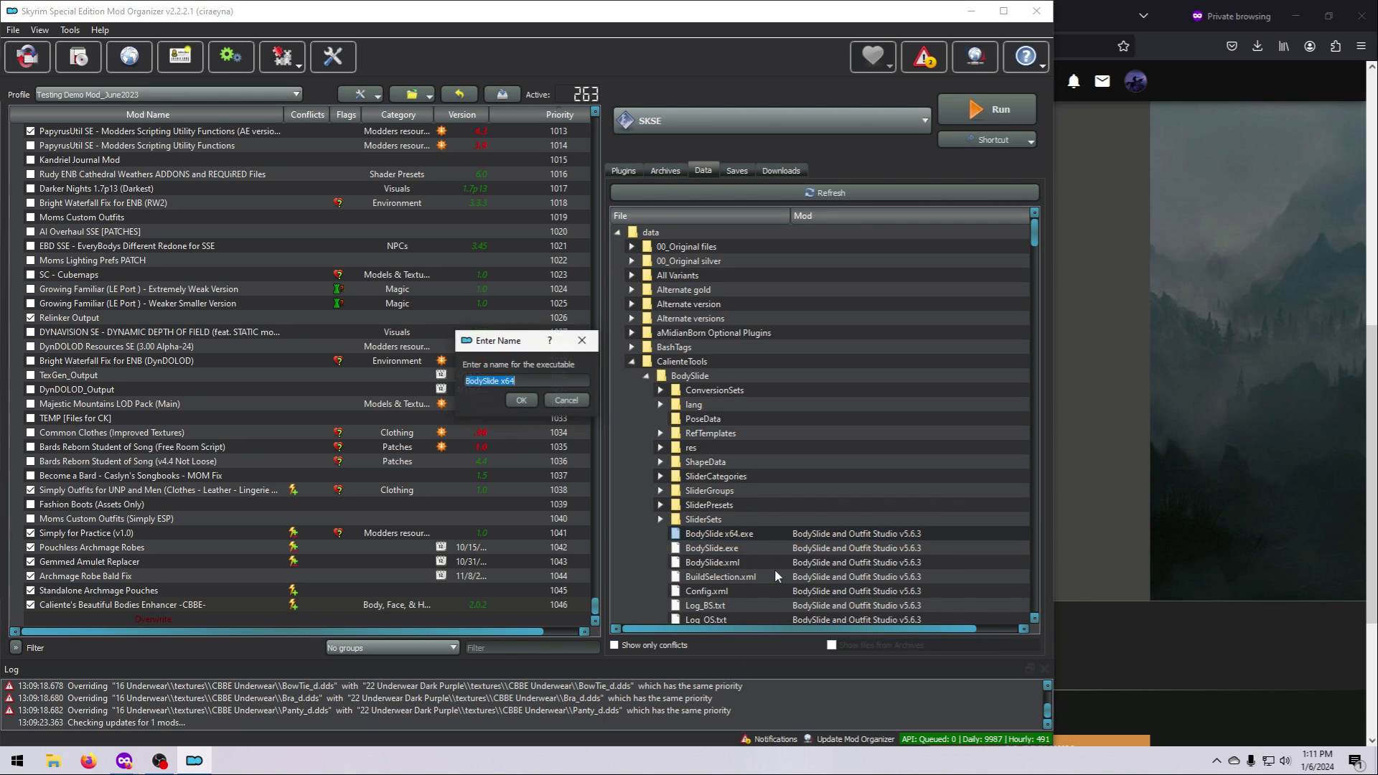
# Accept the name 'BodySlide x64' and select it in the executable dropdown
pyautogui.click(523, 400)
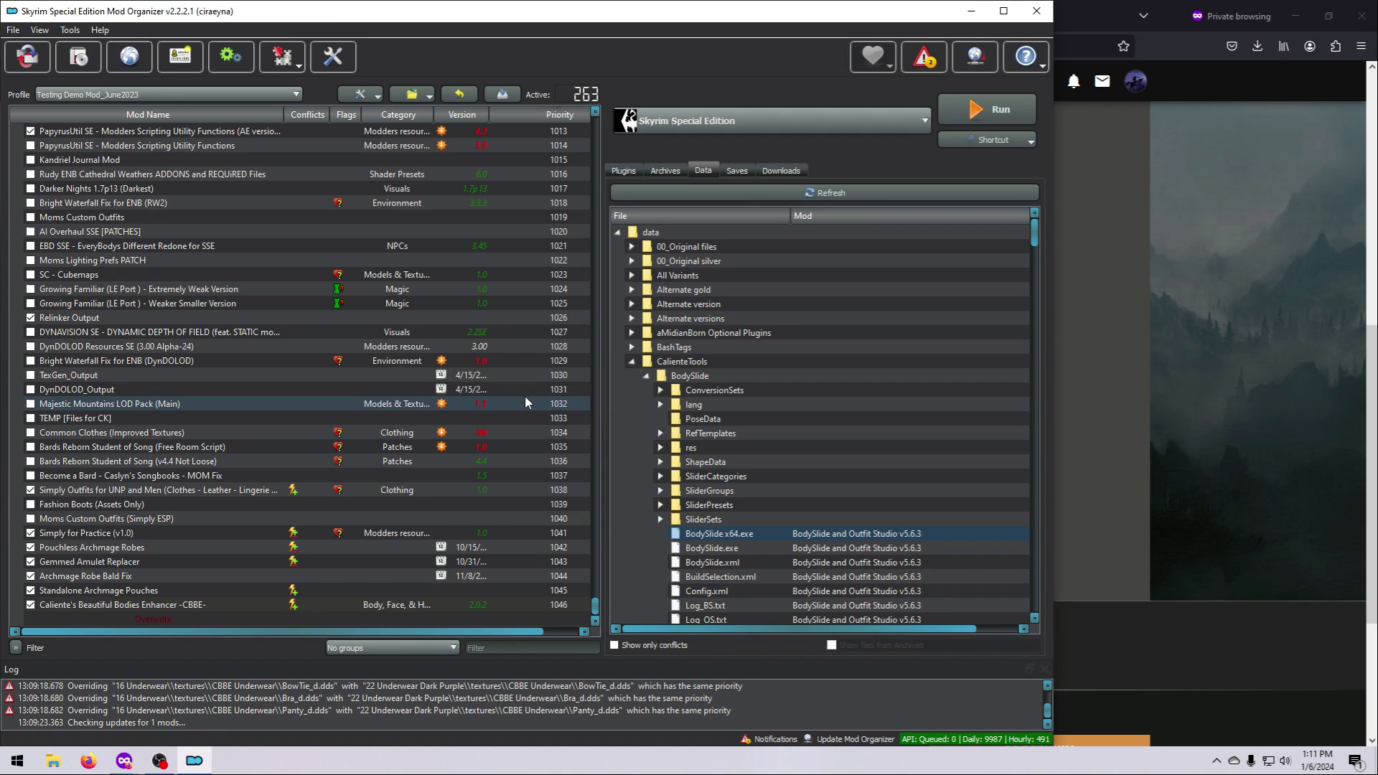
pyautogui.click(910, 115)
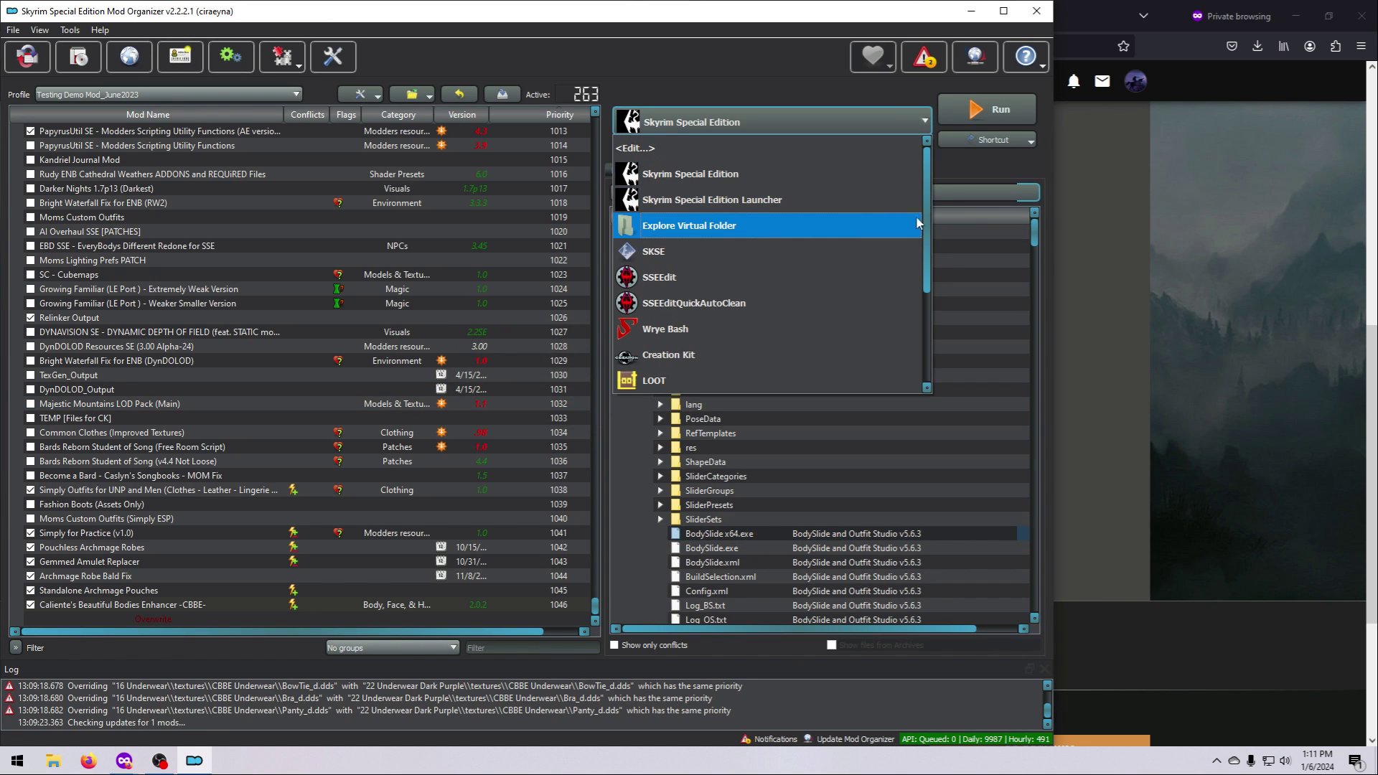
pyautogui.scroll(-1, 932, 326)
pyautogui.scroll(-2, 857, 356)
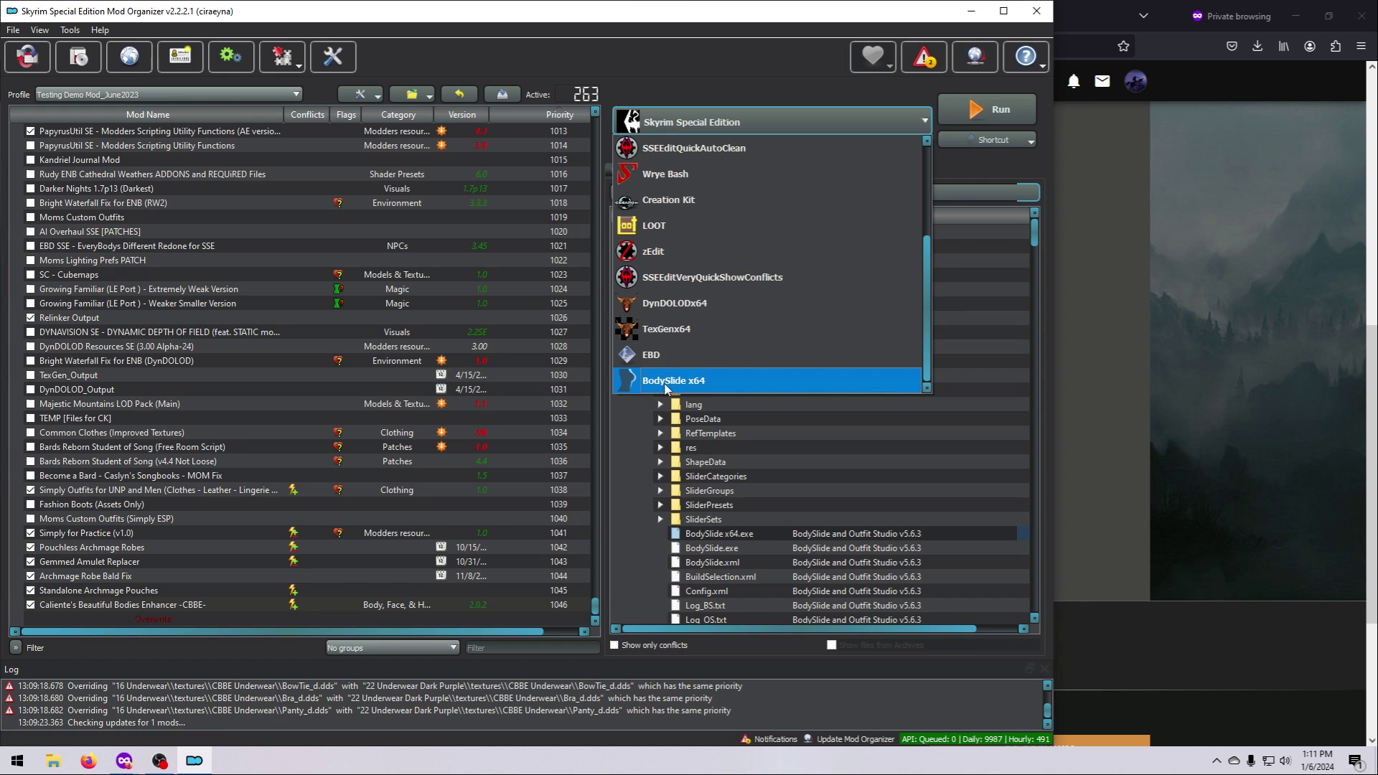
pyautogui.click(643, 384)
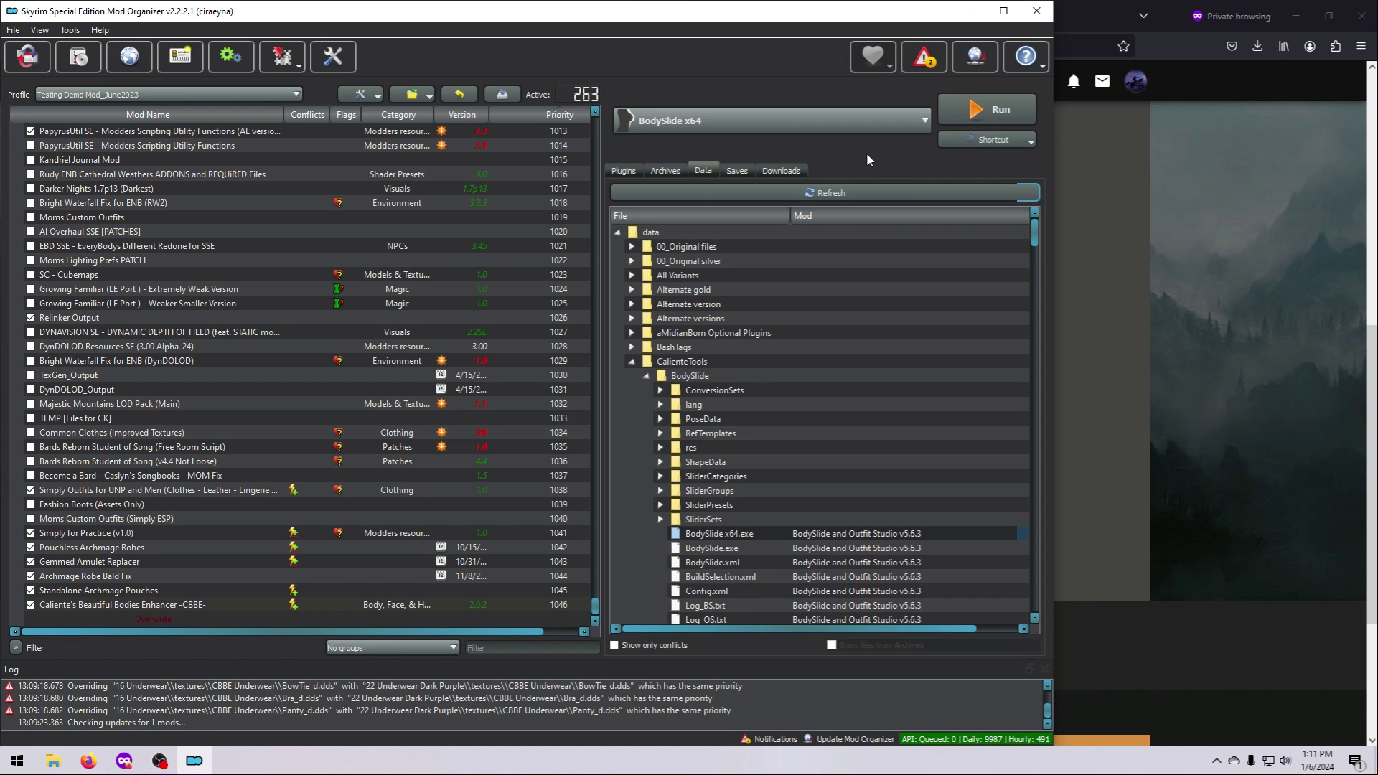
pyautogui.click(752, 194)
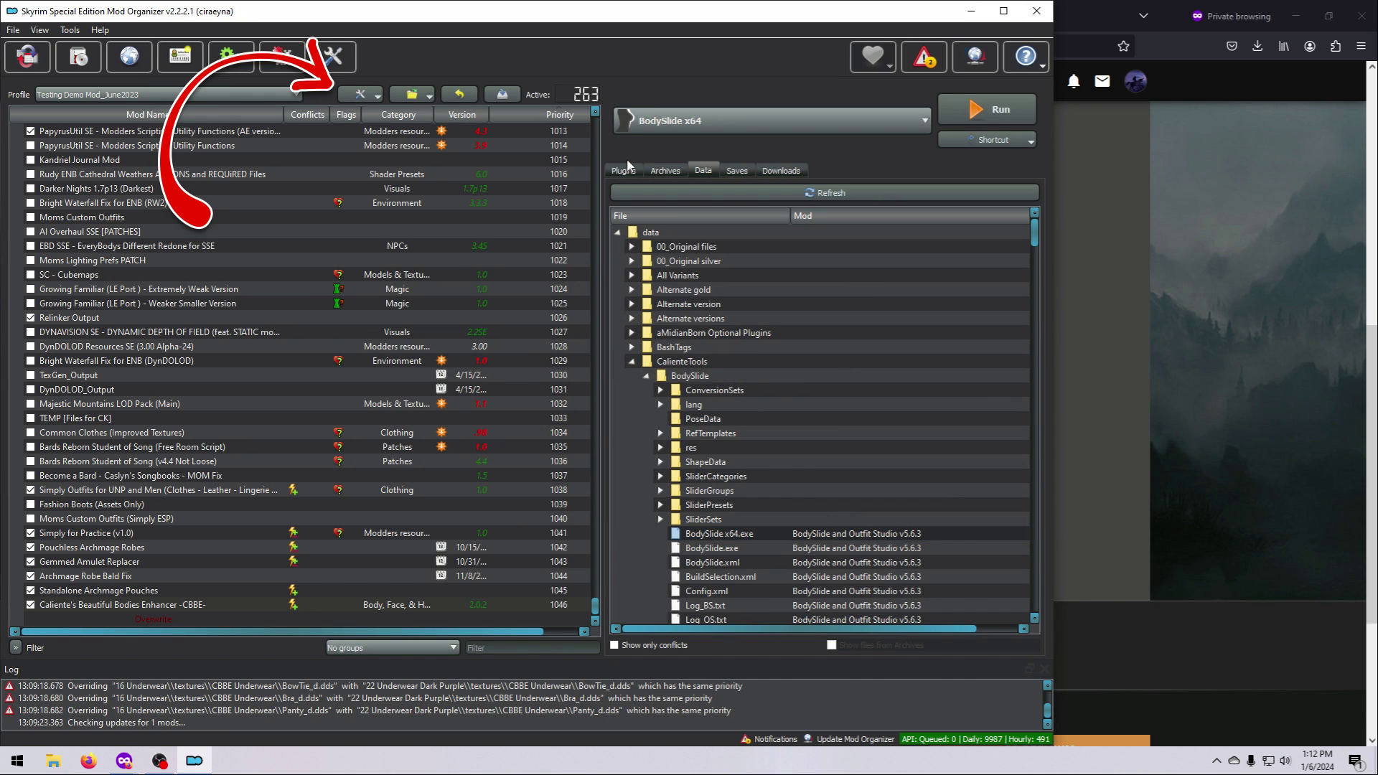
# Create an empty mod named 'BodySlide Output' and enable it in the mod list
pyautogui.click(374, 97)
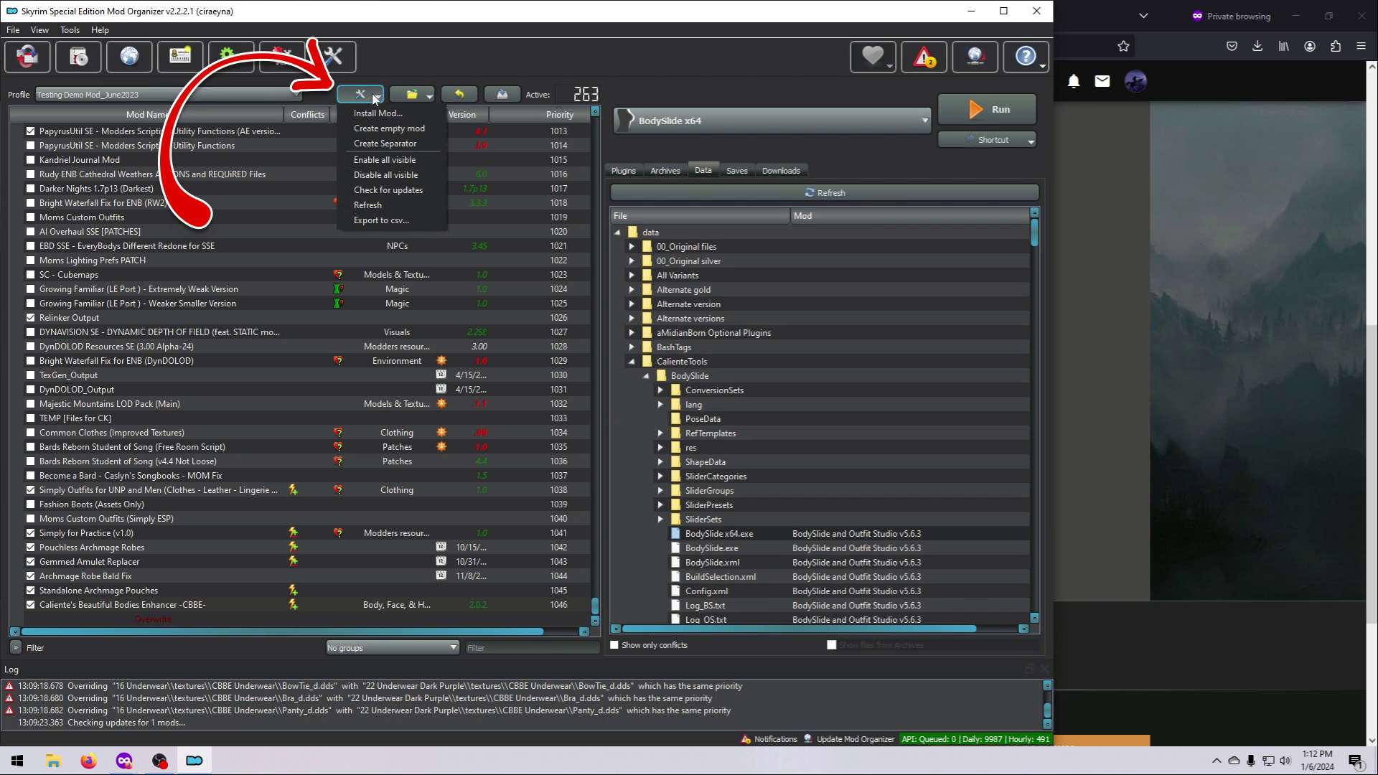
pyautogui.click(387, 129)
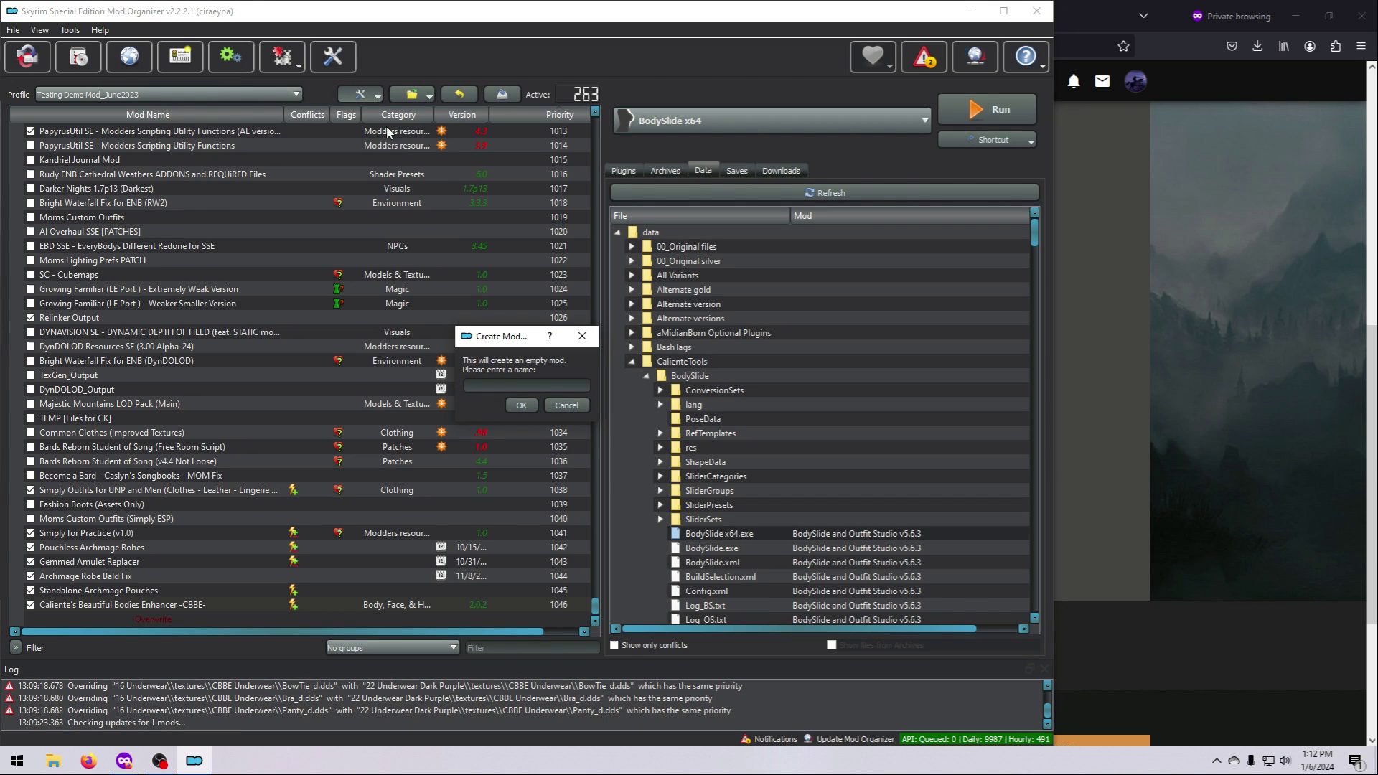
pyautogui.write('BodySlide Output')
pyautogui.click(513, 406)
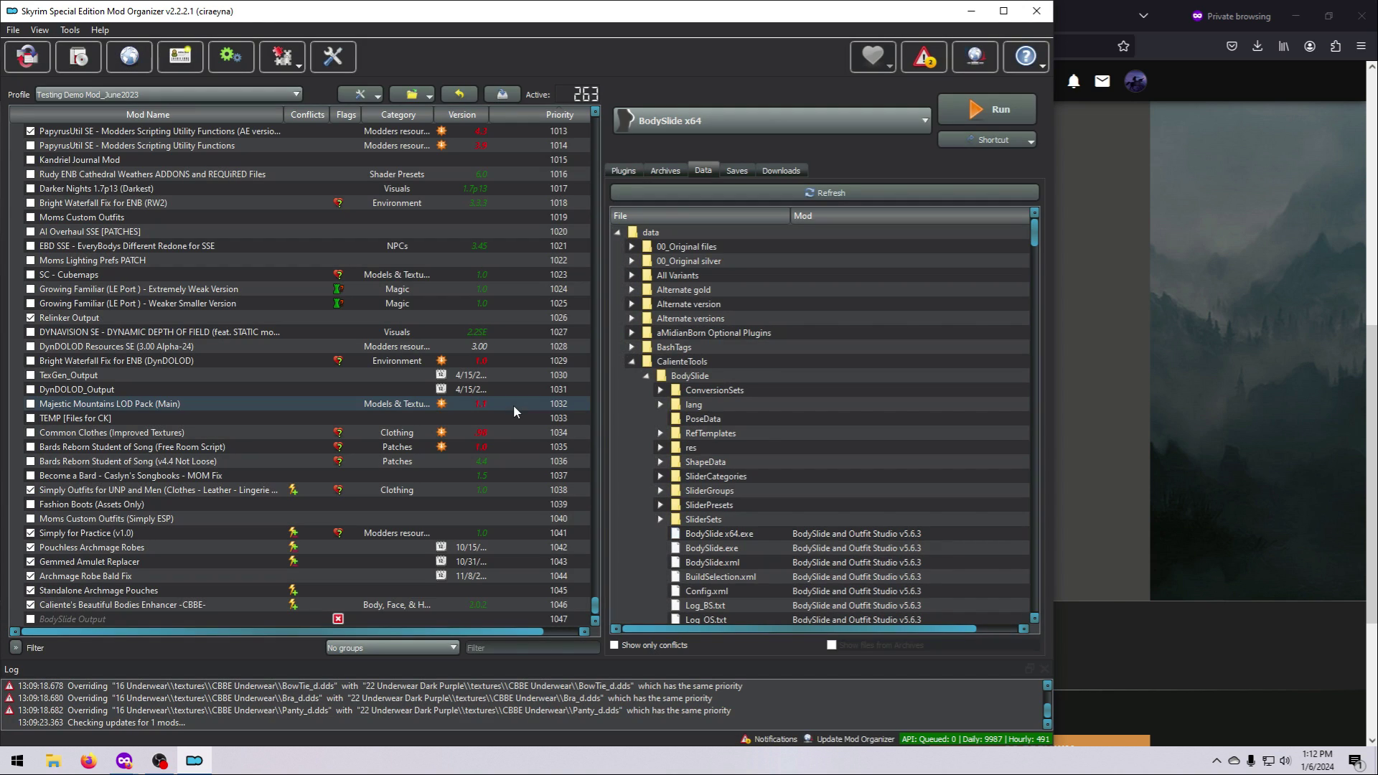
pyautogui.scroll(-1, 580, 595)
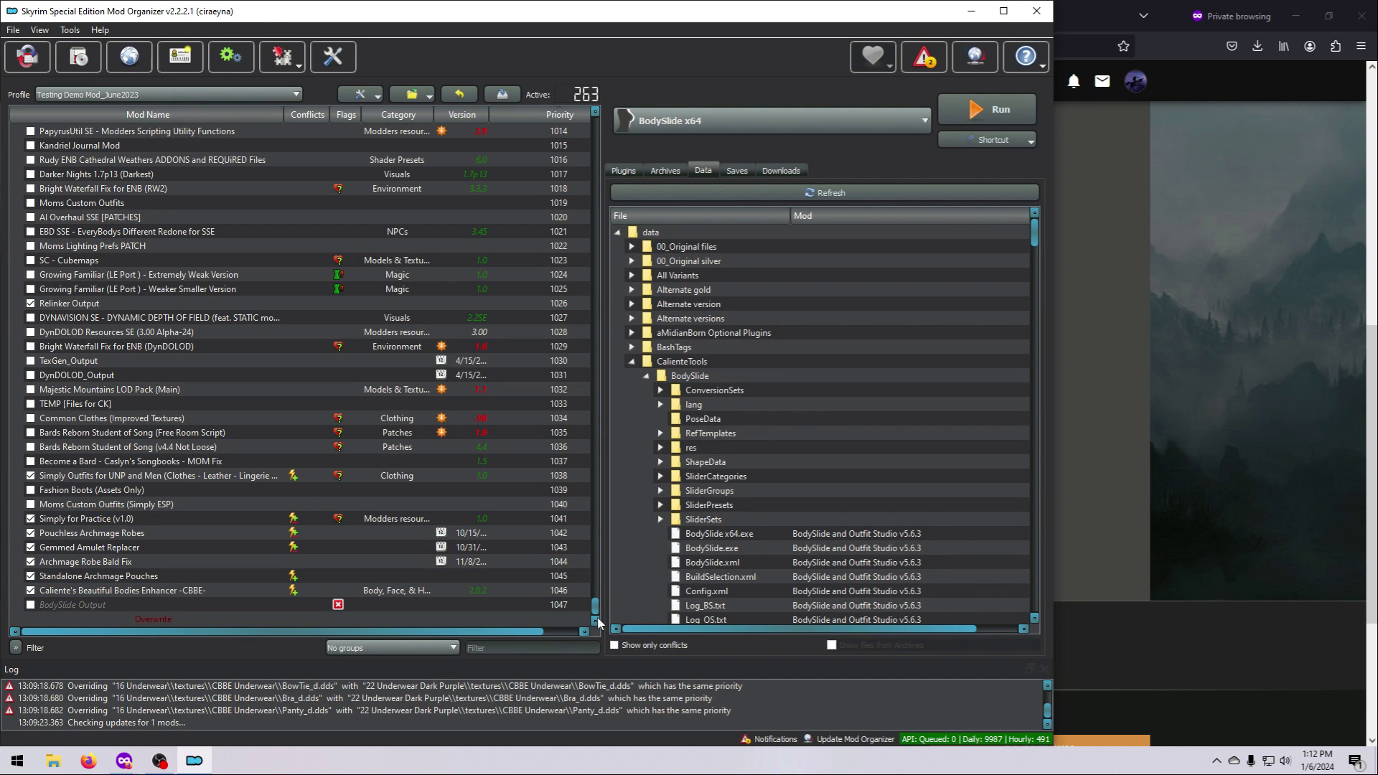
pyautogui.click(121, 604)
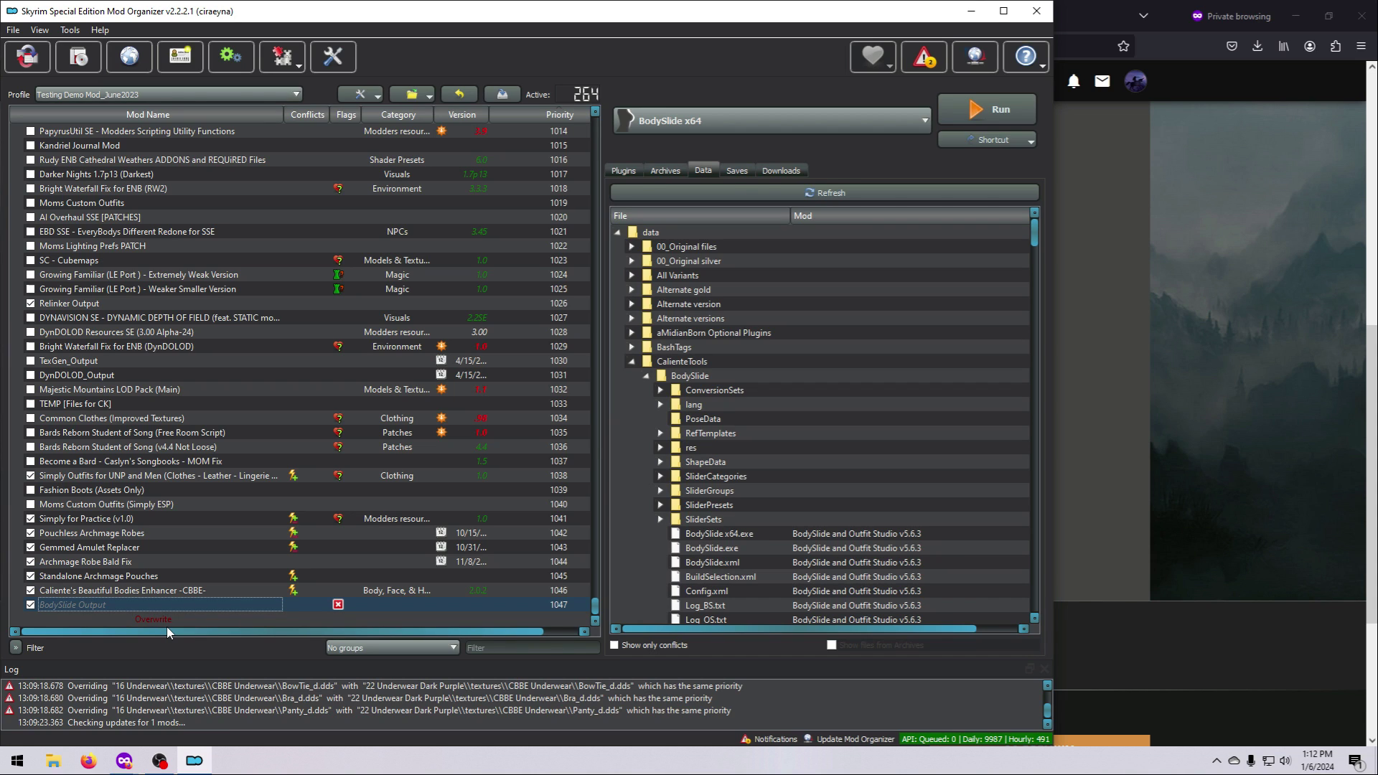
# Make BodySlide x64 create its files in the BodySlide Output mod instead of Overwrite
pyautogui.click(231, 58)
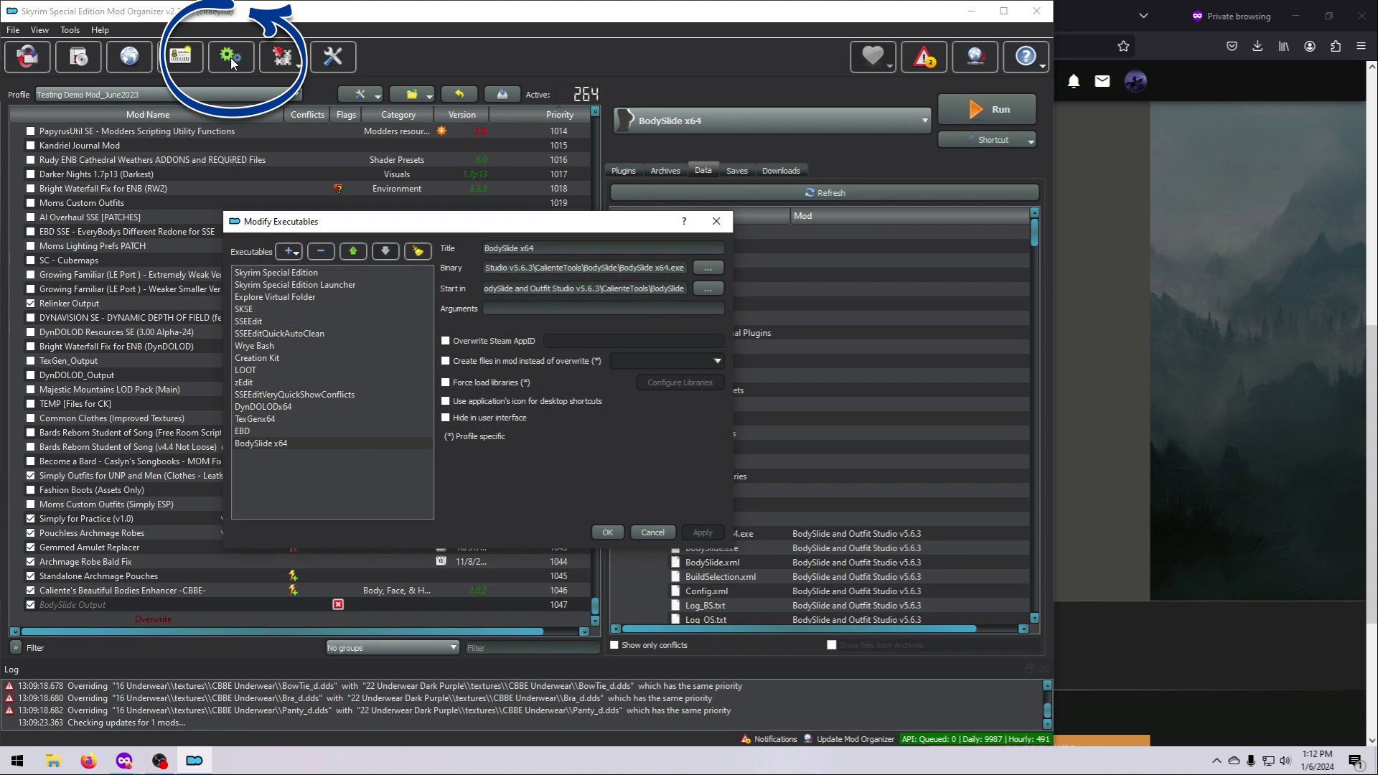
pyautogui.click(276, 445)
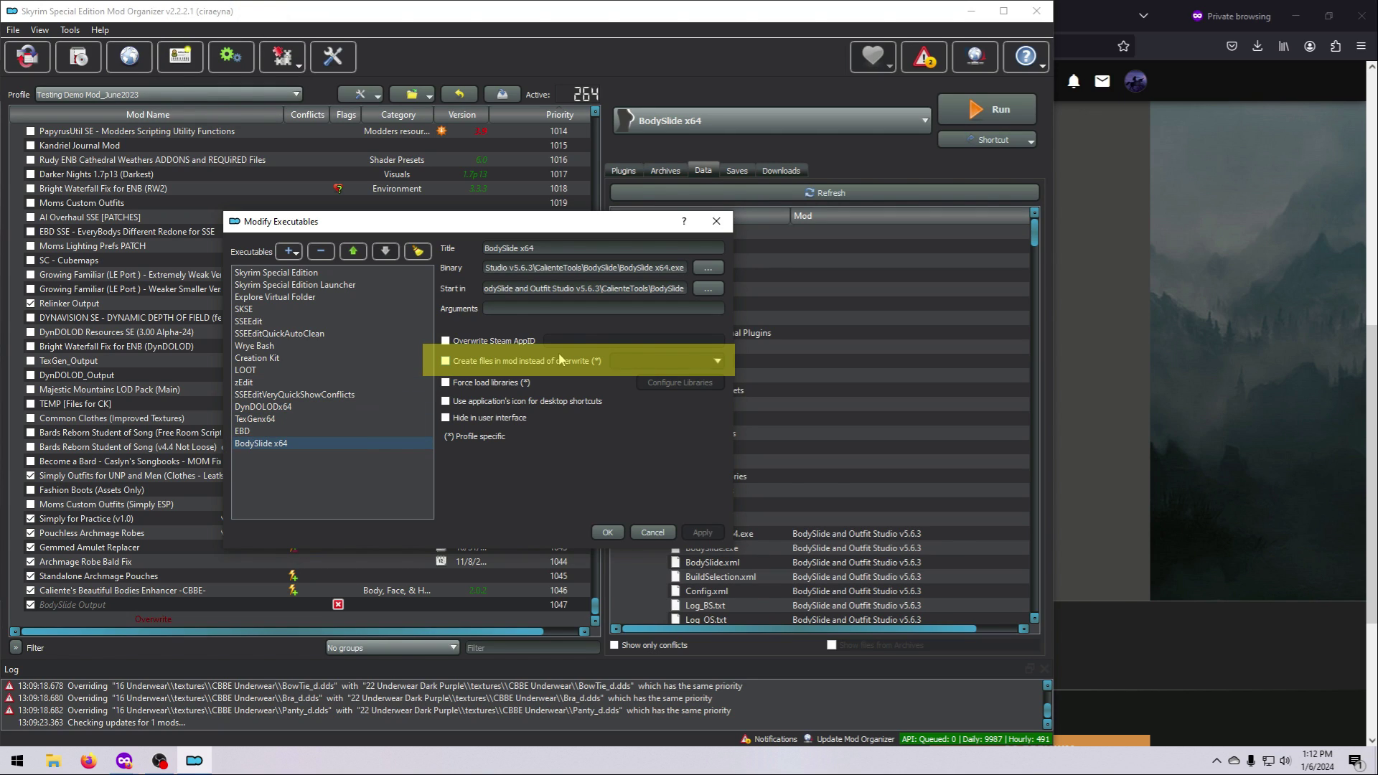
pyautogui.click(450, 361)
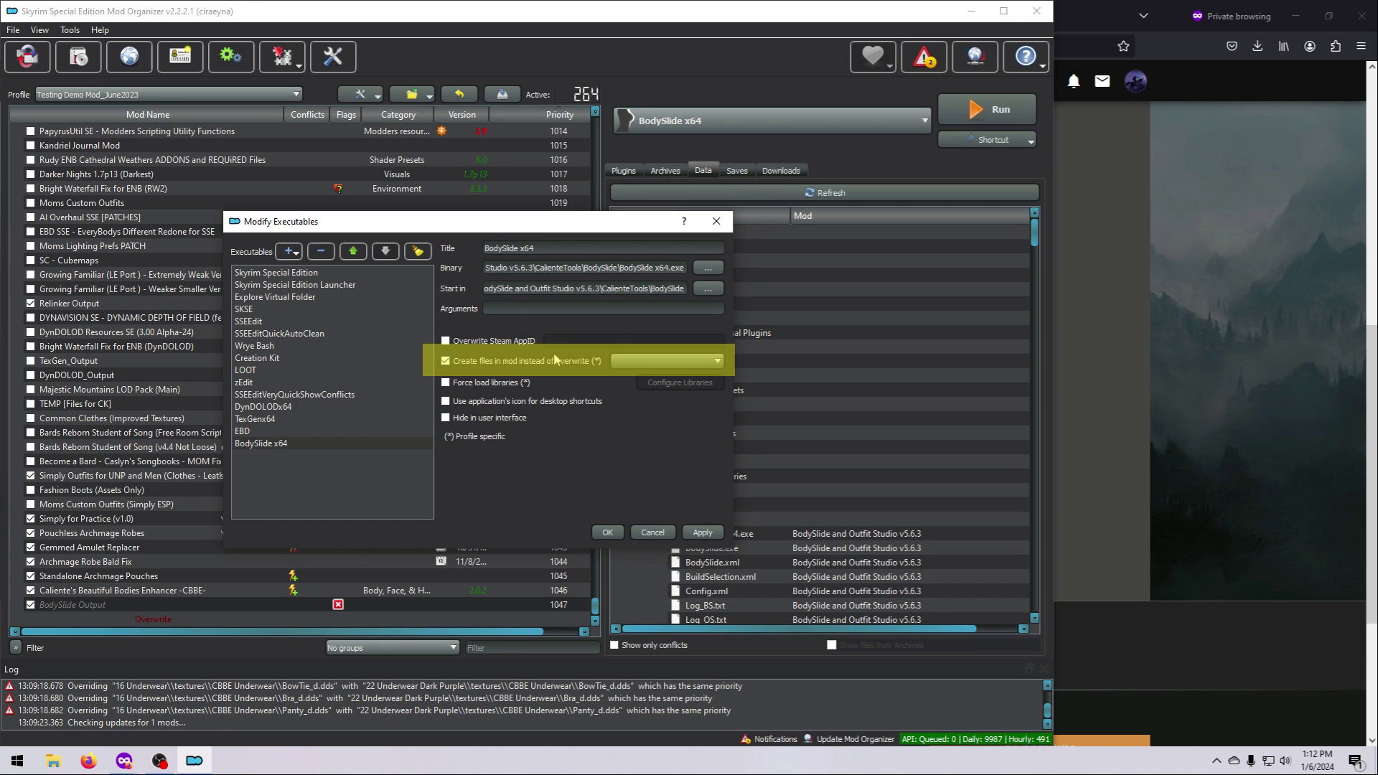
pyautogui.click(713, 362)
pyautogui.scroll(-2, 697, 401)
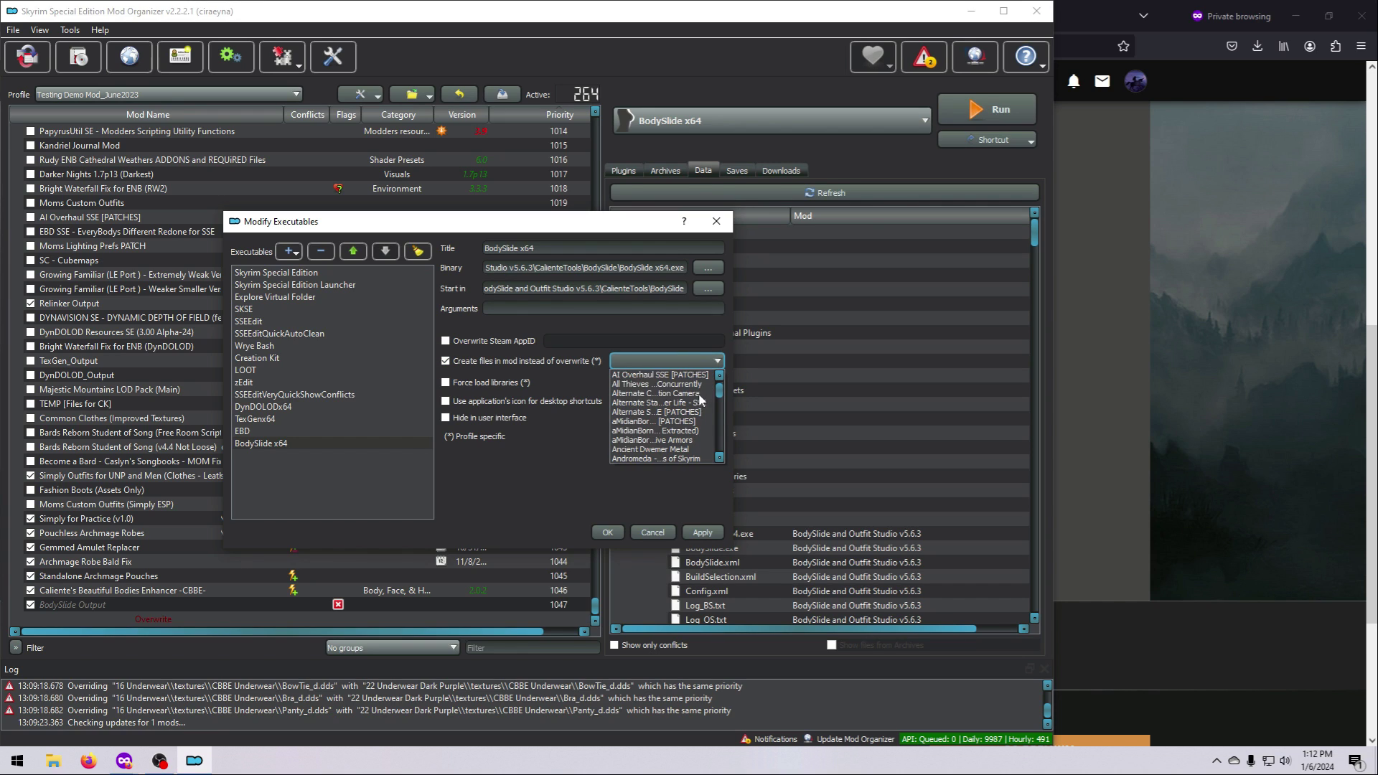
pyautogui.scroll(-5, 697, 404)
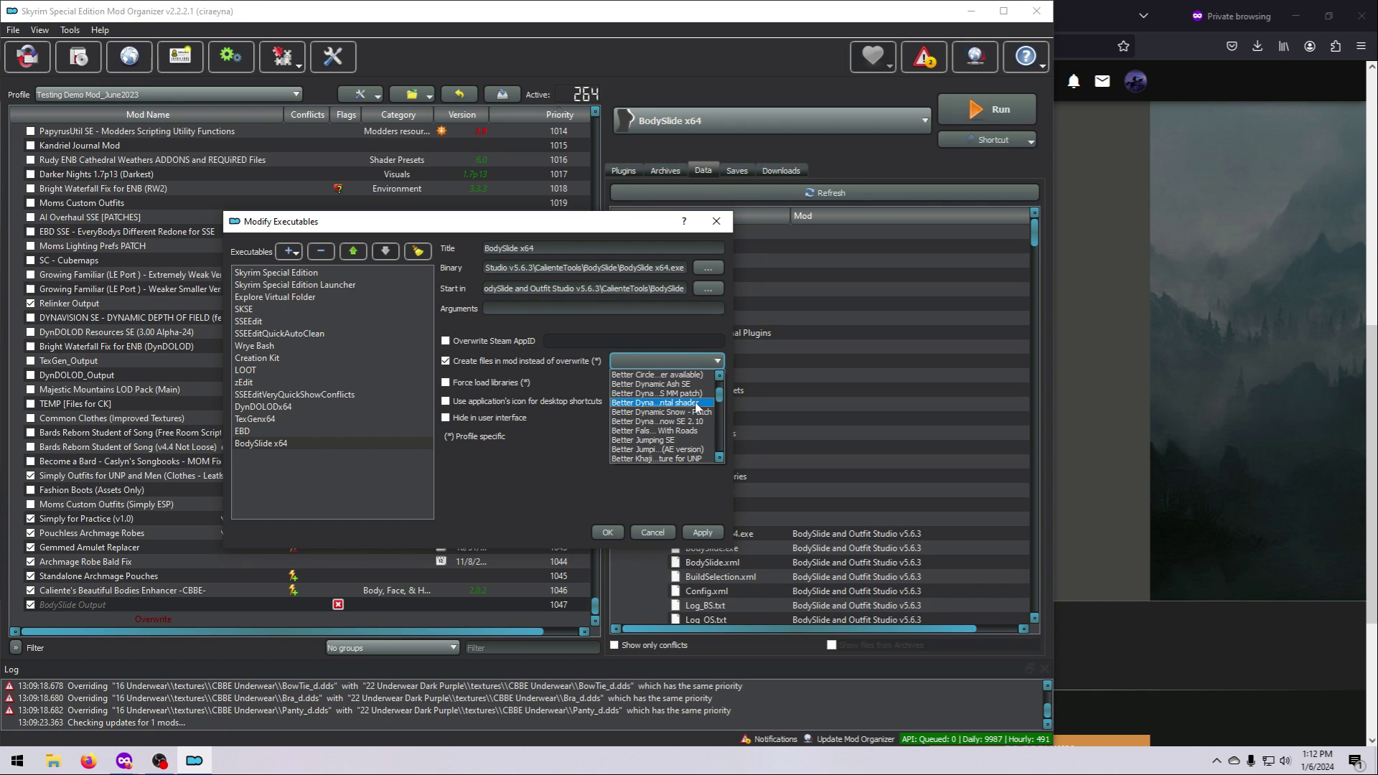
pyautogui.scroll(-3, 695, 415)
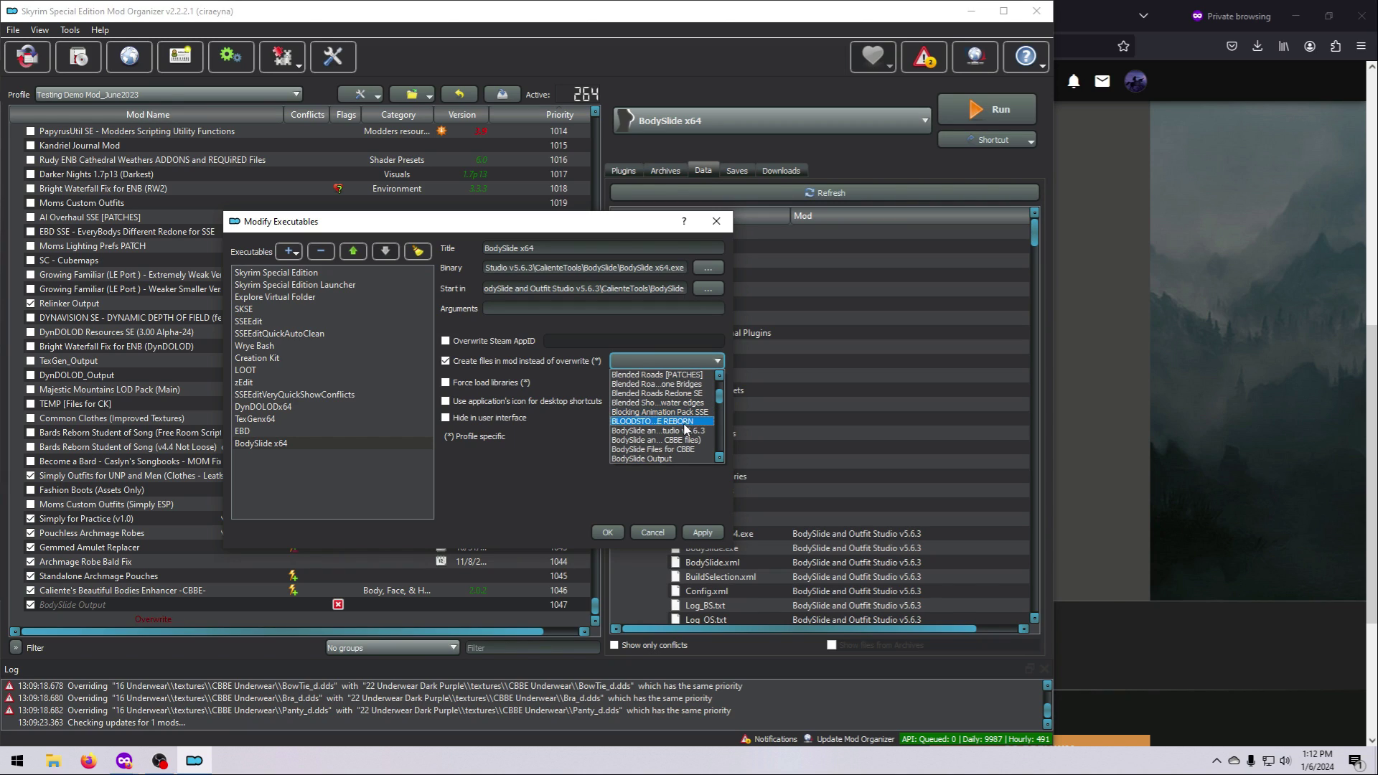
pyautogui.click(673, 457)
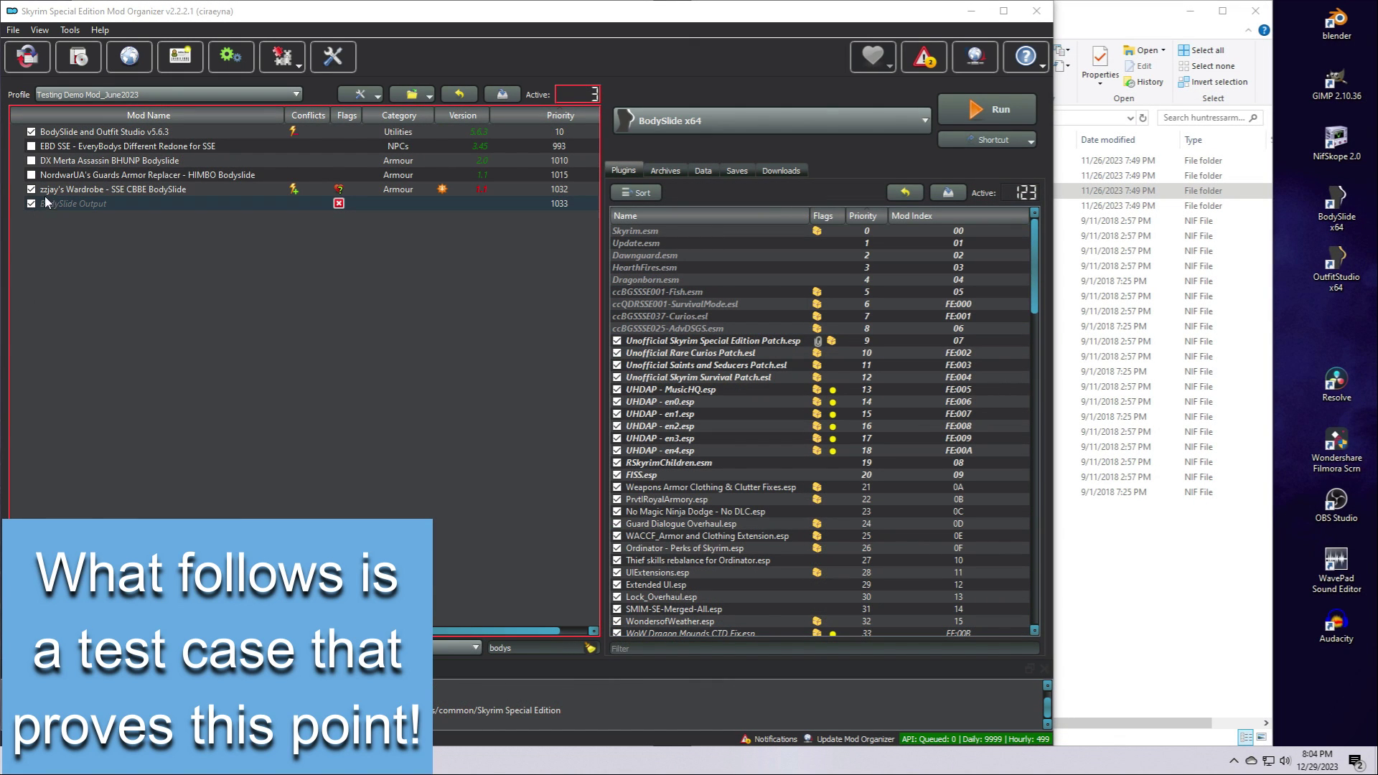
# Confirm the executable settings, launch BodySlide, and bring up the BodySlide Output and huntressarmor folders
pyautogui.click(228, 58)
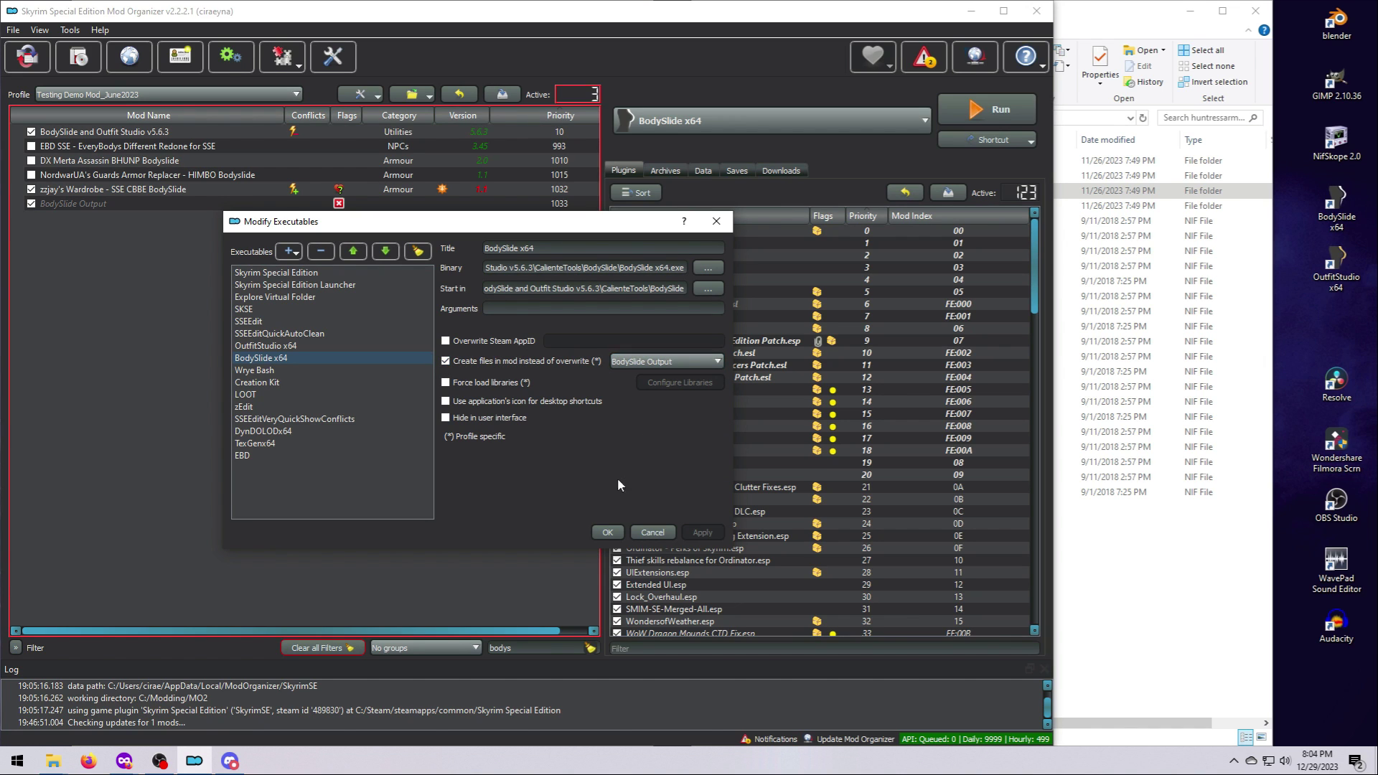
pyautogui.click(608, 531)
pyautogui.click(968, 112)
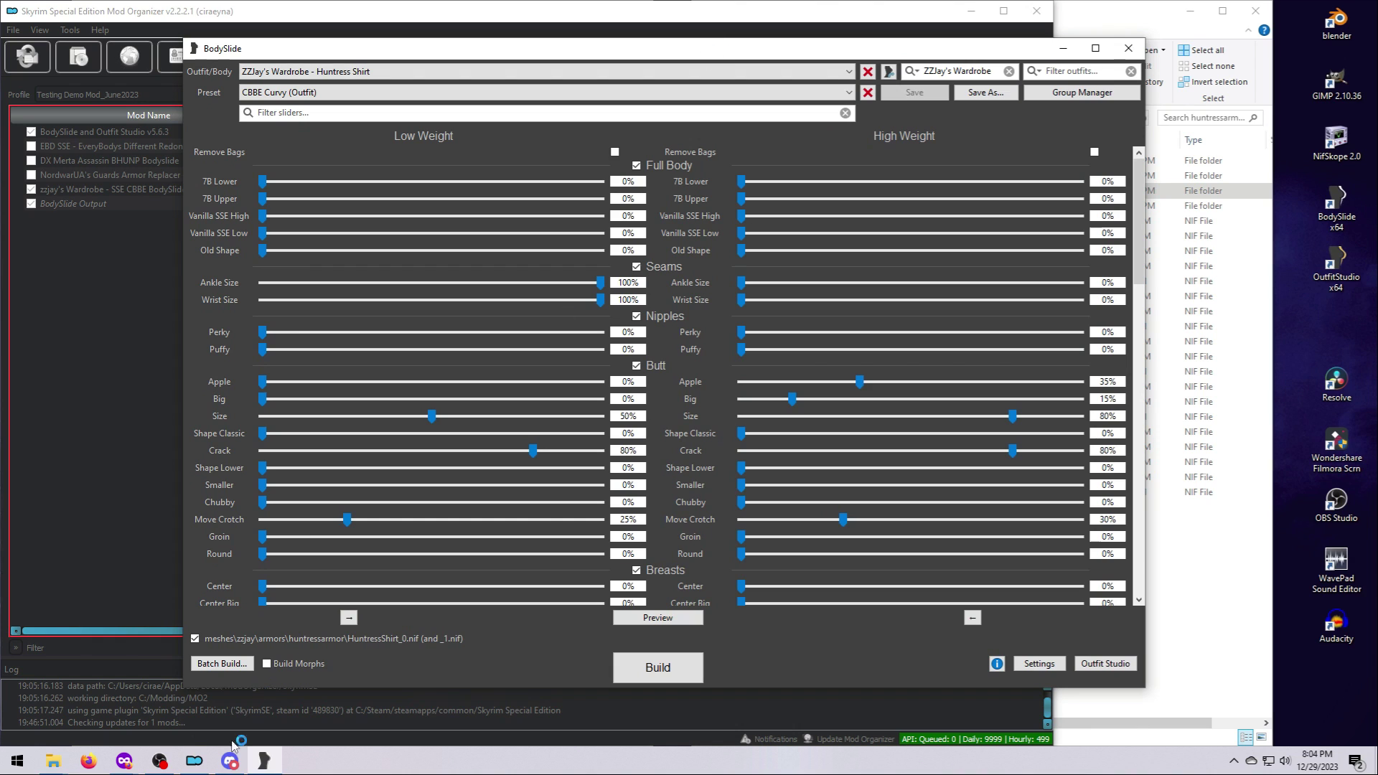
pyautogui.moveTo(61, 765)
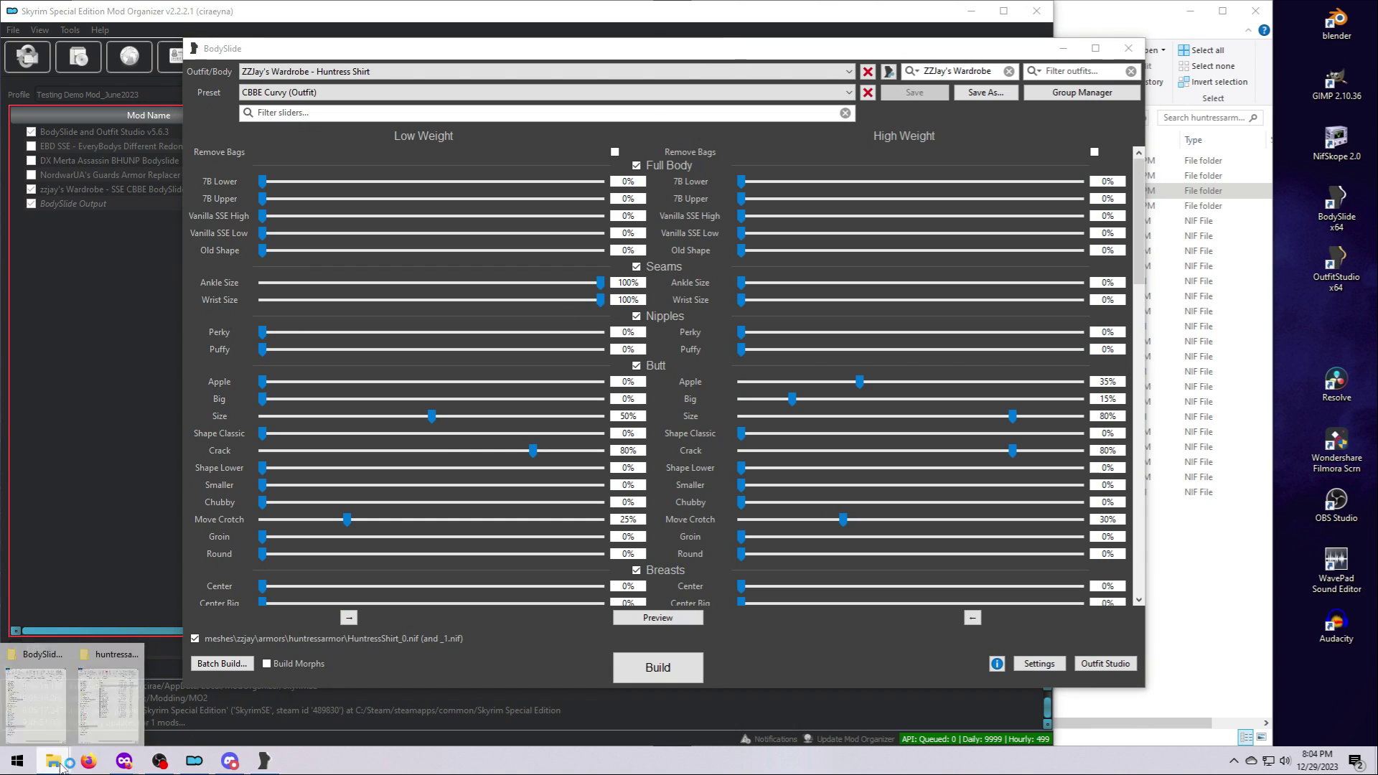
pyautogui.click(35, 693)
pyautogui.click(108, 692)
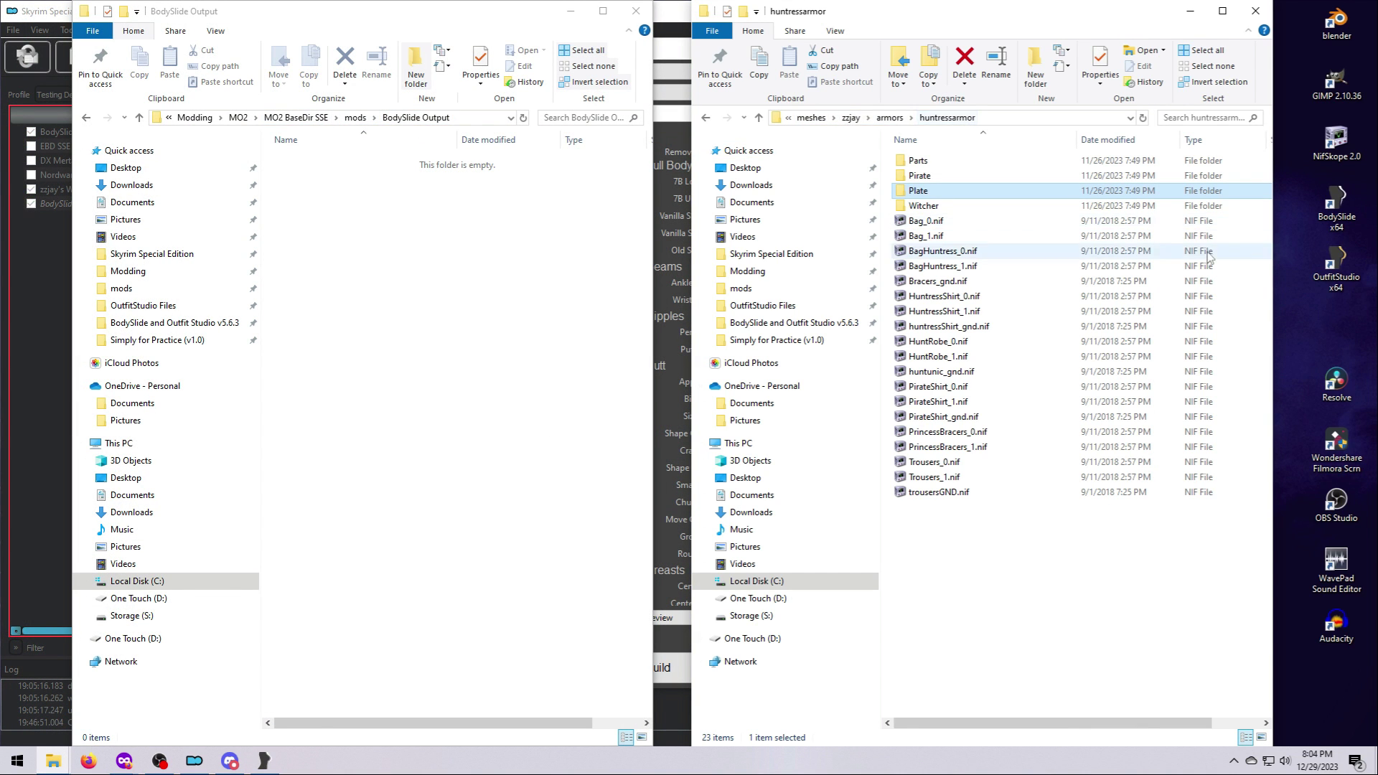
pyautogui.moveTo(1273, 295); pyautogui.dragTo(1355, 291)
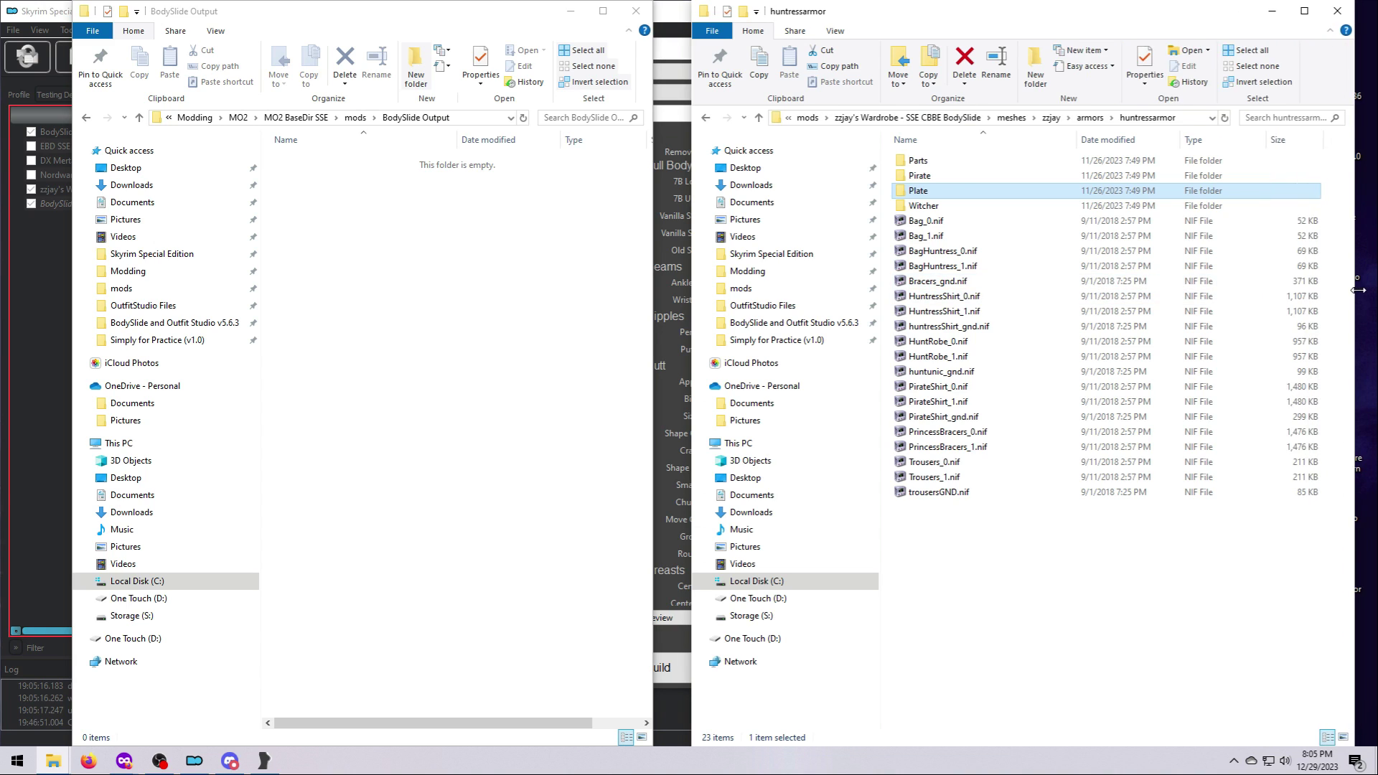
# Build the Huntress Shirt with the CBBE Curvy preset
pyautogui.click(673, 275)
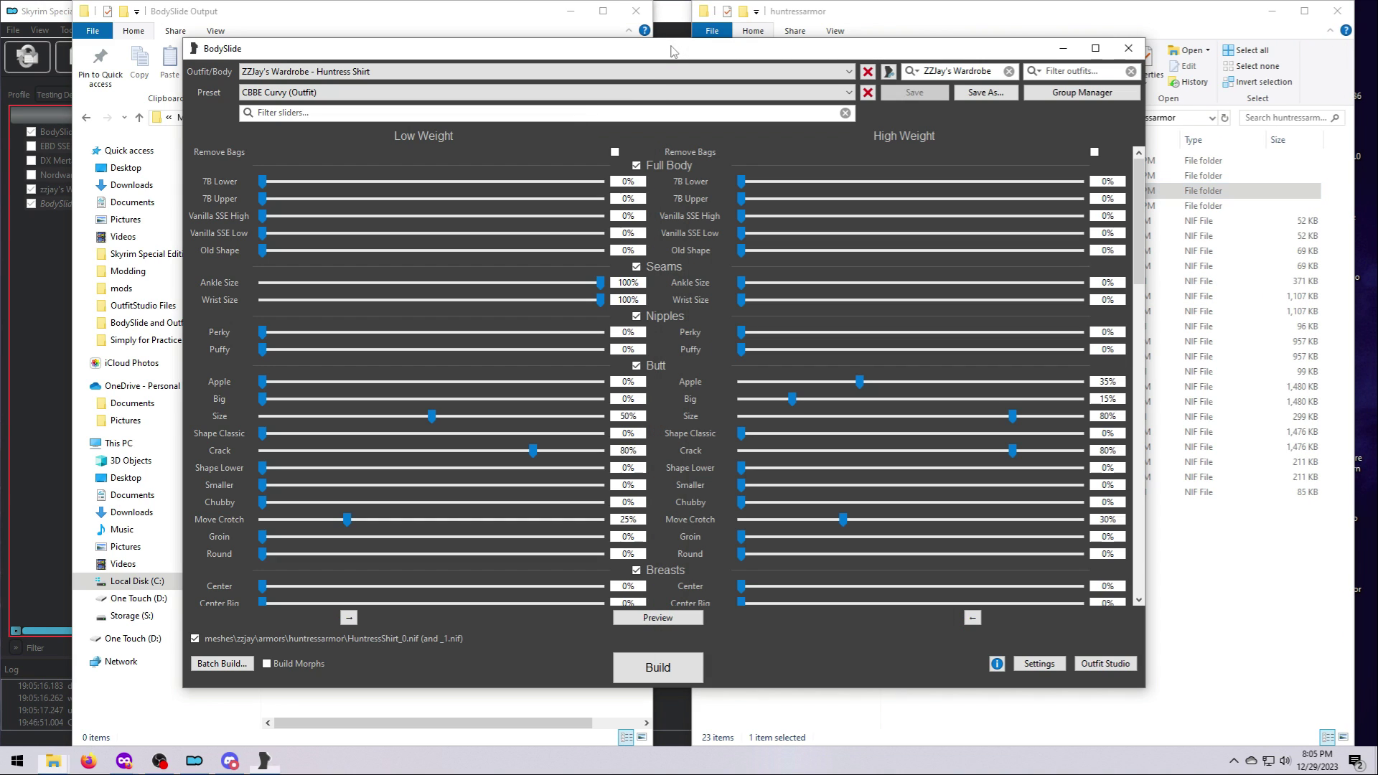
pyautogui.click(648, 679)
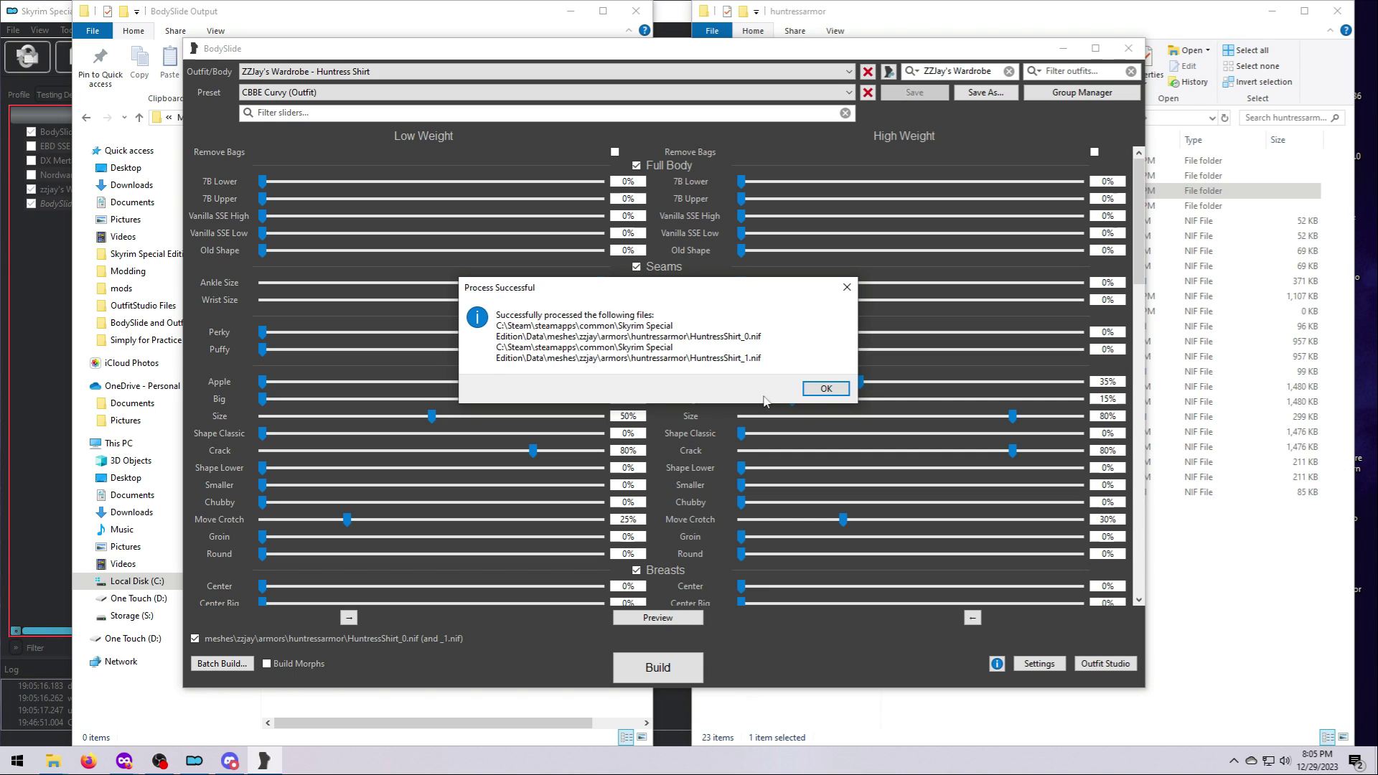
pyautogui.click(825, 388)
# Confirm BodySlide Output is still empty and locate the rebuilt HuntressShirt_0.nif in huntressarmor
pyautogui.hotkey('alt', 'Tab')
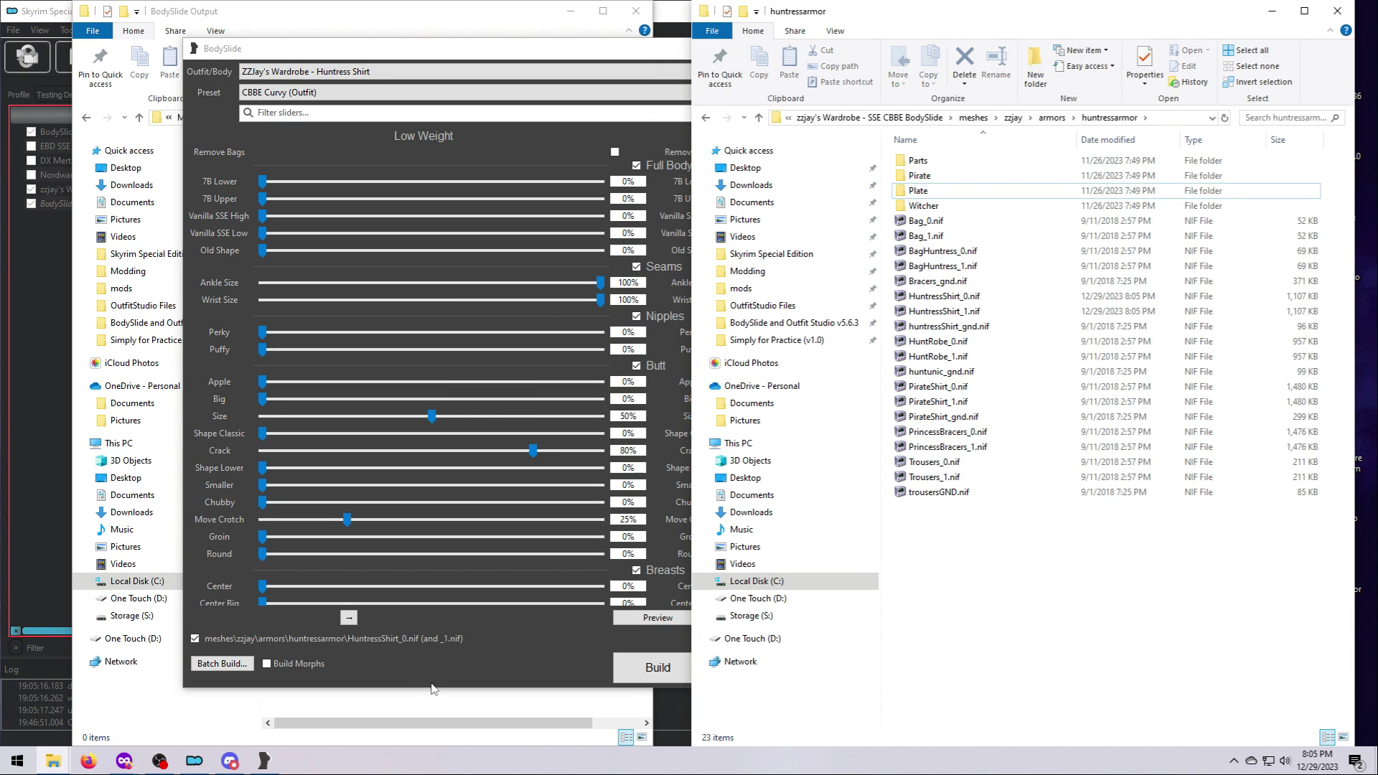
pyautogui.click(433, 690)
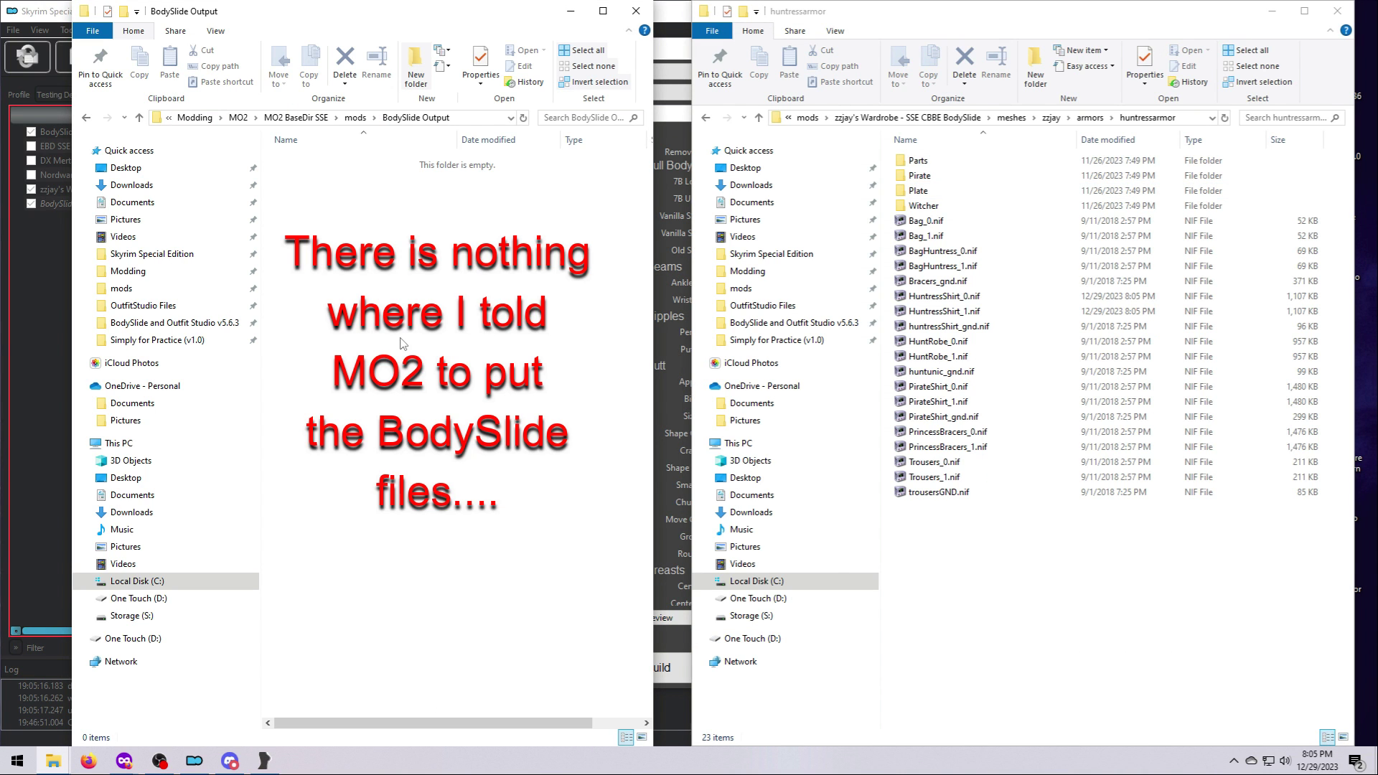
pyautogui.click(1085, 296)
pyautogui.keyDown('shift'); pyautogui.click(1085, 308); pyautogui.keyUp('shift')
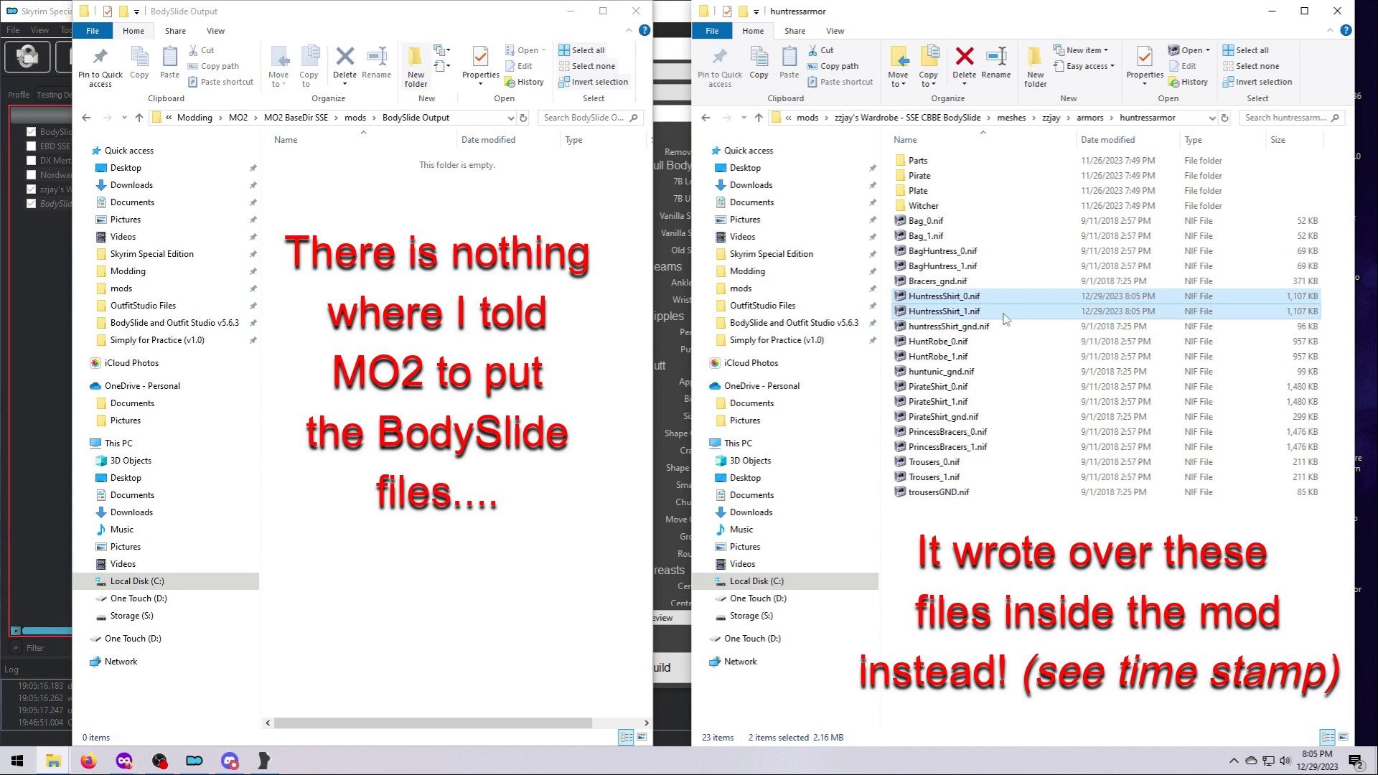
pyautogui.keyDown('ctrl'); pyautogui.click(987, 313); pyautogui.keyUp('ctrl')
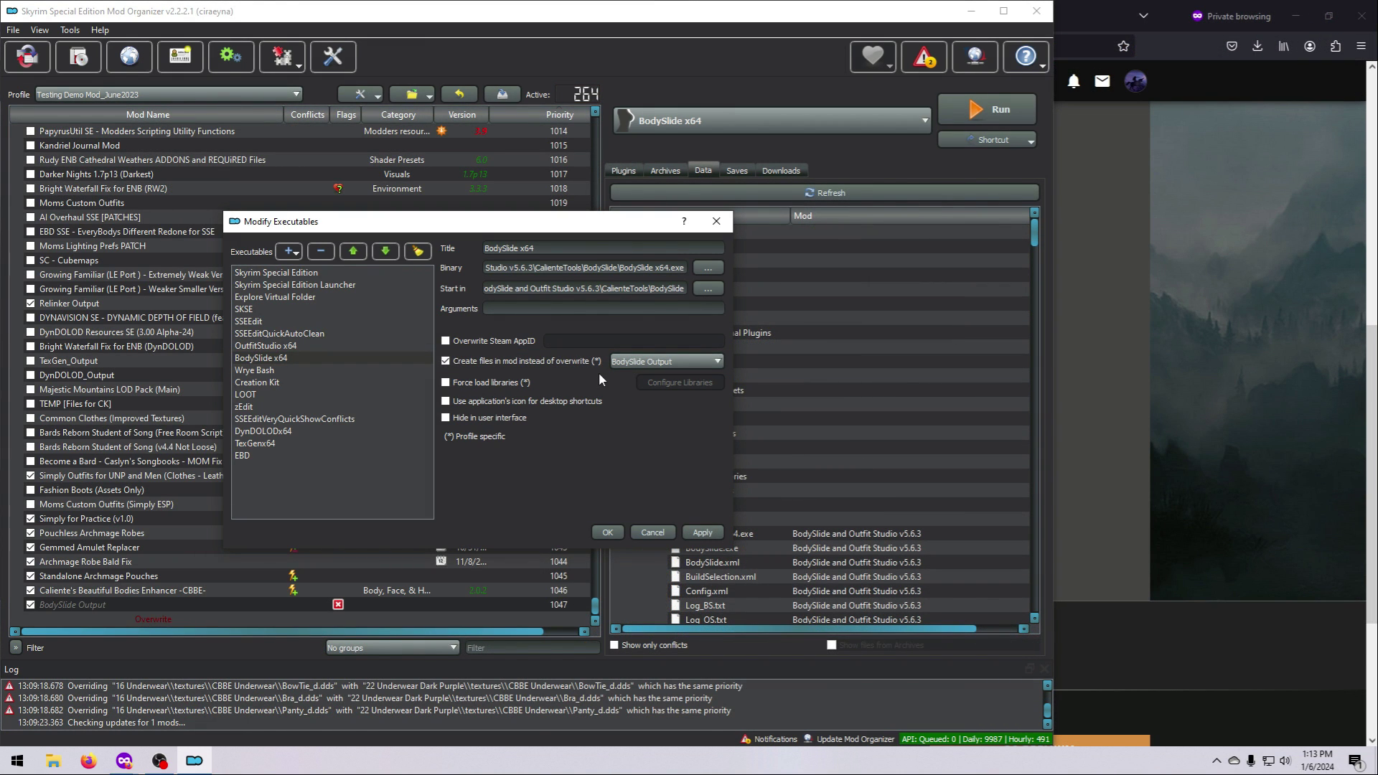
# Close Modify Executables, select BodySlide x64 to launch, and show the Plugins list
pyautogui.click(649, 532)
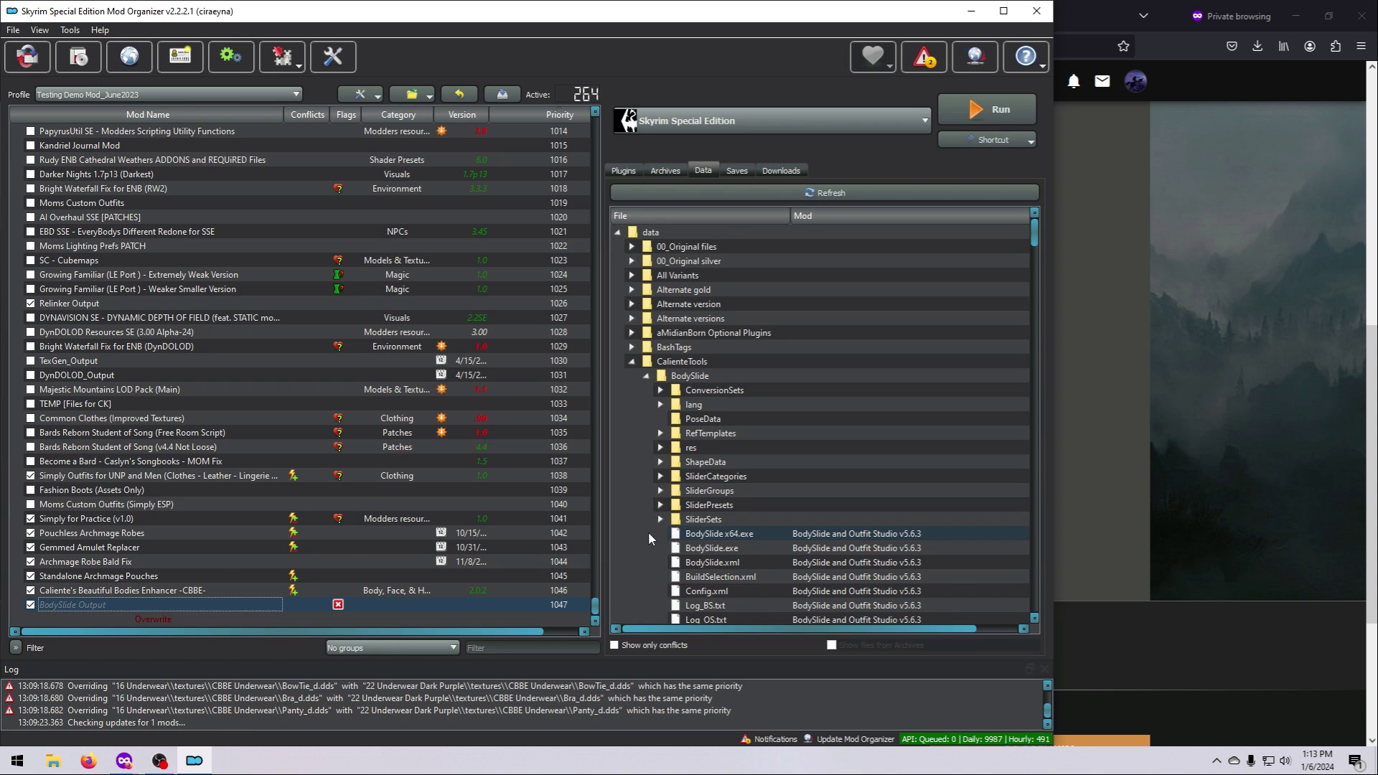
pyautogui.click(624, 170)
pyautogui.click(710, 121)
pyautogui.click(711, 328)
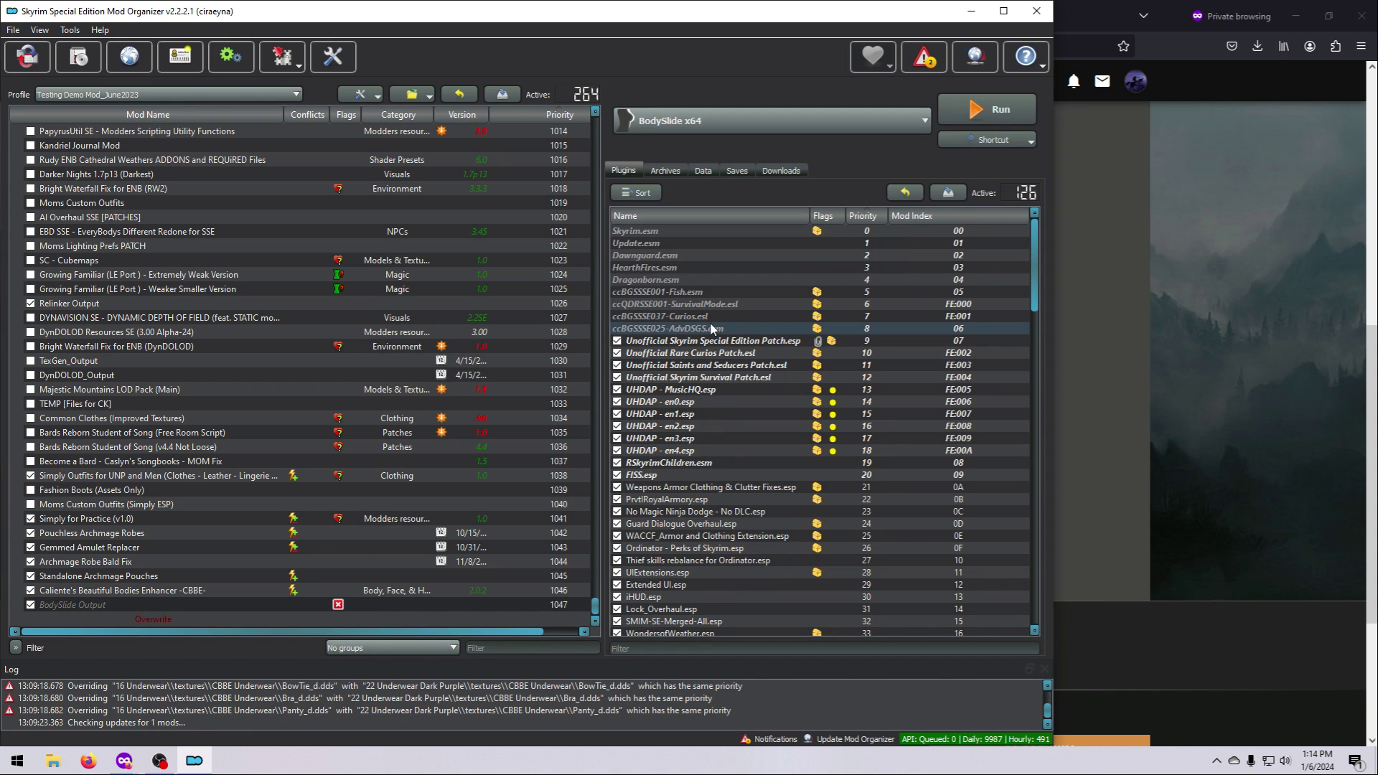
# Launch BodySlide from MO2 and browse for the Skyrim Special Edition data folder into Steam\steamapps
pyautogui.click(977, 109)
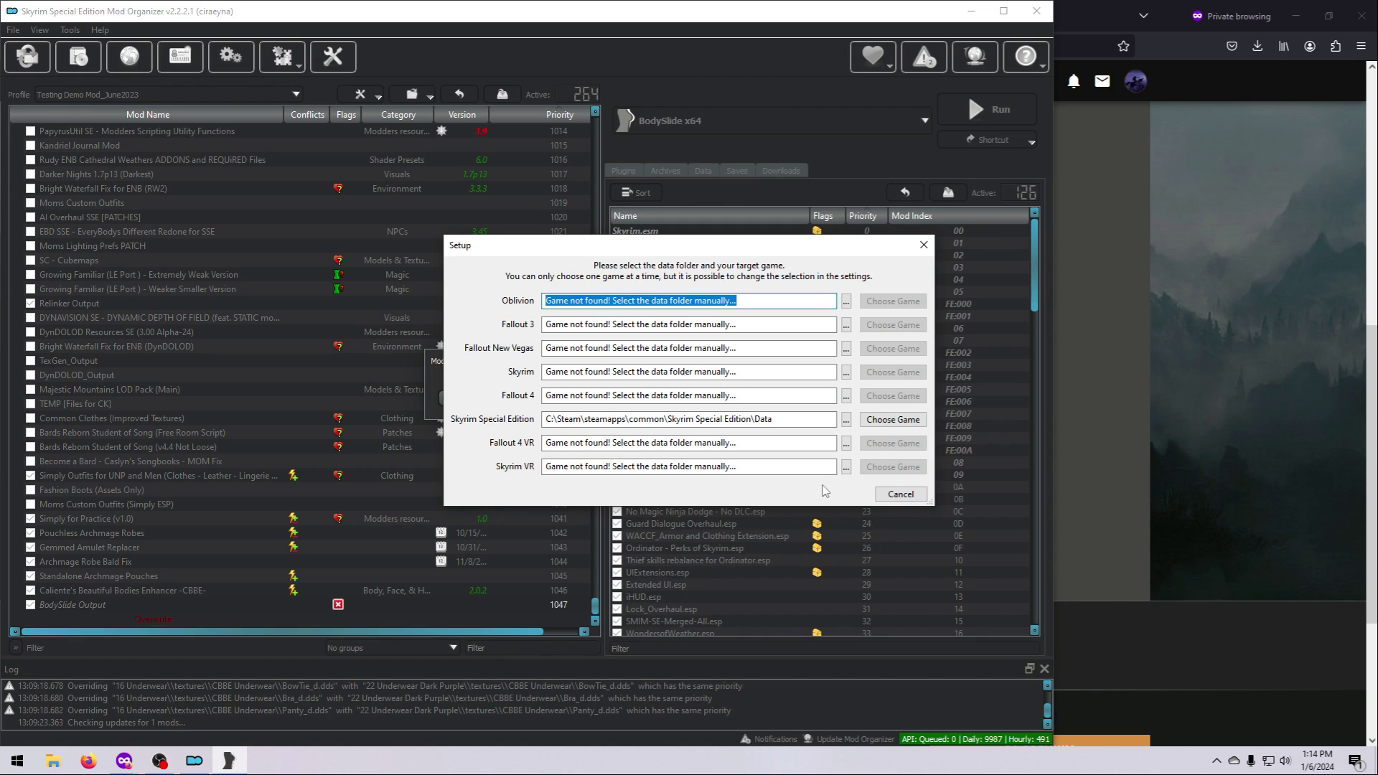
pyautogui.moveTo(778, 420); pyautogui.dragTo(524, 429)
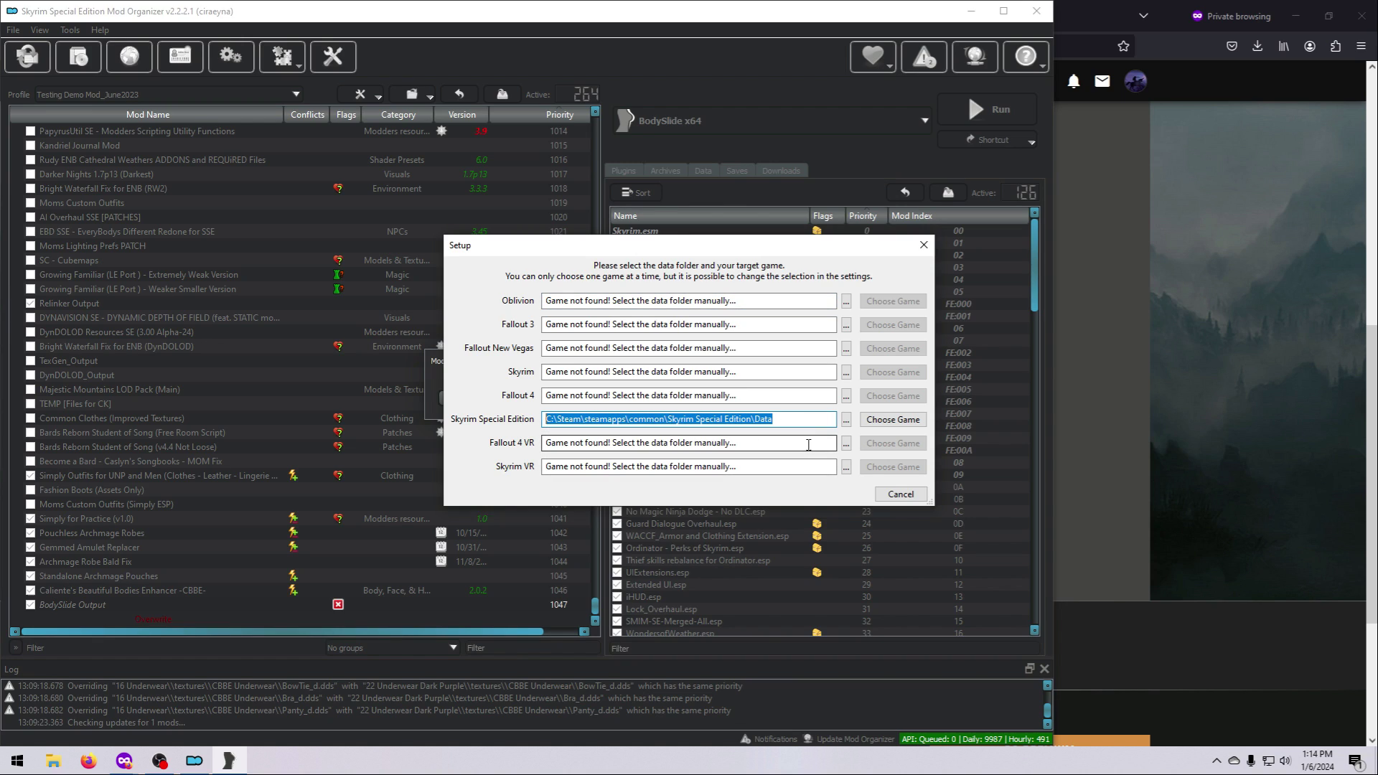
pyautogui.click(847, 427)
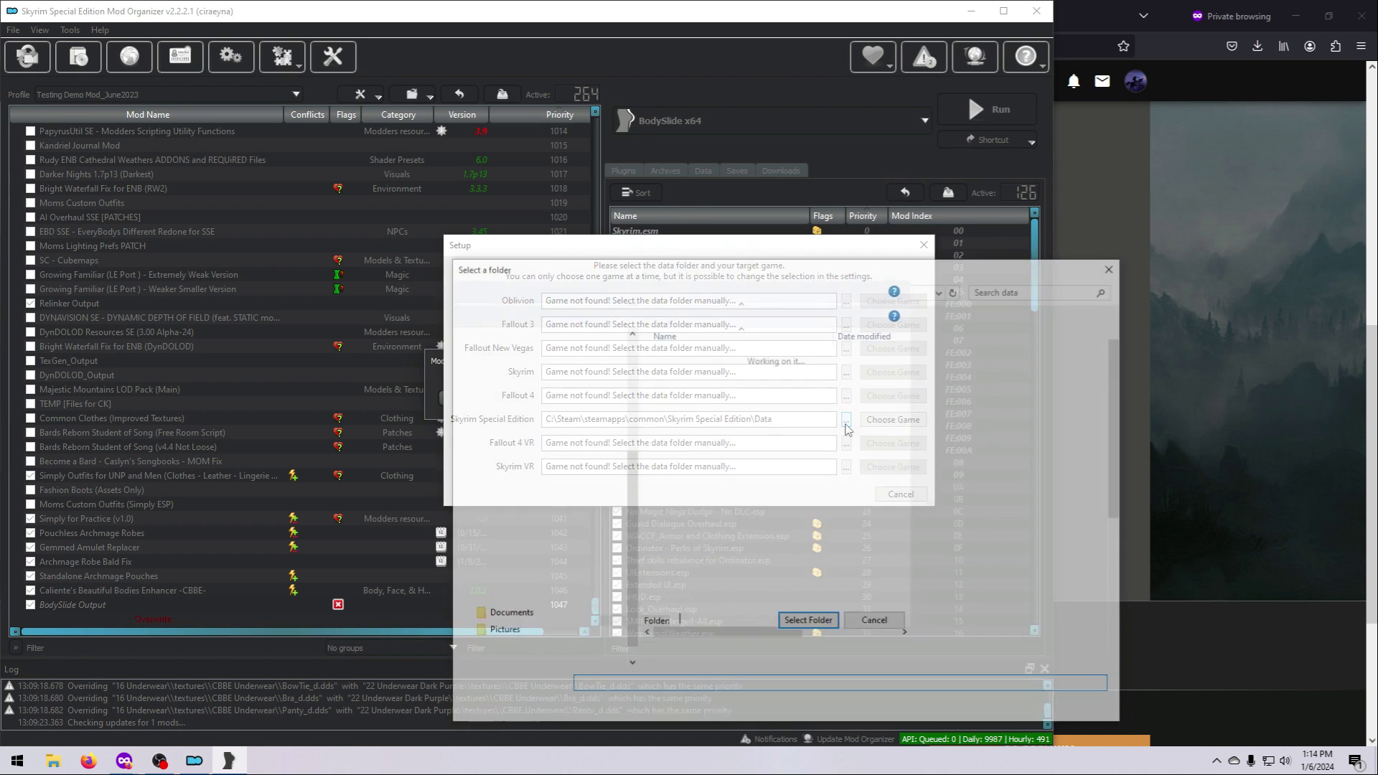
pyautogui.moveTo(798, 249); pyautogui.dragTo(681, 169)
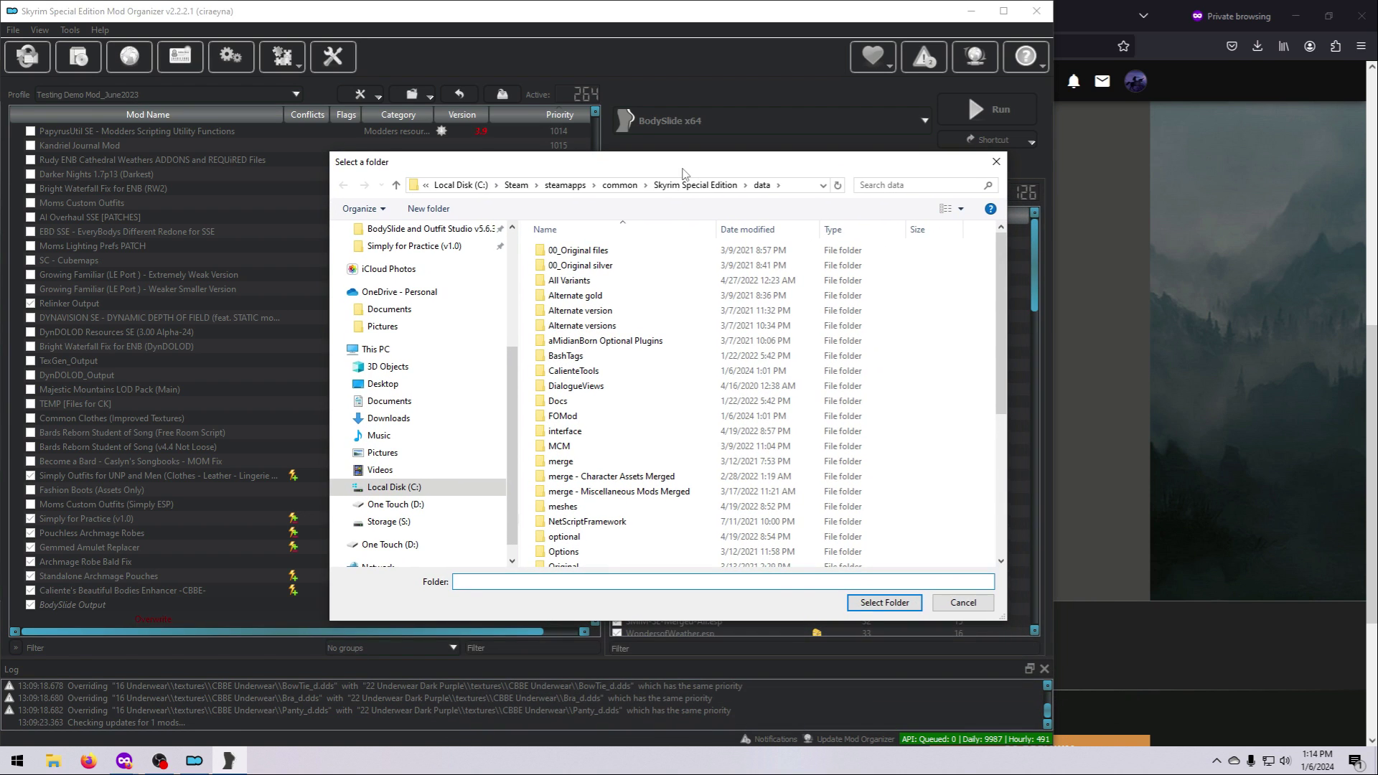
pyautogui.click(517, 187)
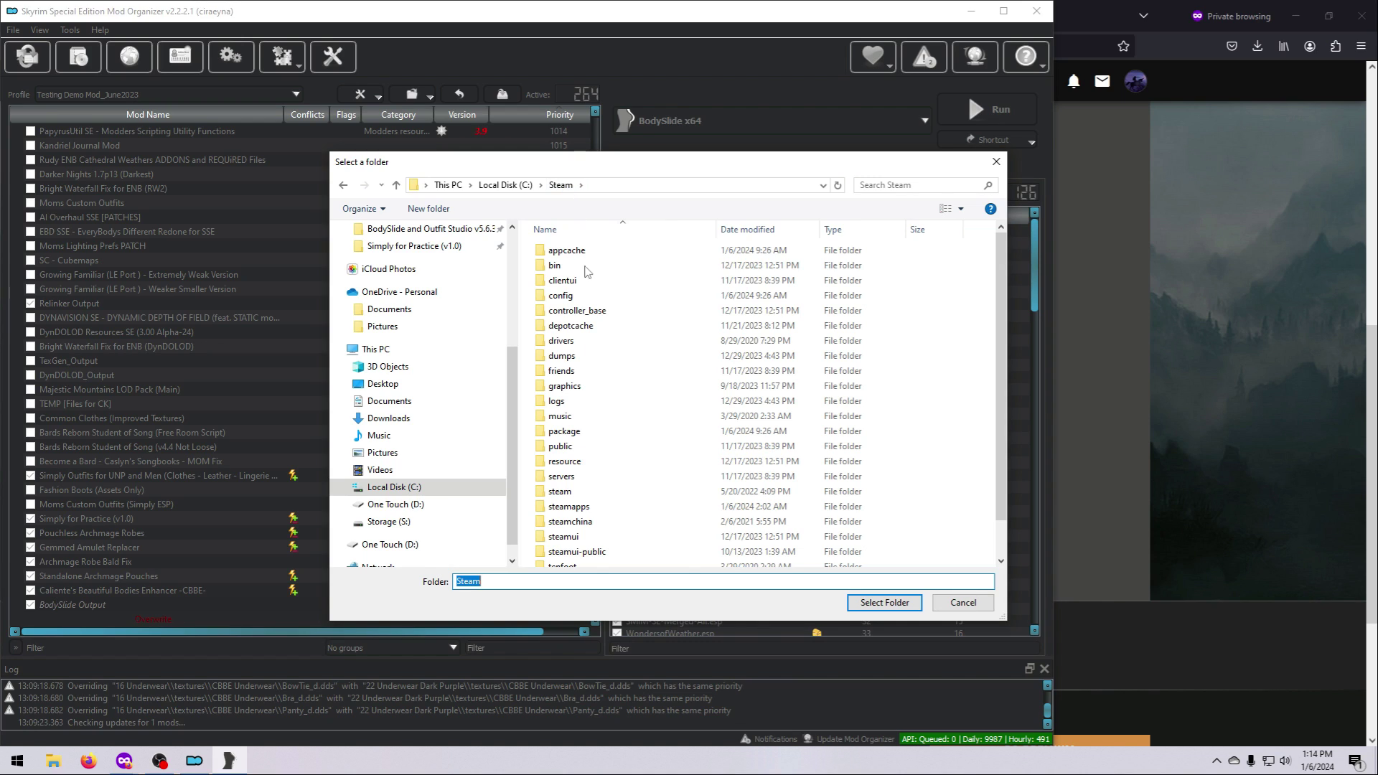
pyautogui.click(583, 507)
pyautogui.doubleClick(583, 507)
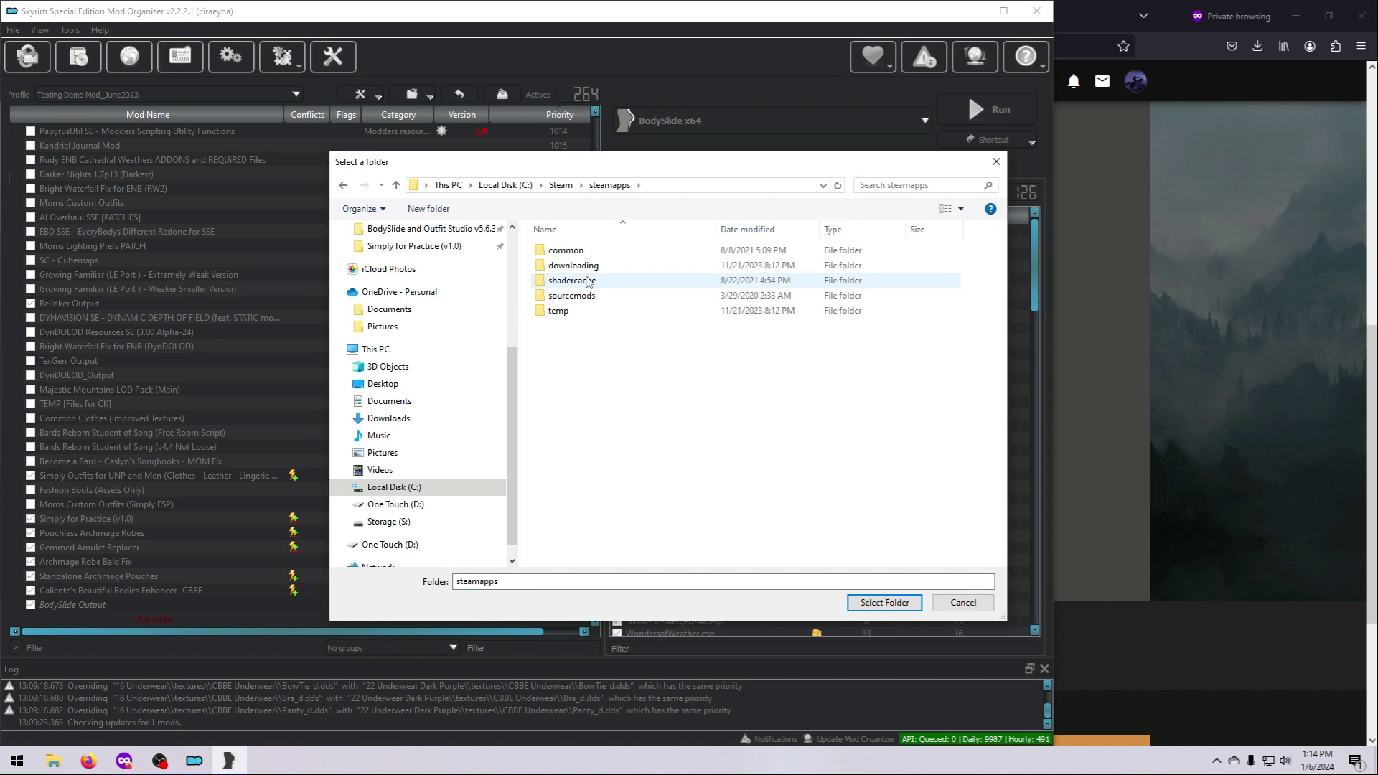
# Set C:\Steam\steamapps\common\Skyrim Special Edition\data as the data folder and choose the game
pyautogui.doubleClick(578, 253)
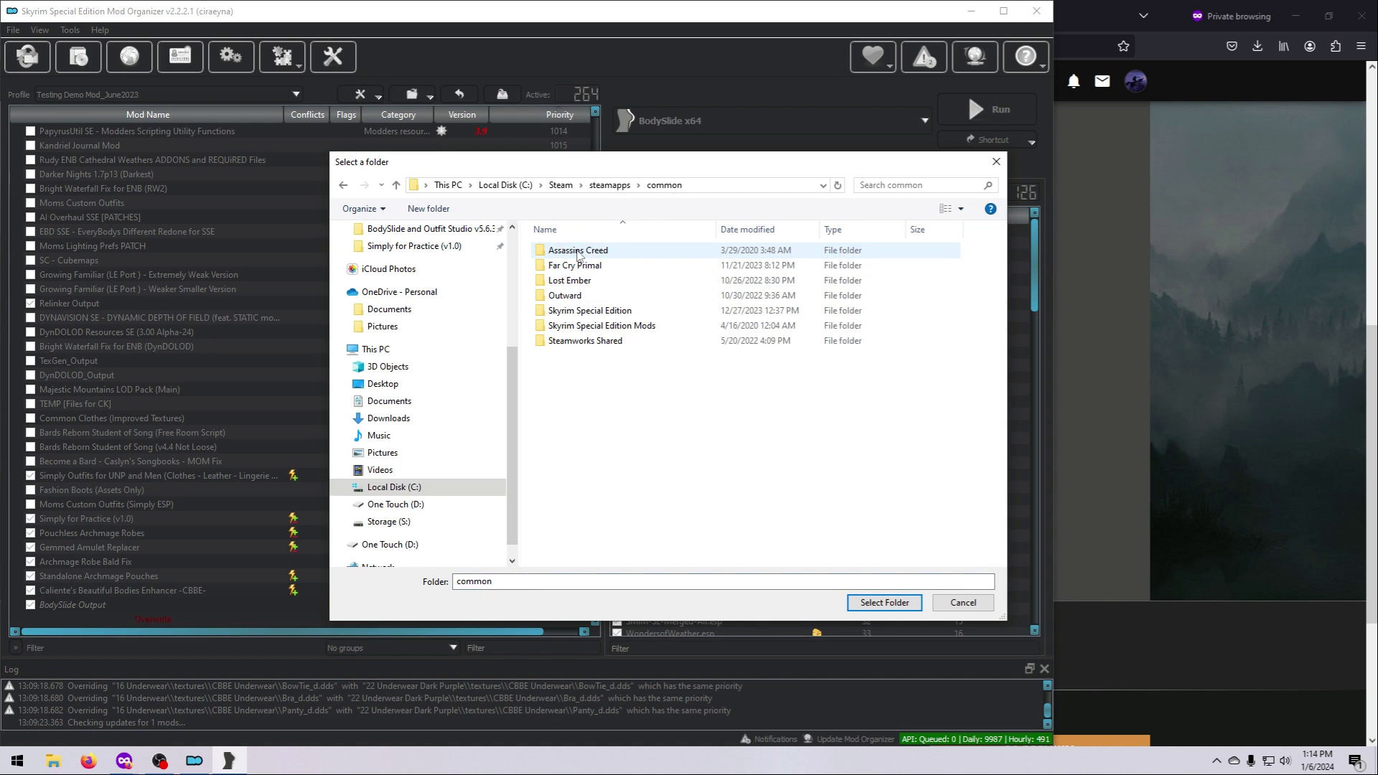
pyautogui.doubleClick(592, 311)
pyautogui.doubleClick(560, 265)
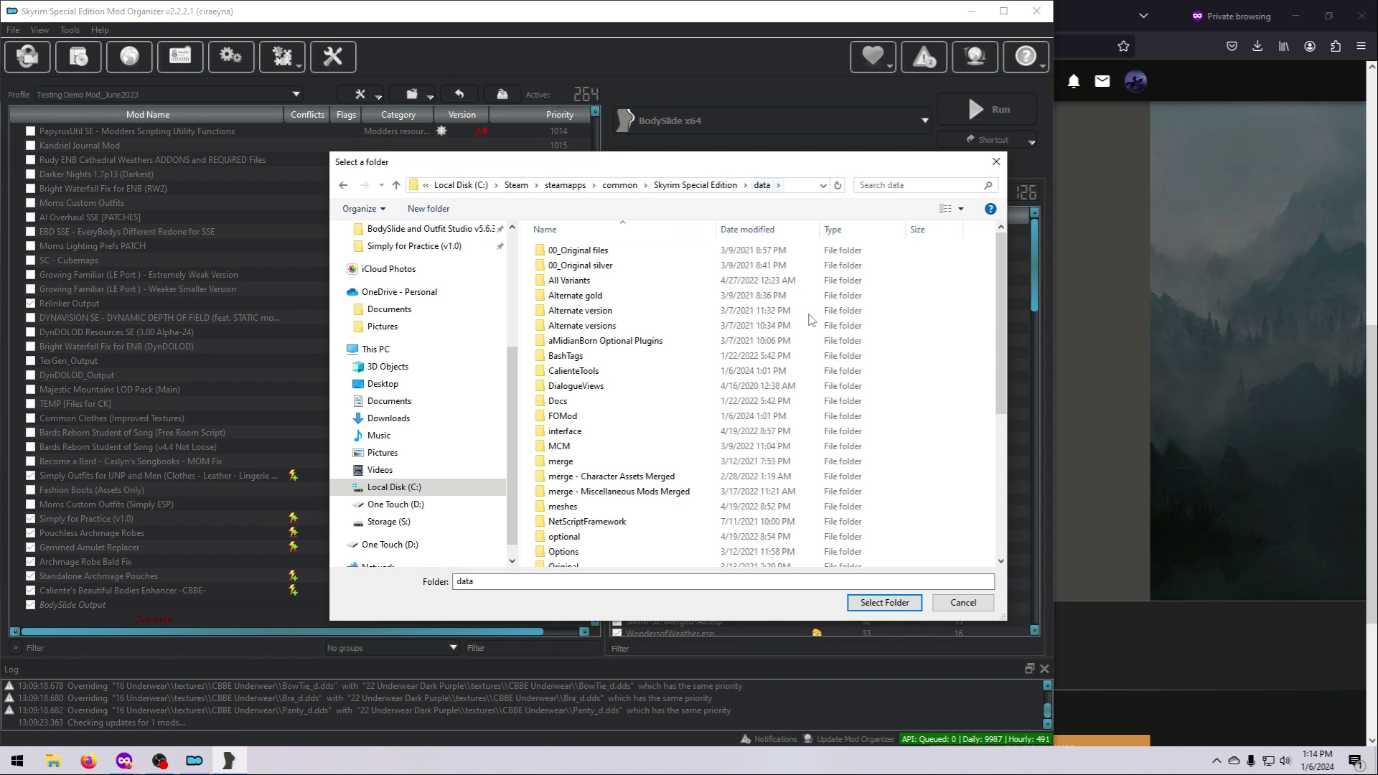
pyautogui.click(885, 603)
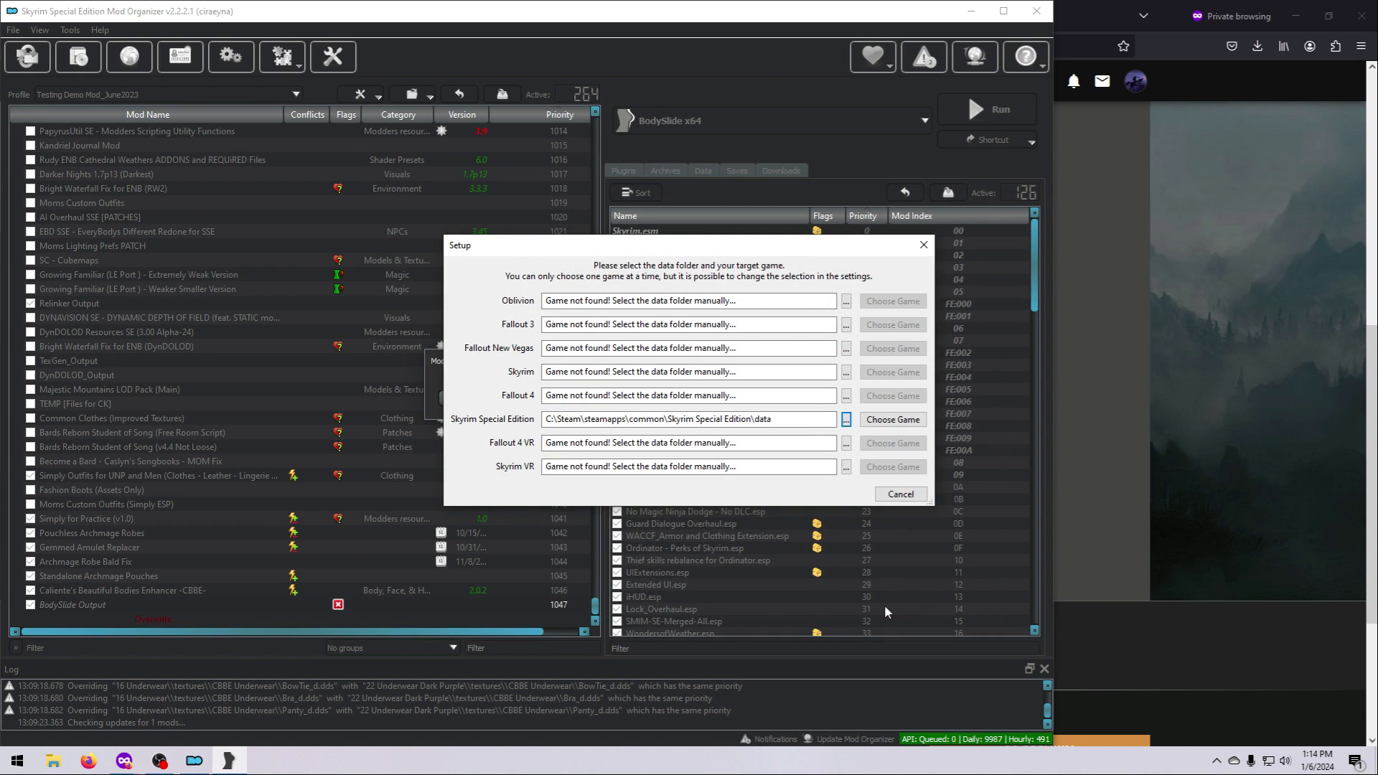
pyautogui.moveTo(774, 419); pyautogui.dragTo(751, 419)
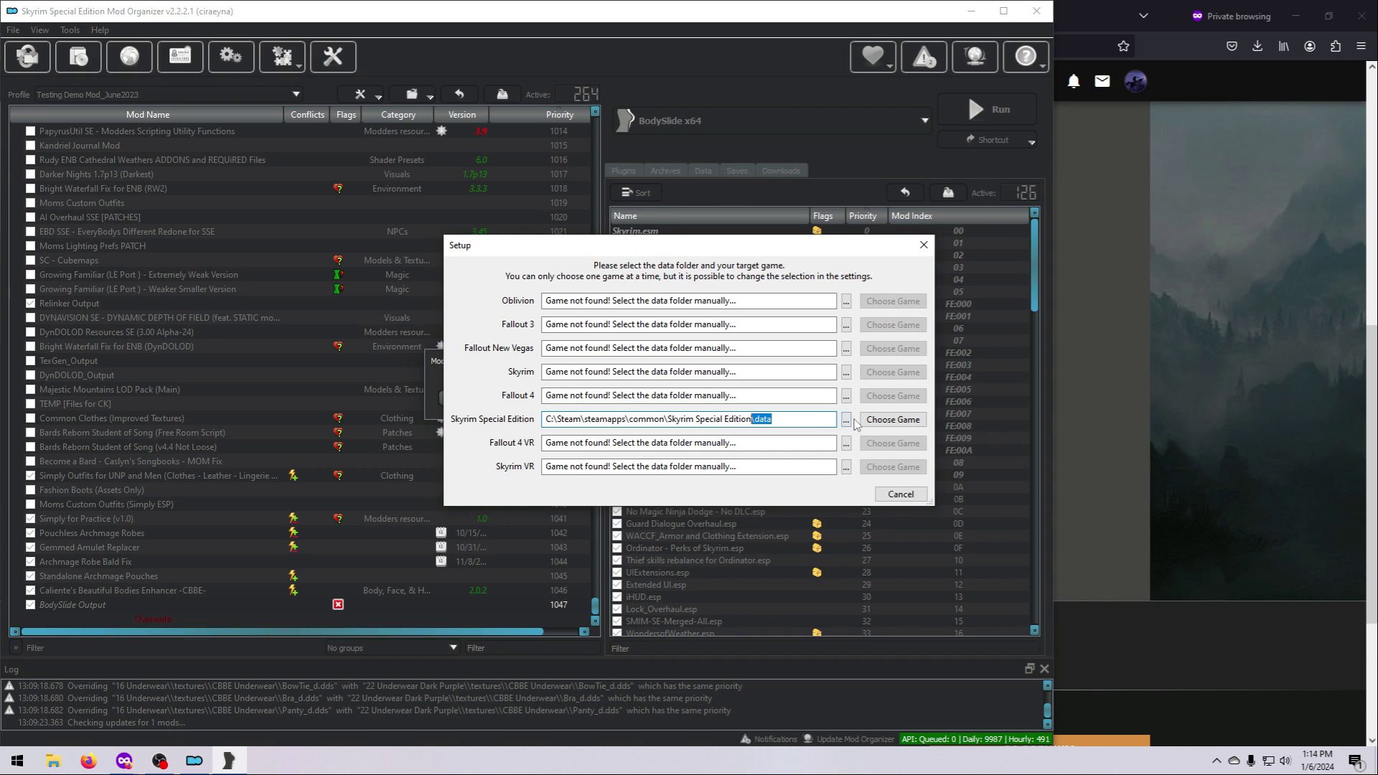
pyautogui.click(889, 419)
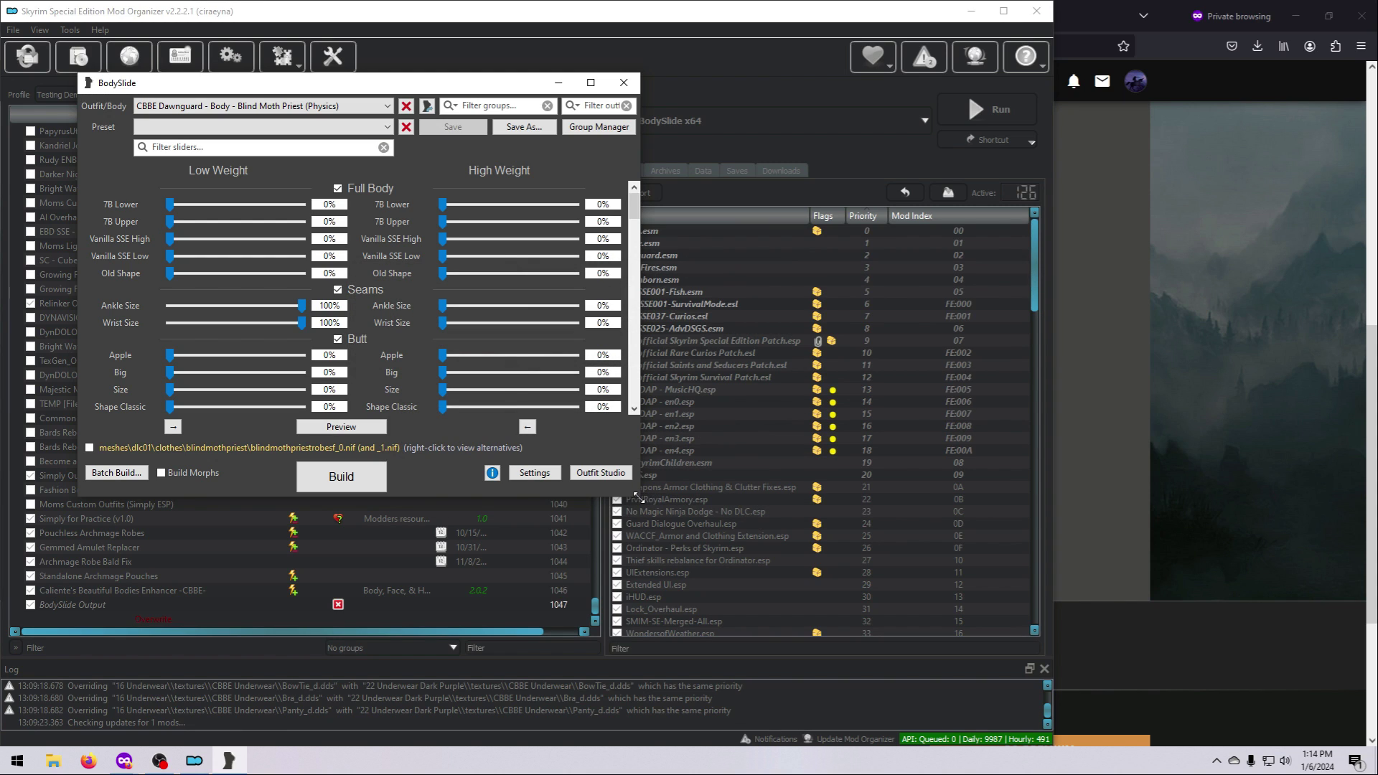
# Enlarge the BodySlide window so the Full Body, Seams, Butt and Breasts sliders show, and move it up-right
pyautogui.moveTo(641, 497); pyautogui.dragTo(1158, 707)
pyautogui.moveTo(742, 91); pyautogui.dragTo(793, 41)
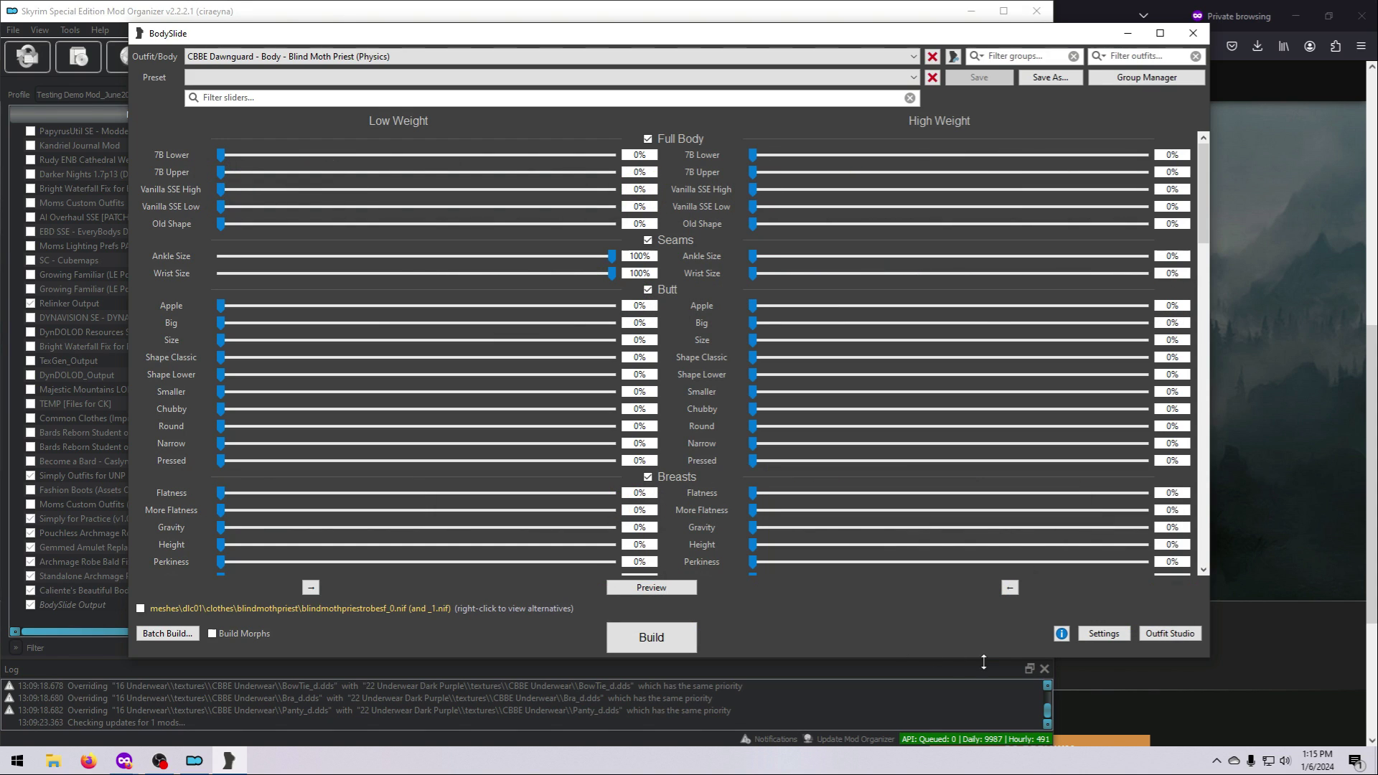
# Point BodySlide's Output Path to the mods\BodySlide Output folder in MO2 BaseDir SSE and save
pyautogui.click(1104, 634)
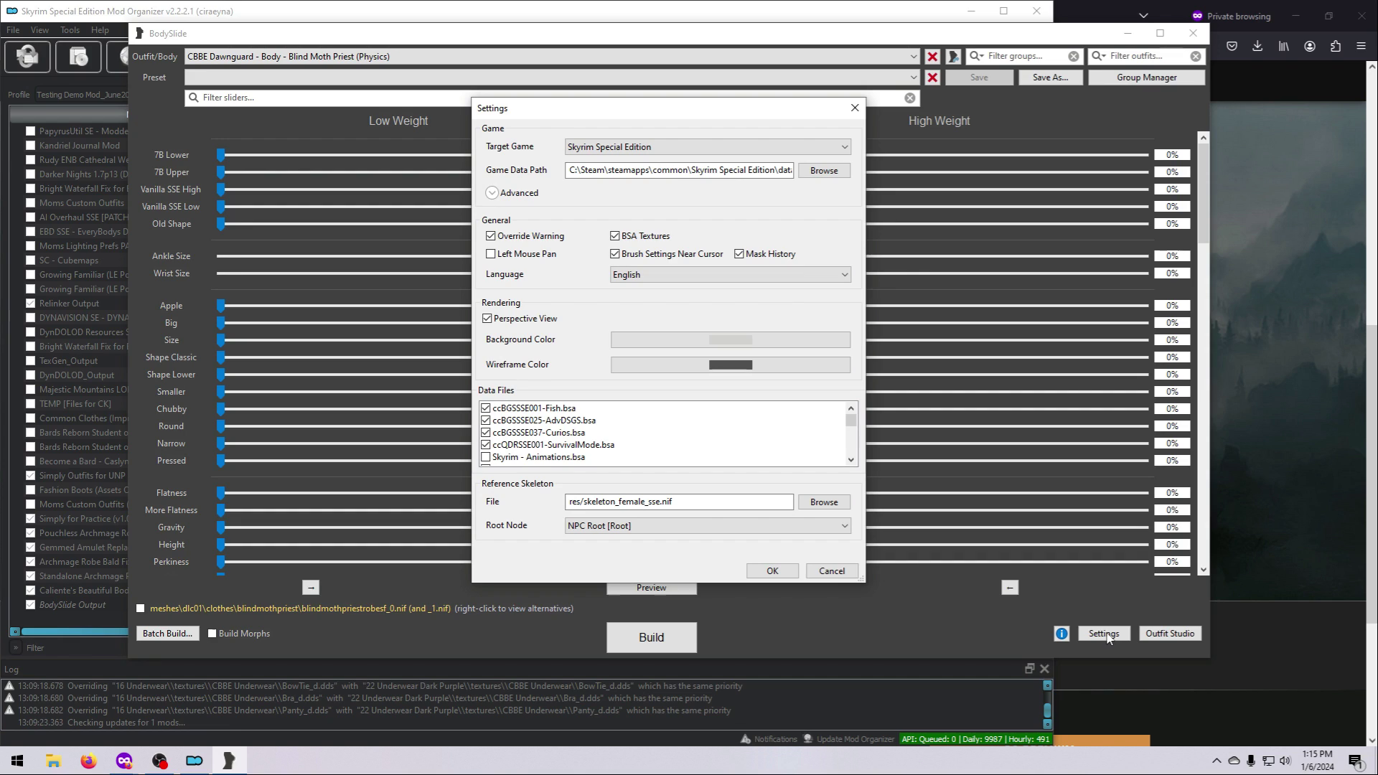
pyautogui.click(493, 193)
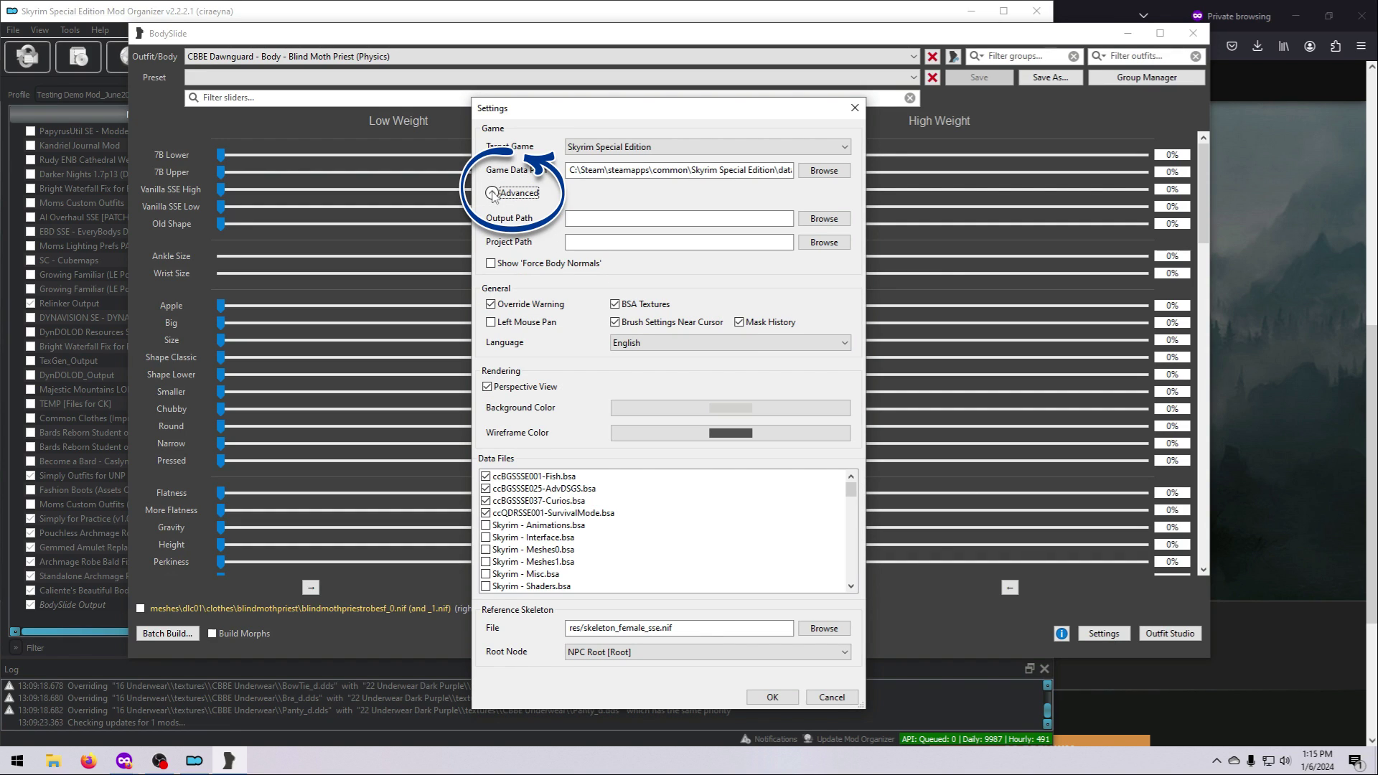
pyautogui.click(590, 218)
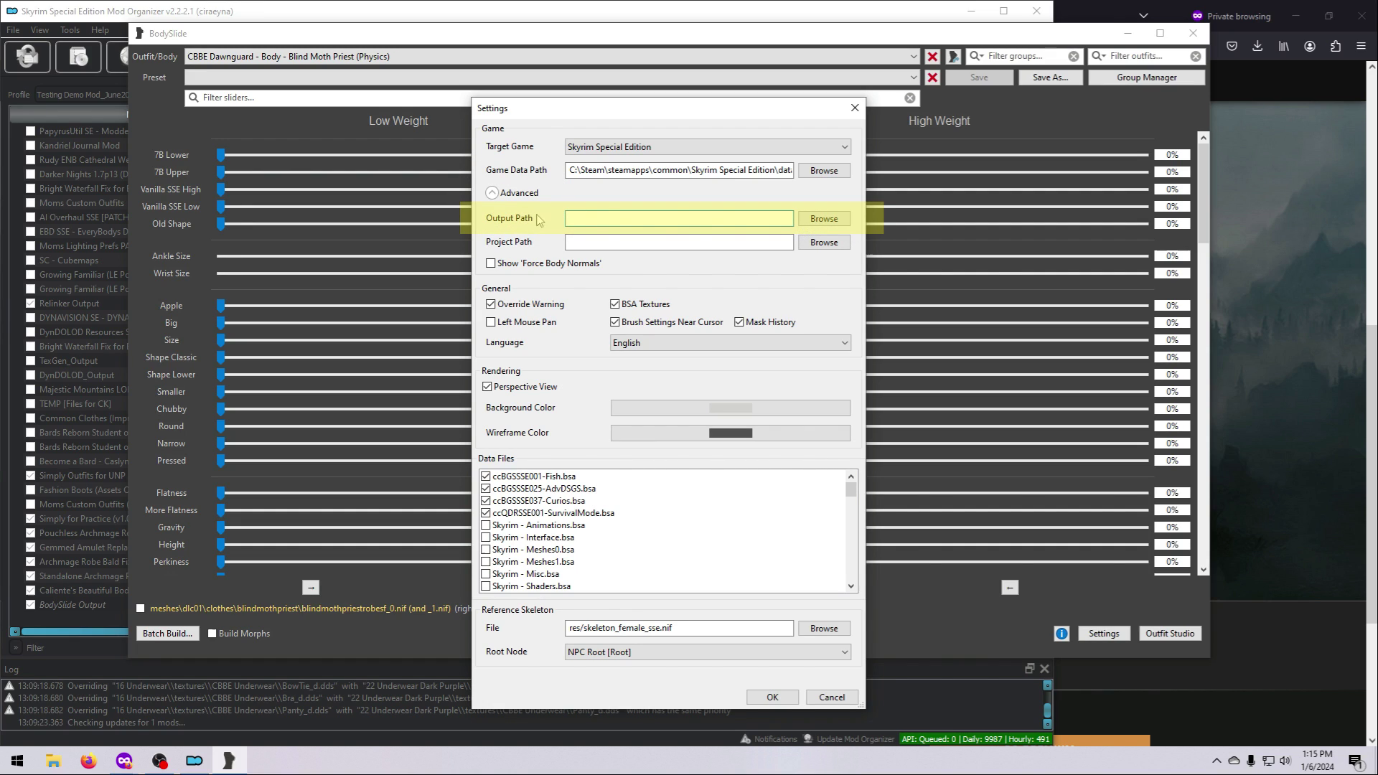
pyautogui.click(822, 218)
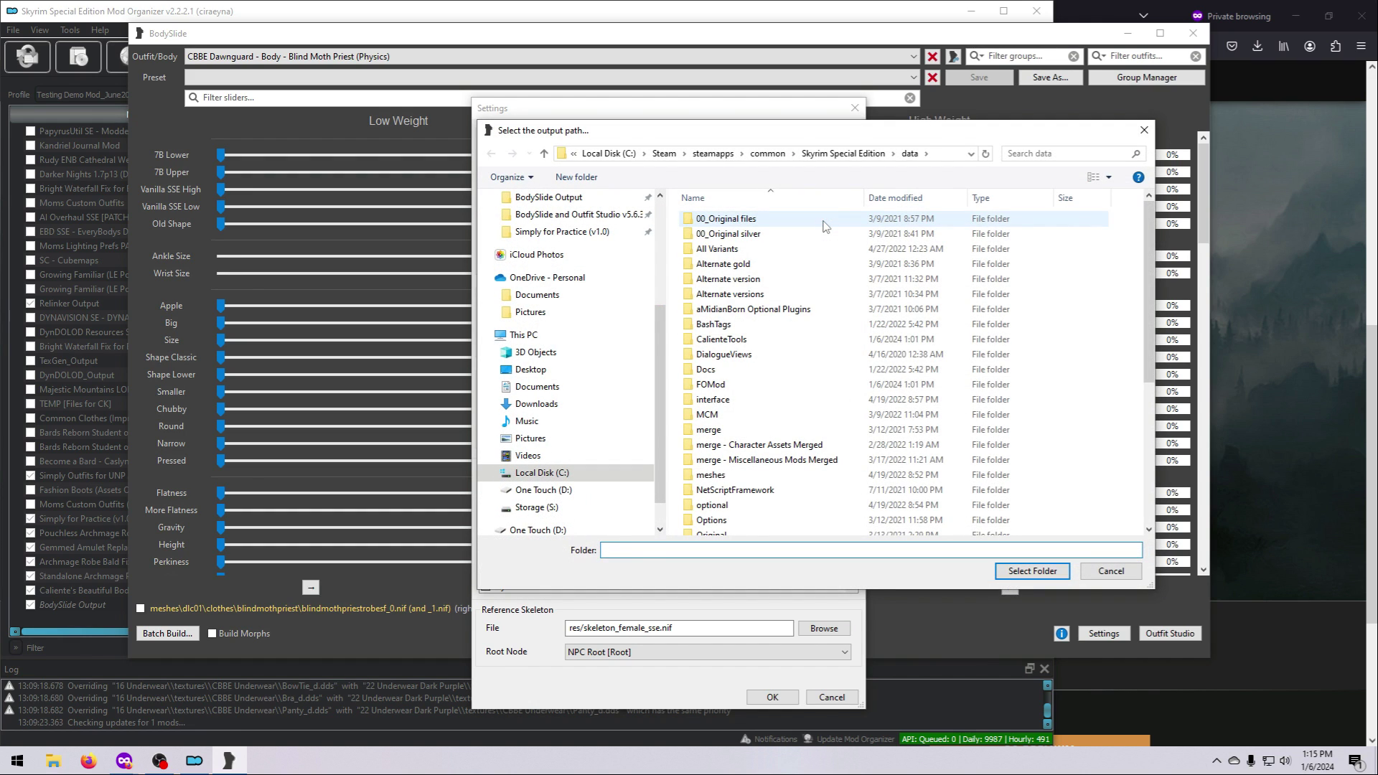
pyautogui.scroll(5, 560, 359)
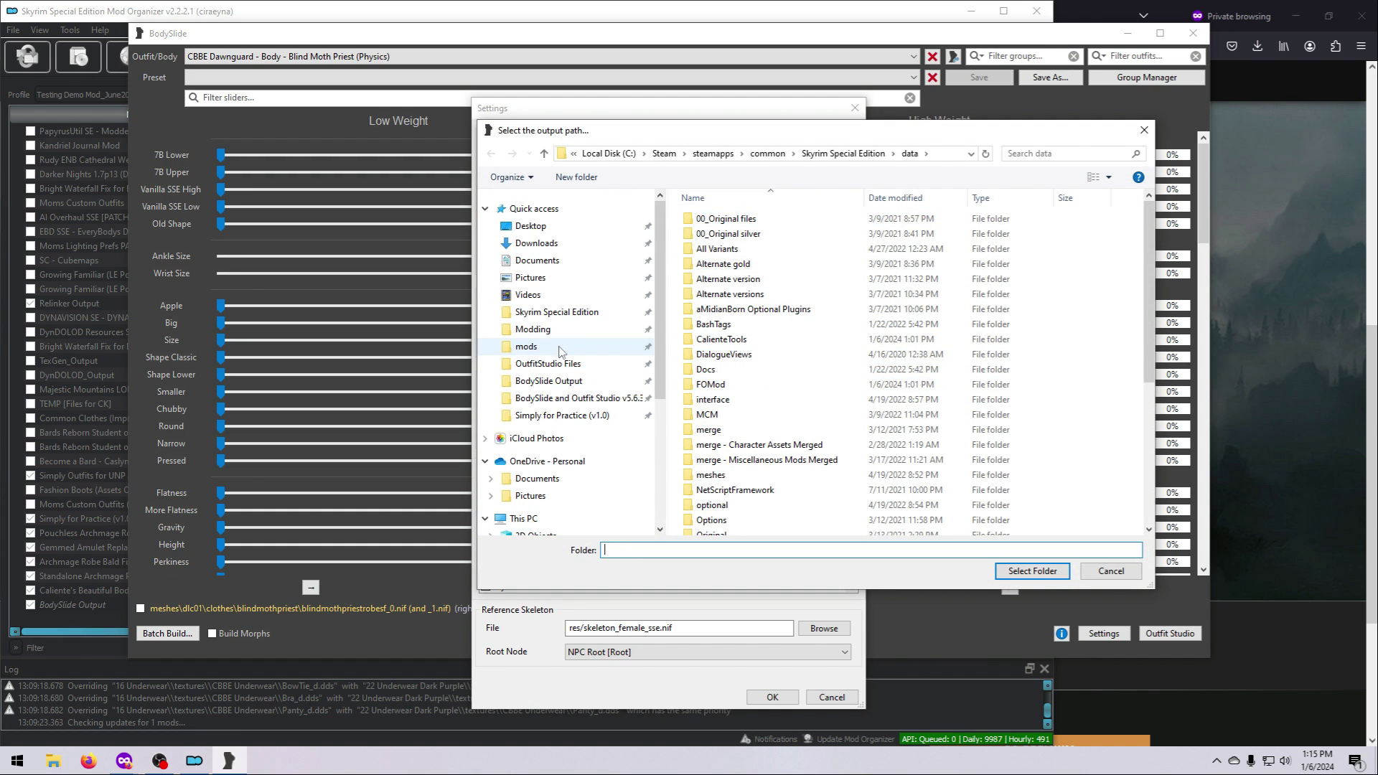
pyautogui.click(545, 348)
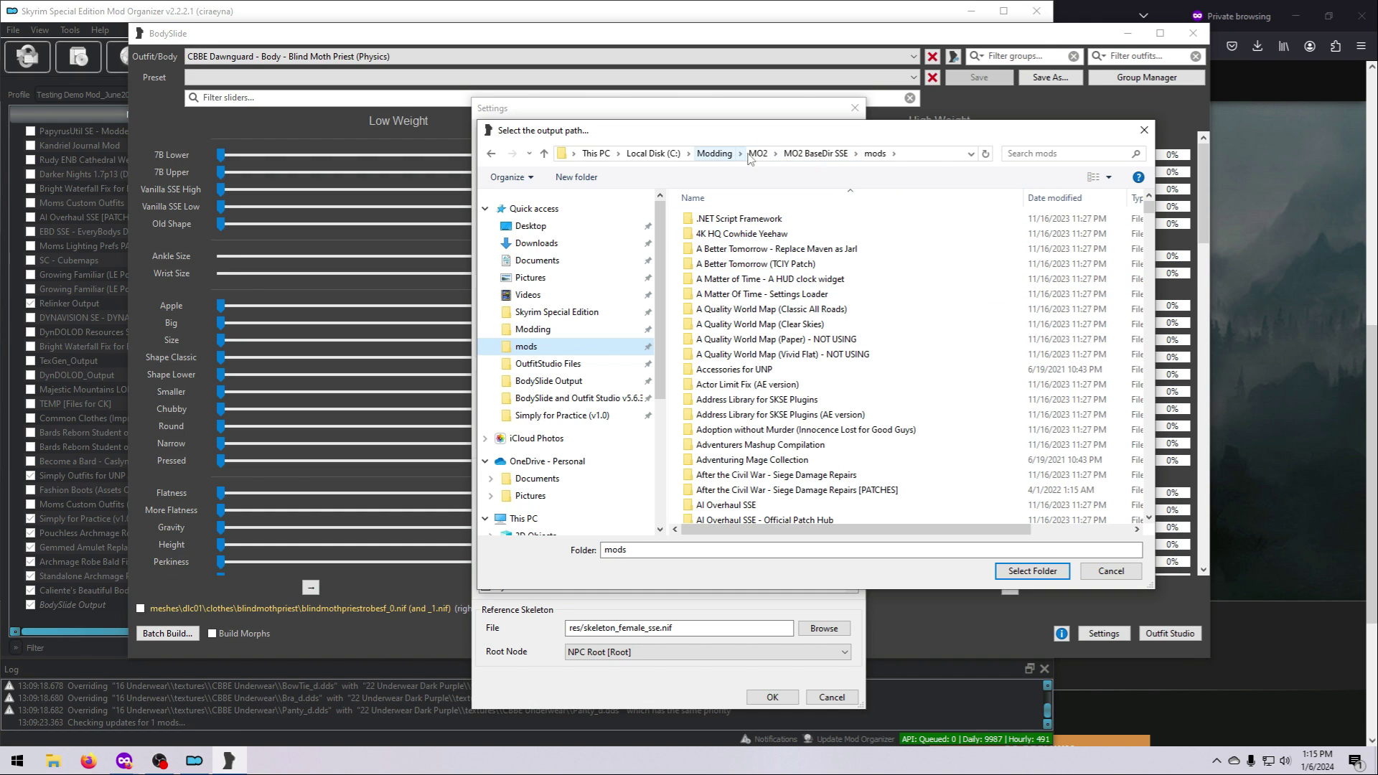
pyautogui.scroll(-12, 826, 417)
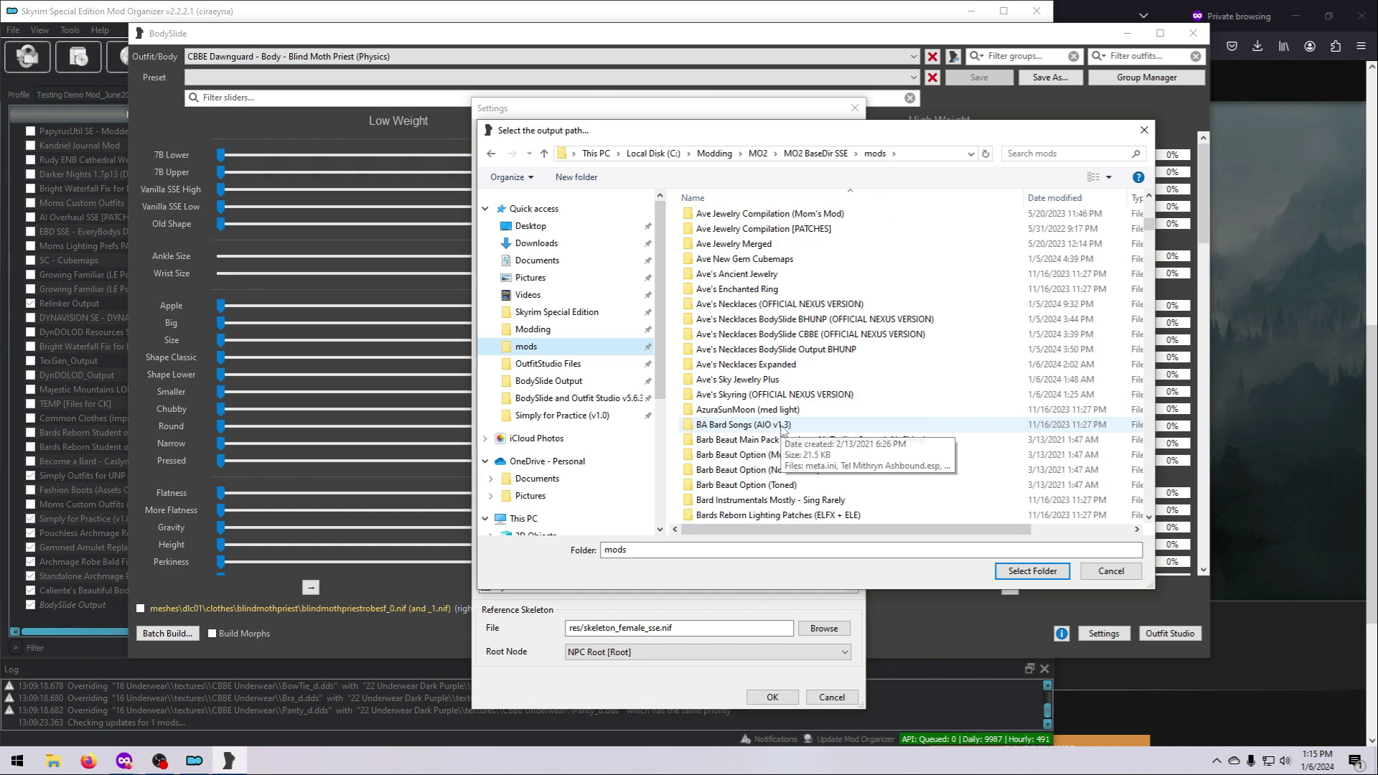
pyautogui.scroll(-20, 784, 431)
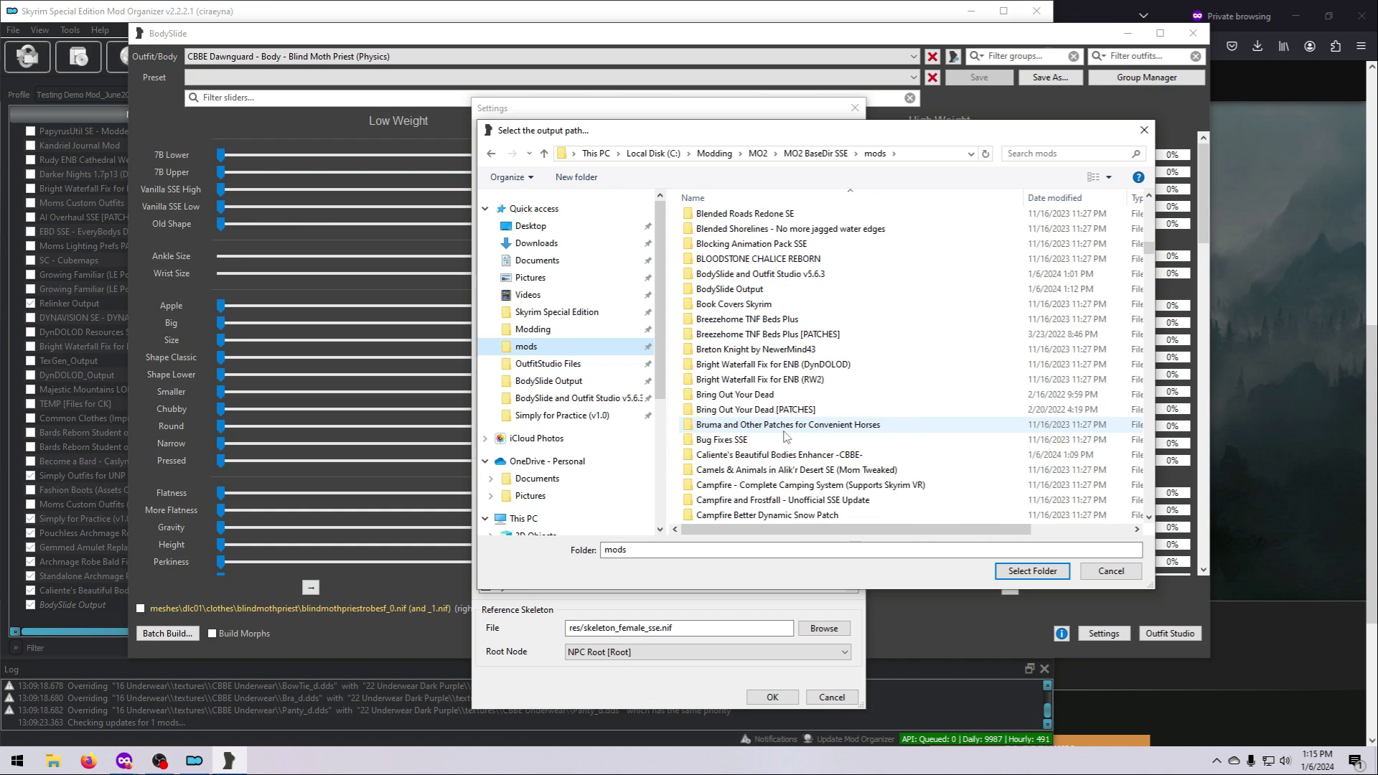
pyautogui.click(732, 288)
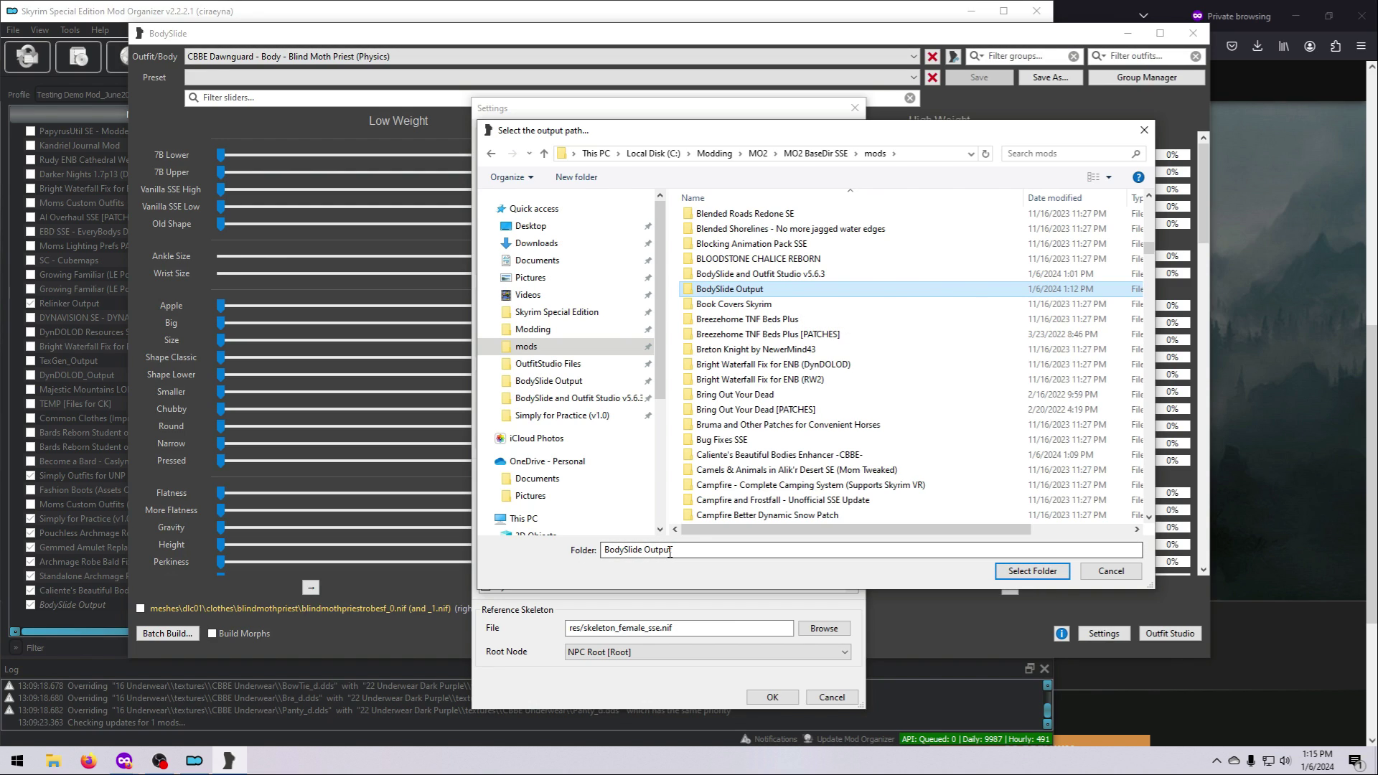
pyautogui.click(1016, 575)
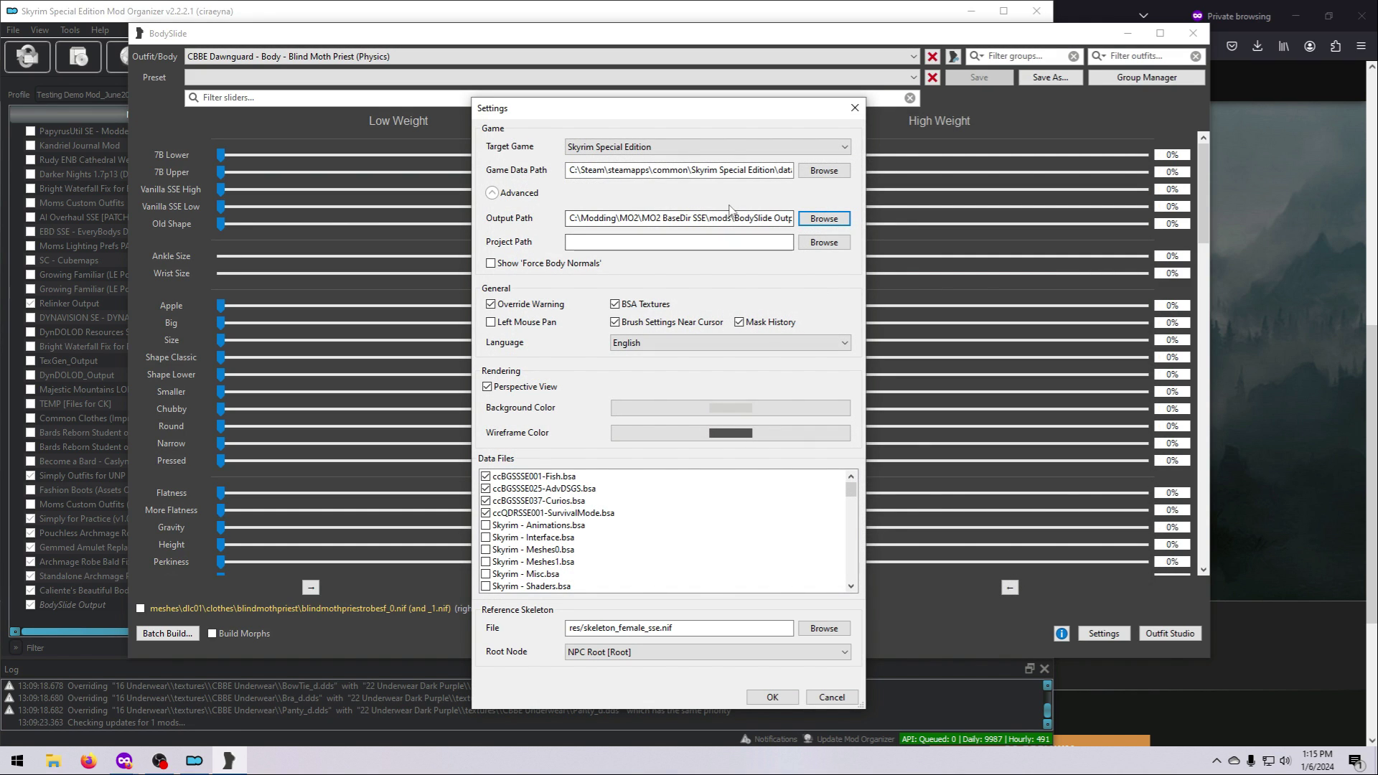
pyautogui.click(773, 697)
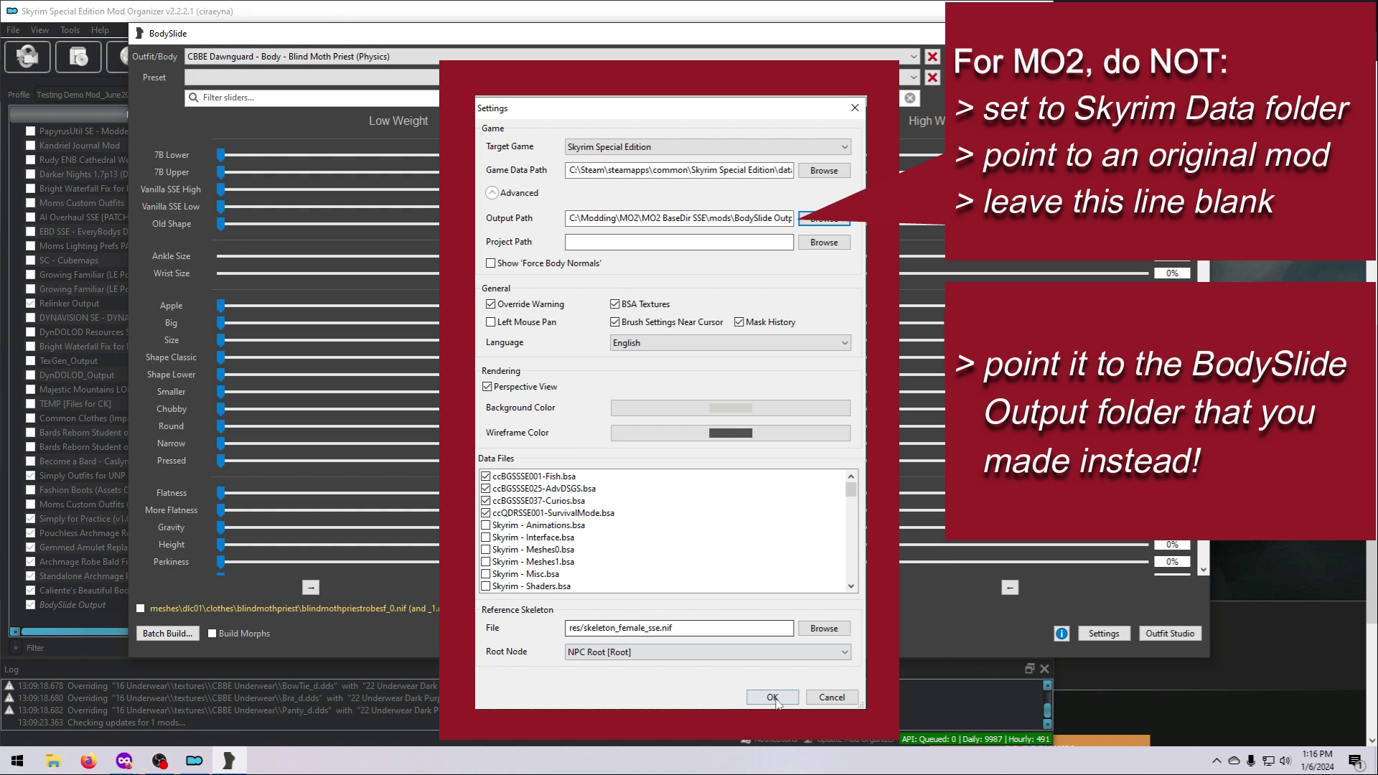
# Load CBBE Body and apply the CBBE Curvy (Outfit) preset
pyautogui.click(775, 700)
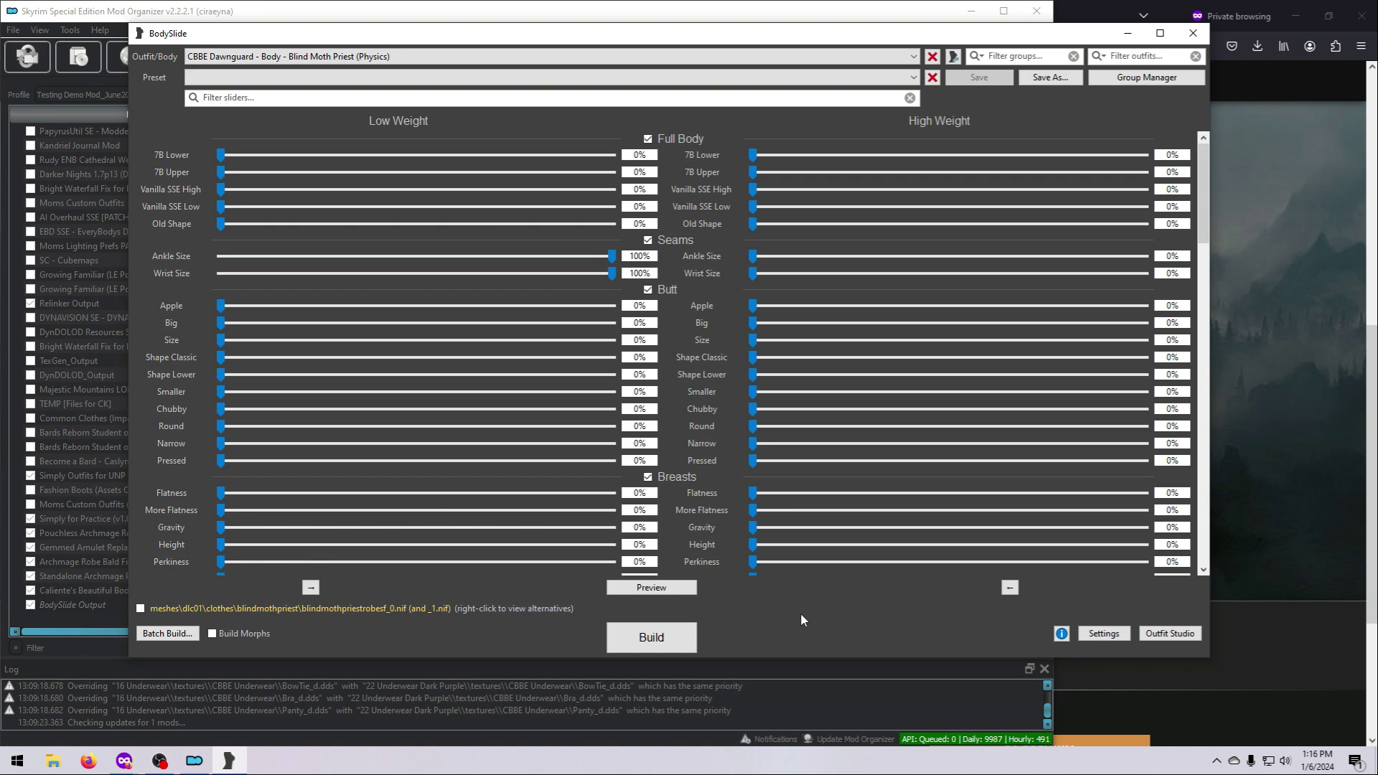
pyautogui.click(431, 56)
pyautogui.scroll(7, 404, 143)
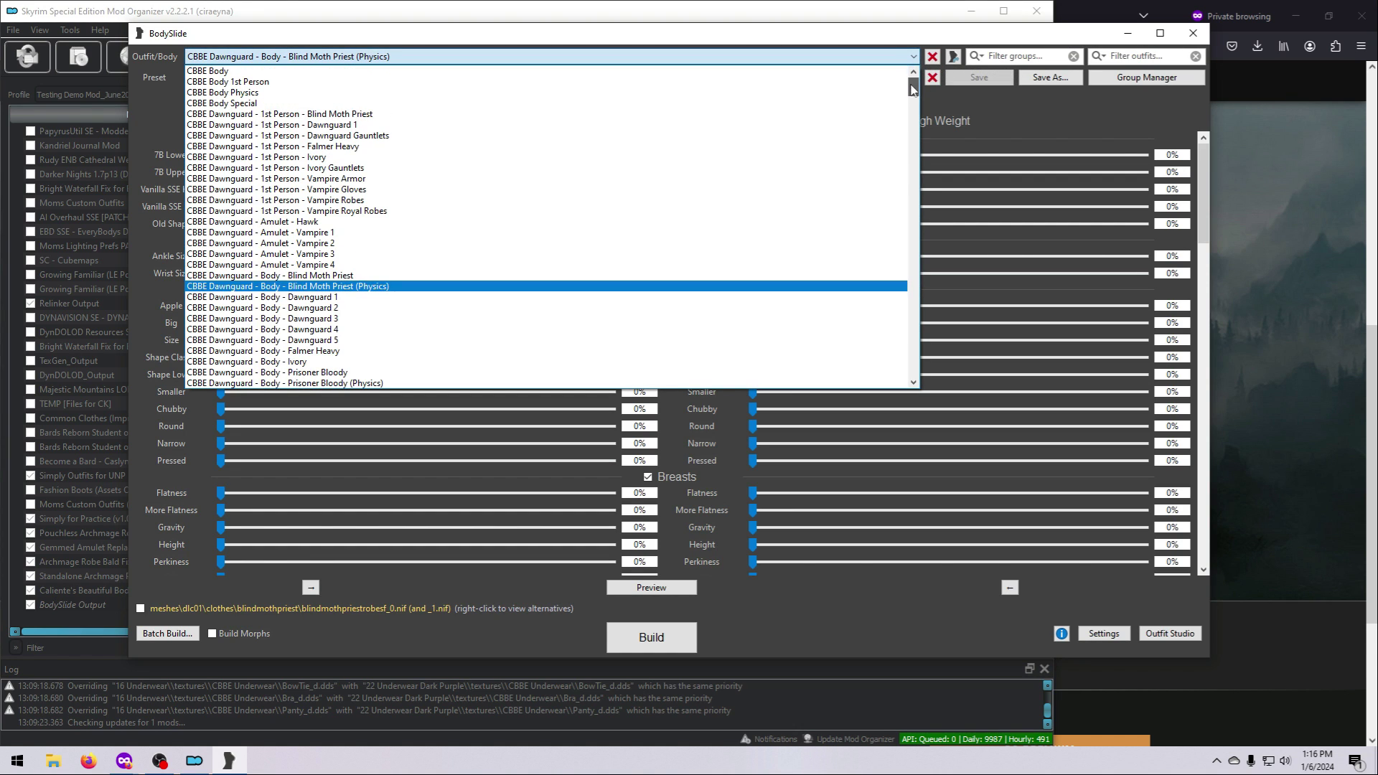
pyautogui.click(424, 71)
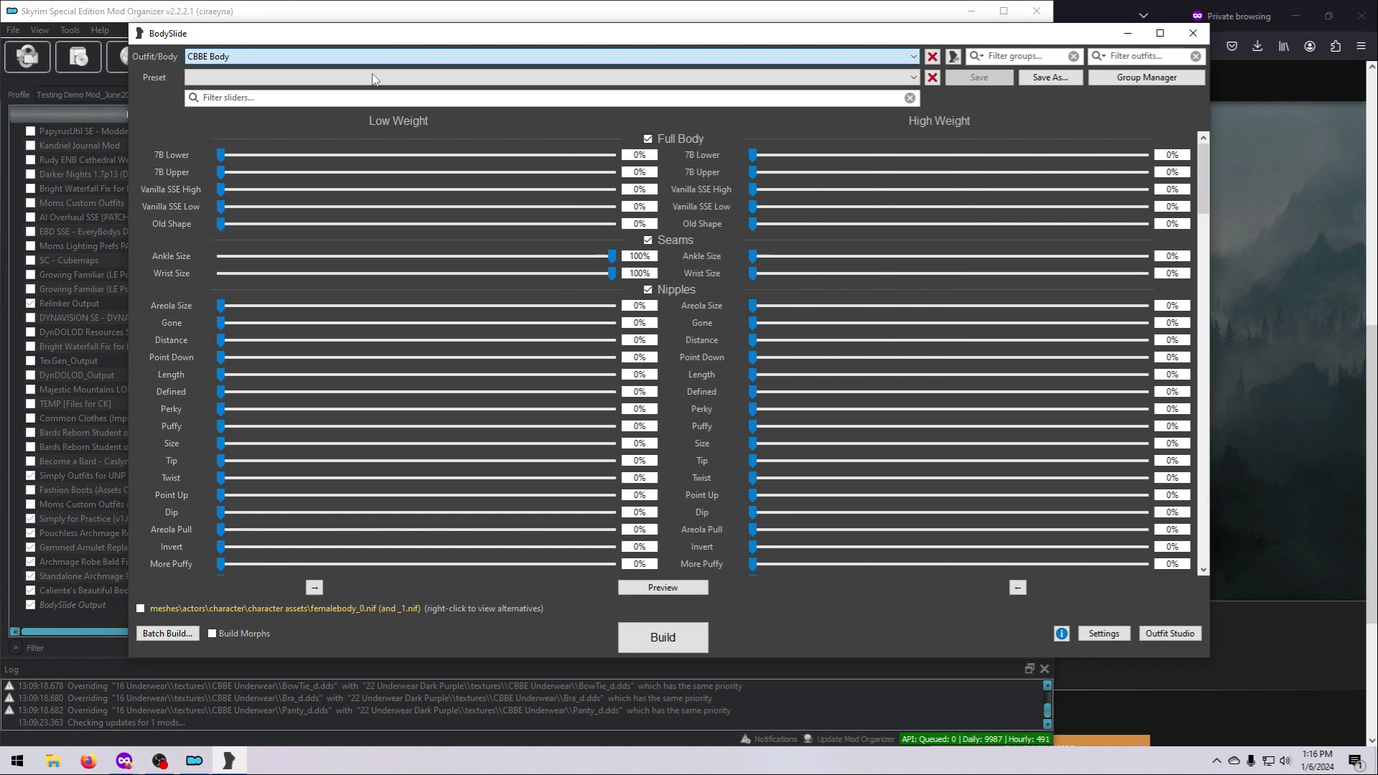
pyautogui.click(877, 77)
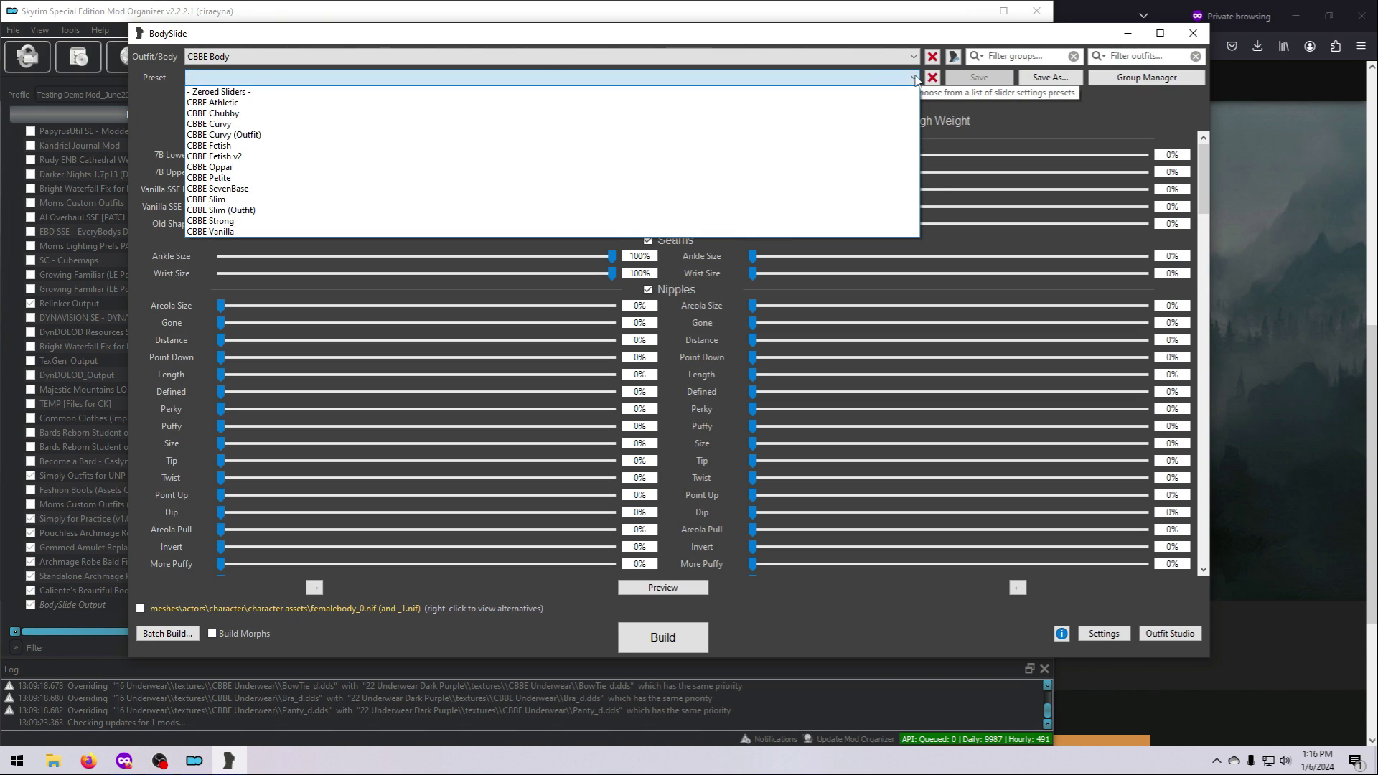
pyautogui.click(269, 137)
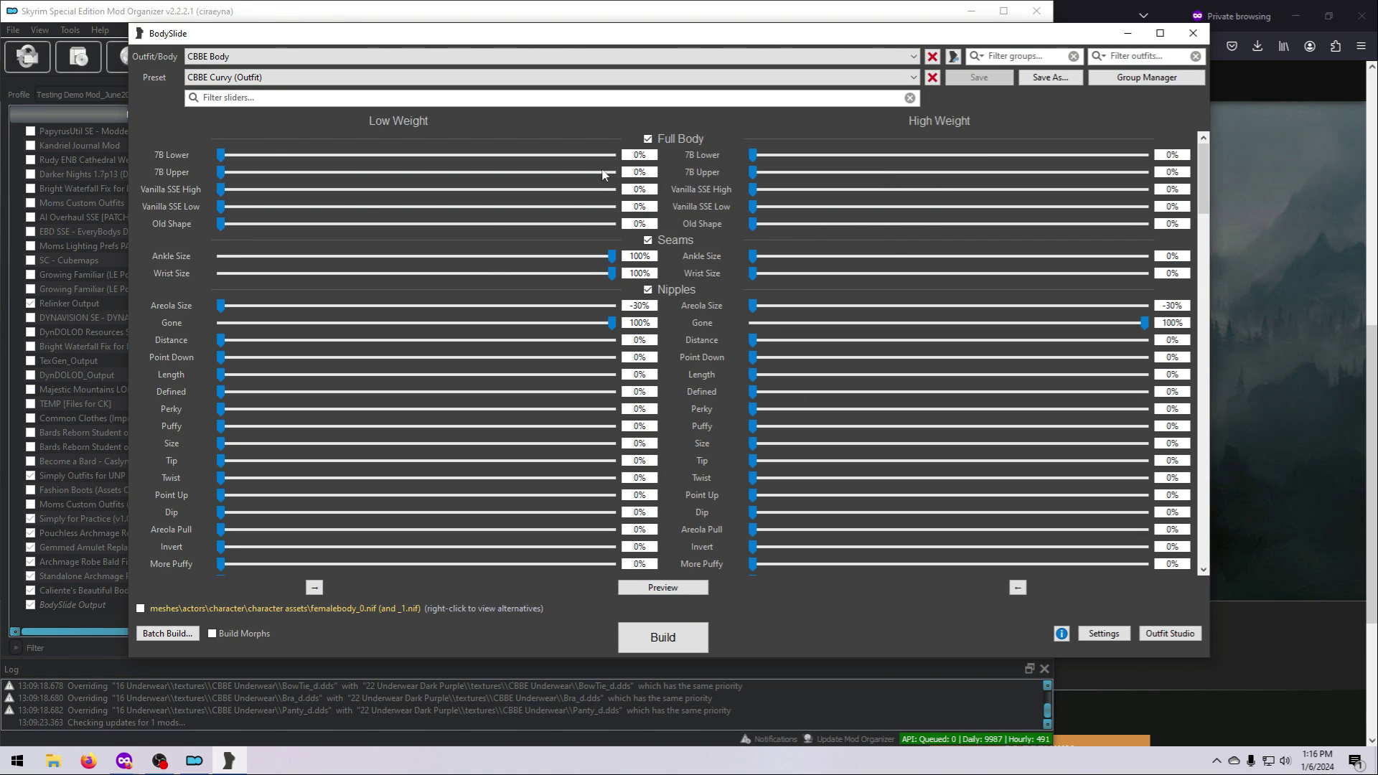
# Preview the CBBE Curvy body in 3D and rotate the model
pyautogui.click(913, 74)
pyautogui.click(914, 59)
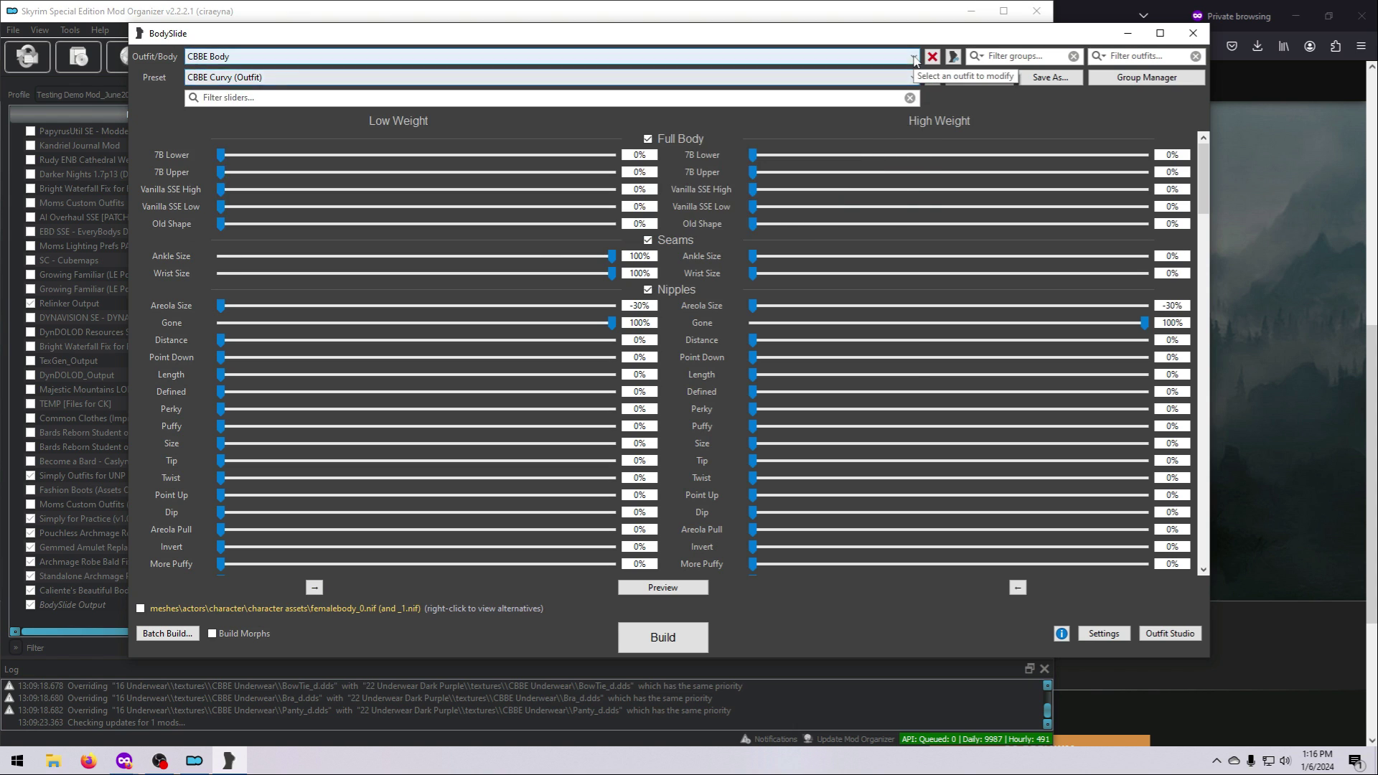
pyautogui.click(915, 60)
pyautogui.click(664, 588)
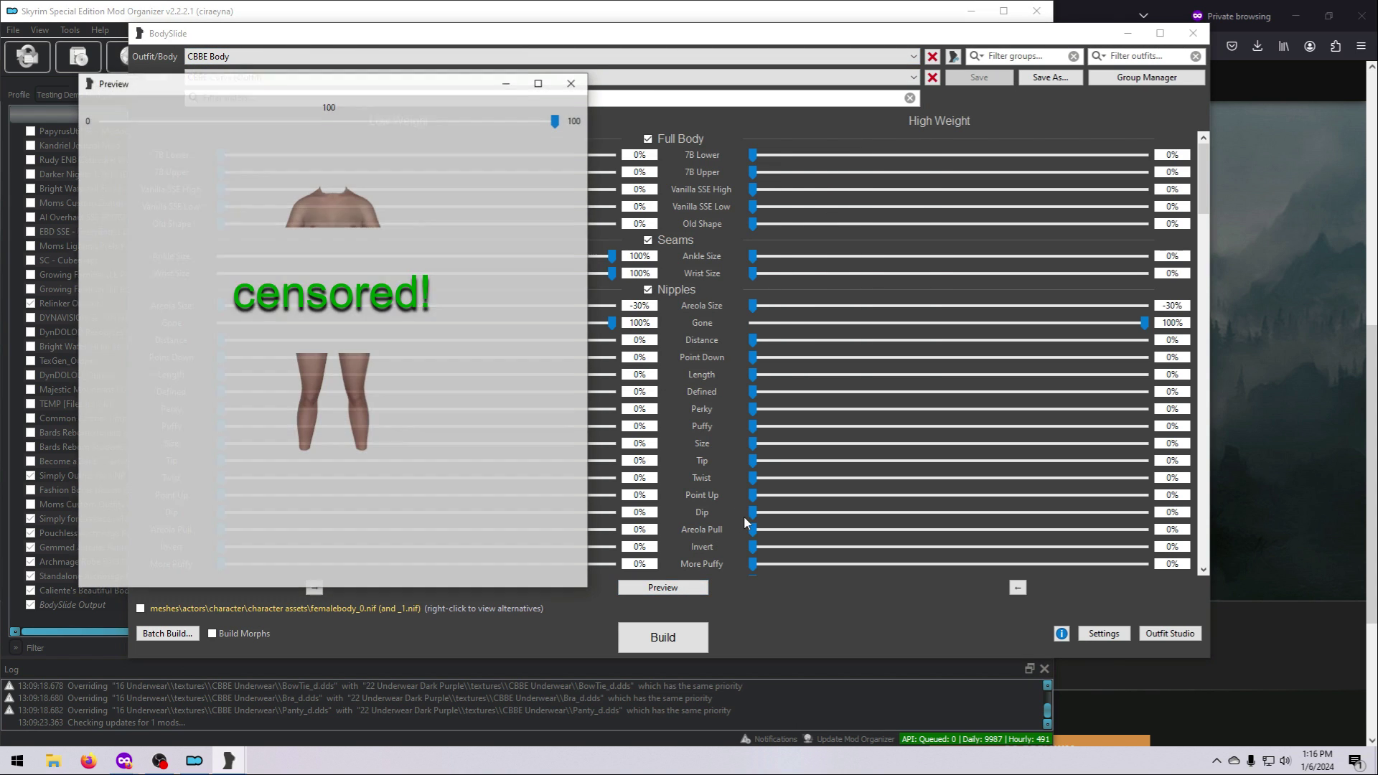
pyautogui.moveTo(252, 356); pyautogui.dragTo(476, 361)
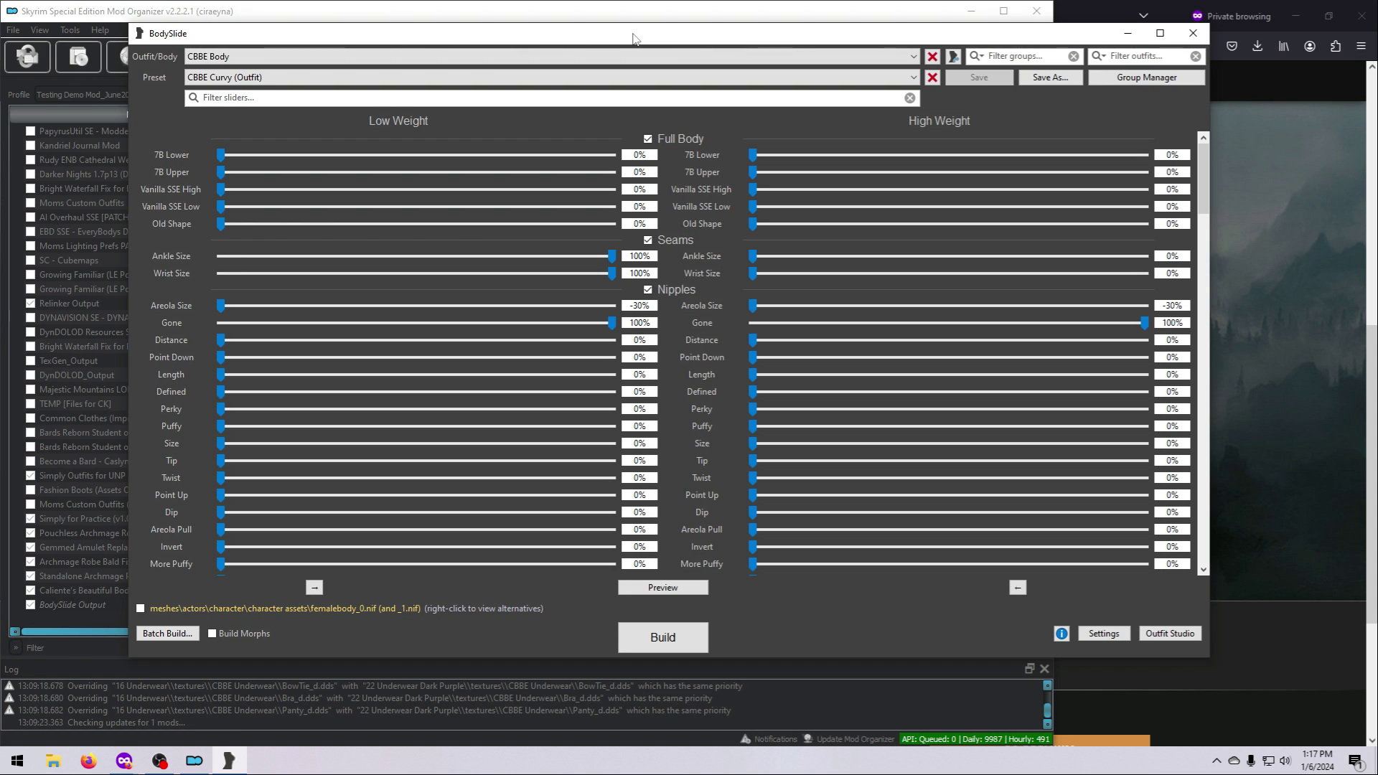
# Reopen Settings and verify the full Game Data Path and the mods\BodySlide Output Output Path
pyautogui.click(1103, 633)
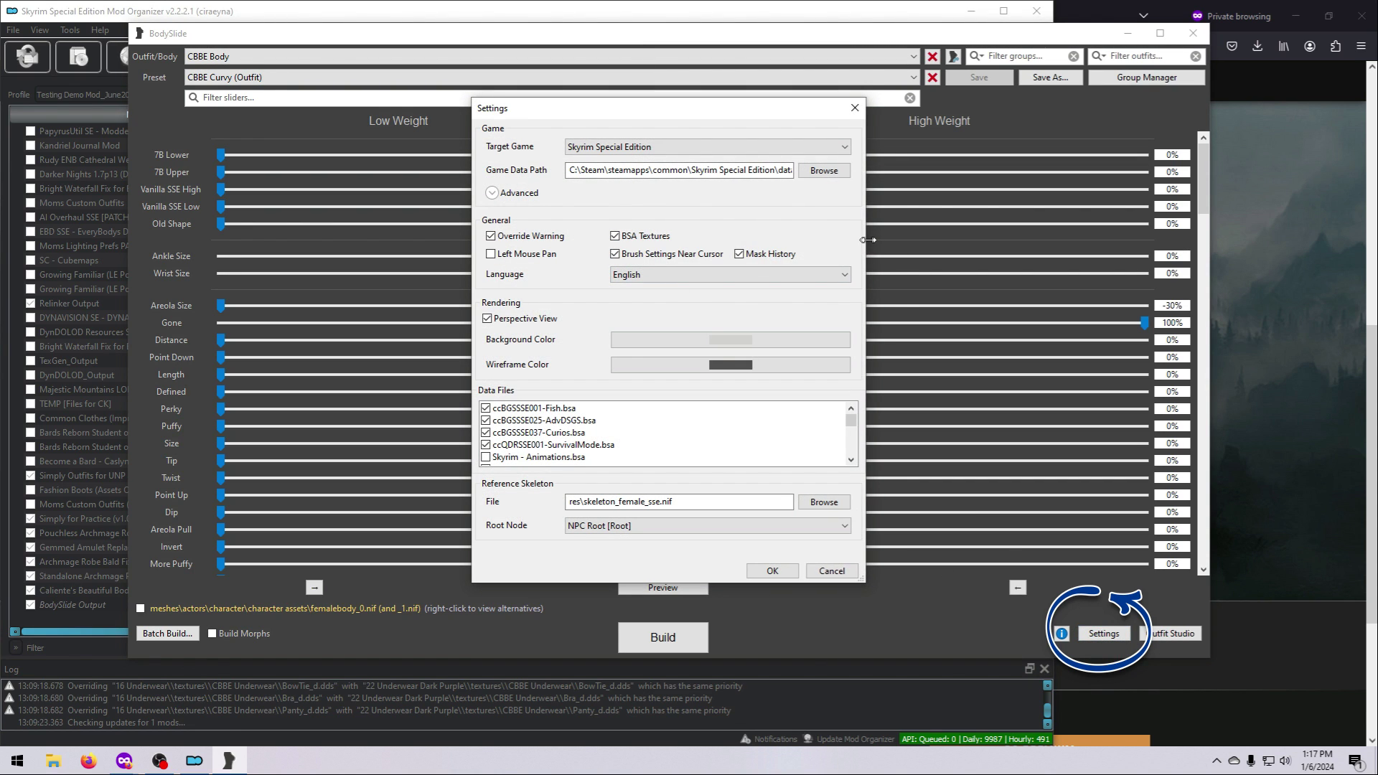
pyautogui.moveTo(866, 244); pyautogui.dragTo(997, 244)
pyautogui.moveTo(834, 168); pyautogui.dragTo(528, 176)
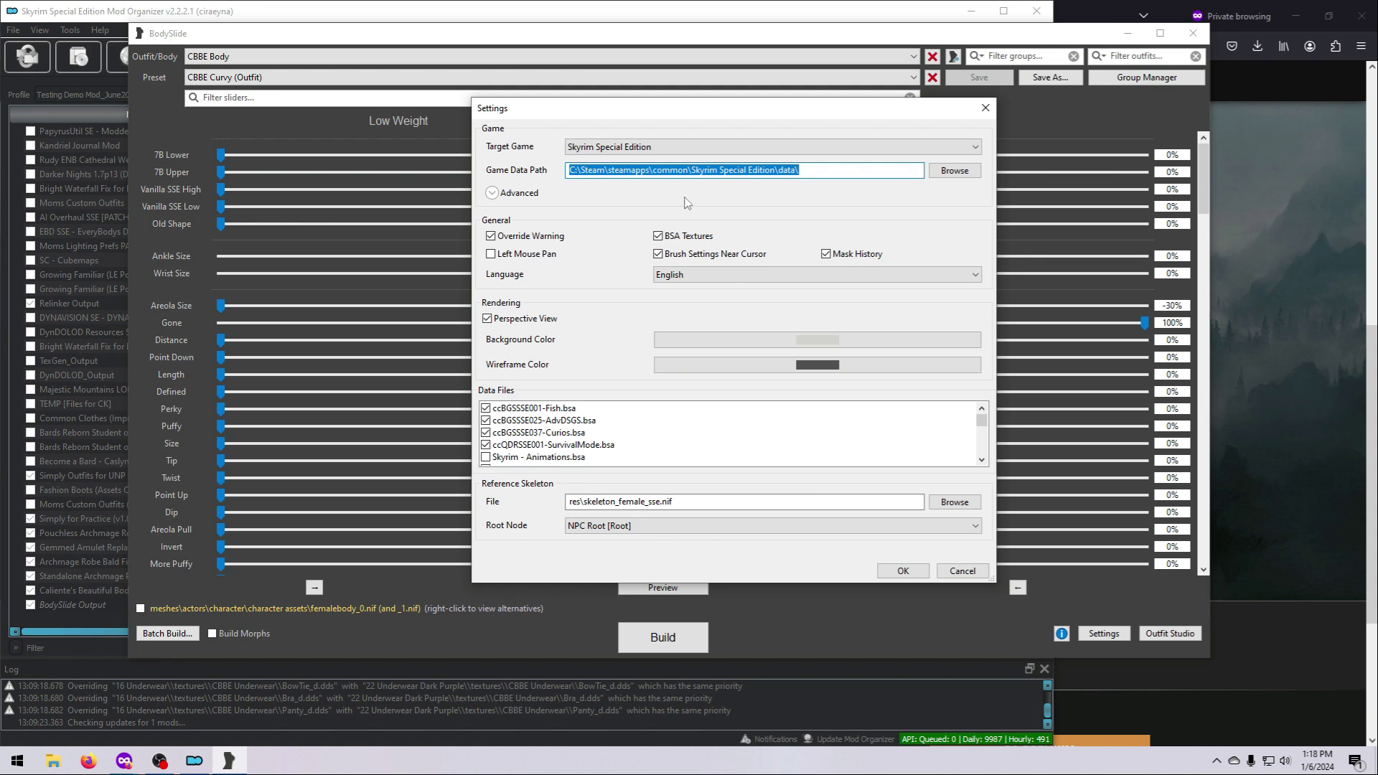
pyautogui.click(491, 192)
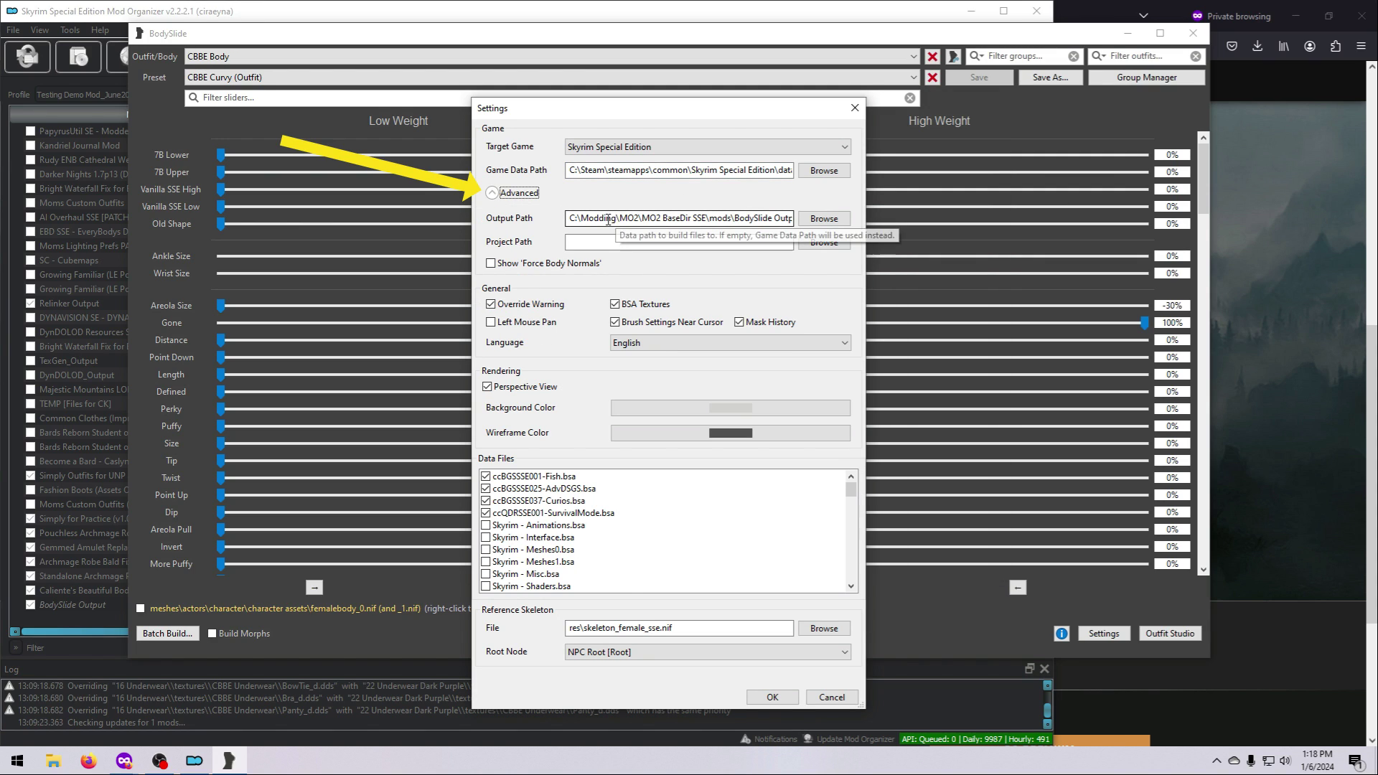
pyautogui.moveTo(601, 218); pyautogui.dragTo(783, 225)
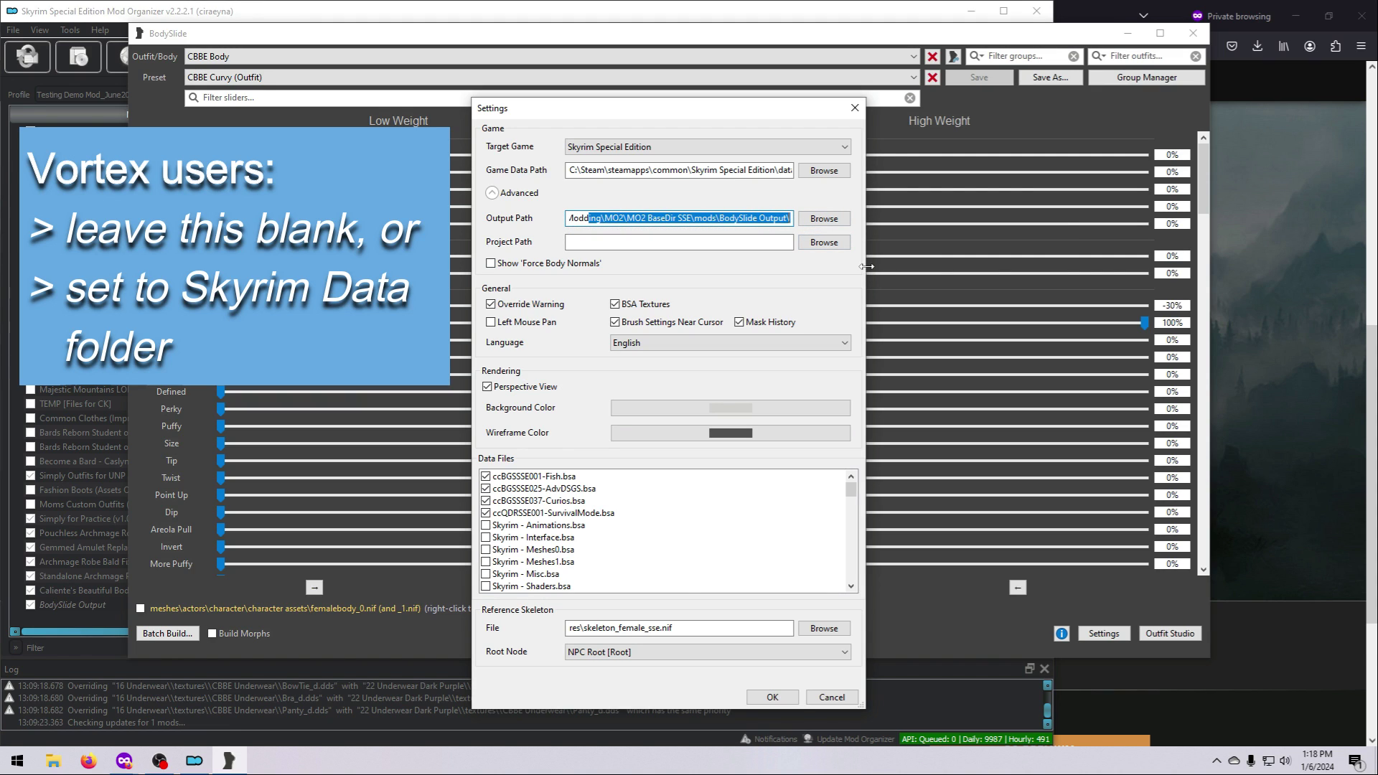
pyautogui.moveTo(867, 266); pyautogui.dragTo(992, 266)
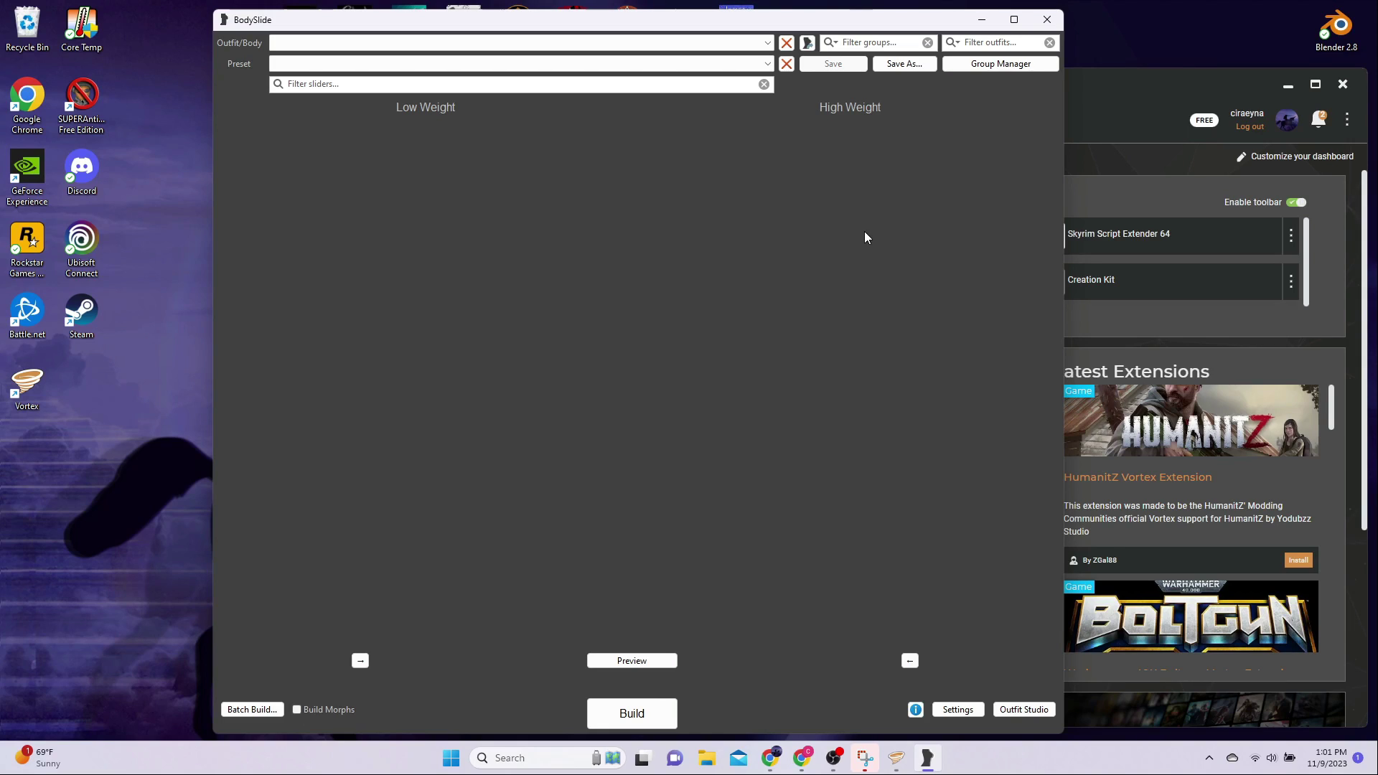
pyautogui.click(768, 44)
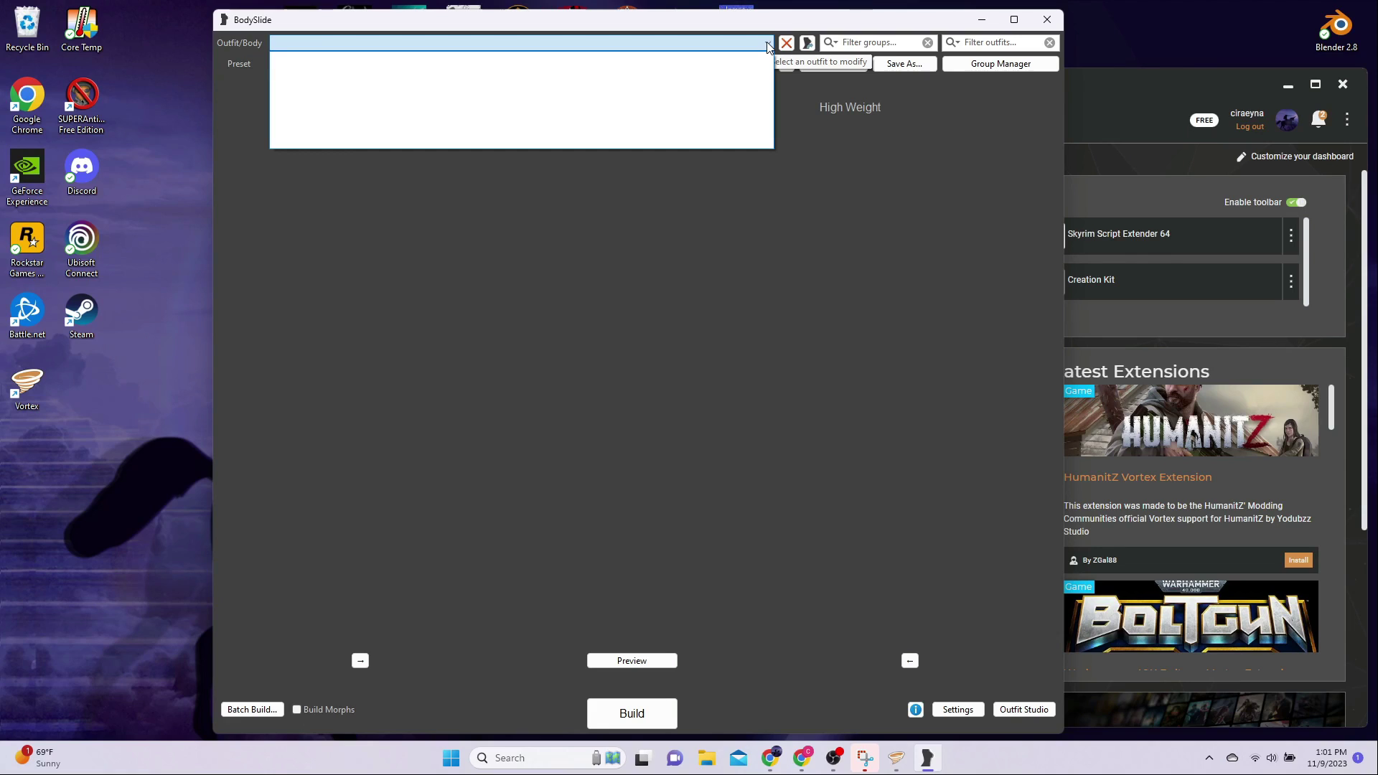
pyautogui.click(768, 44)
pyautogui.click(768, 66)
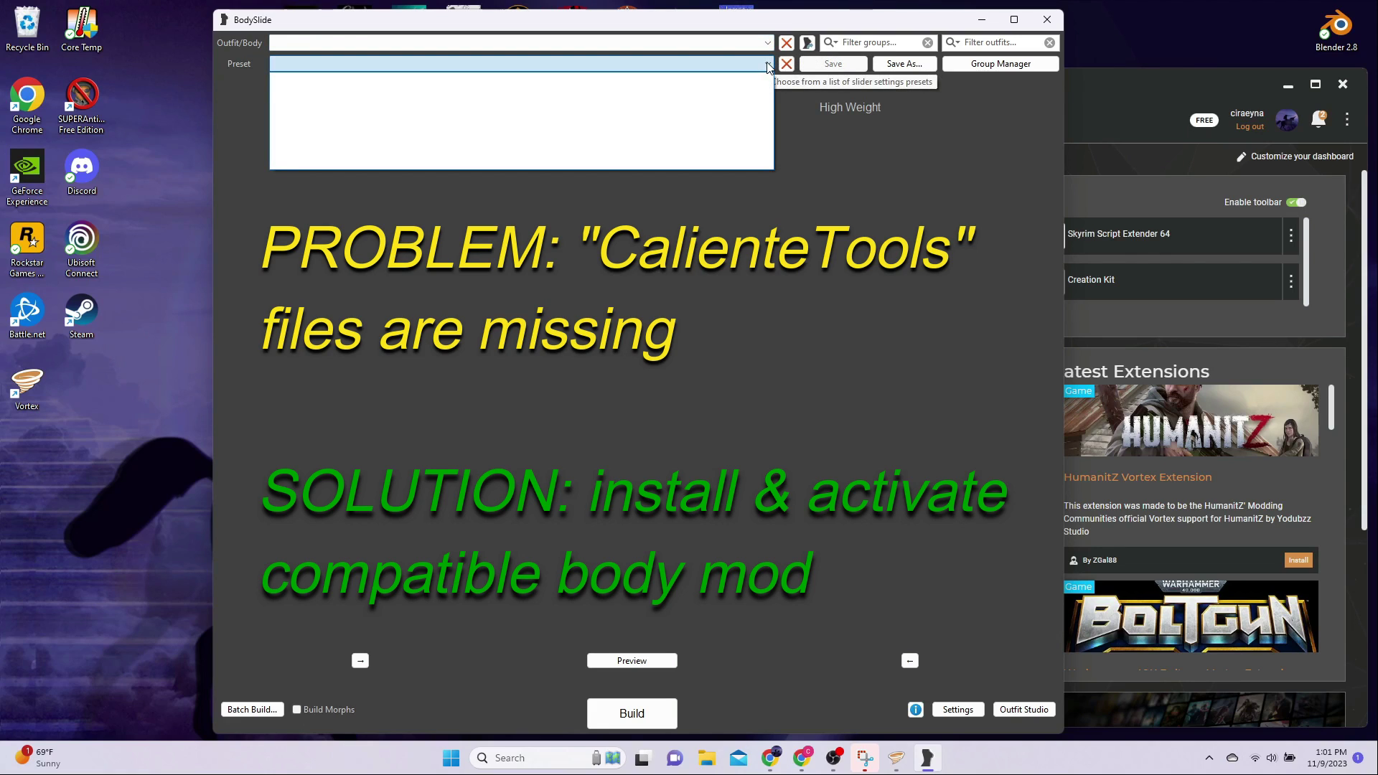
pyautogui.click(768, 66)
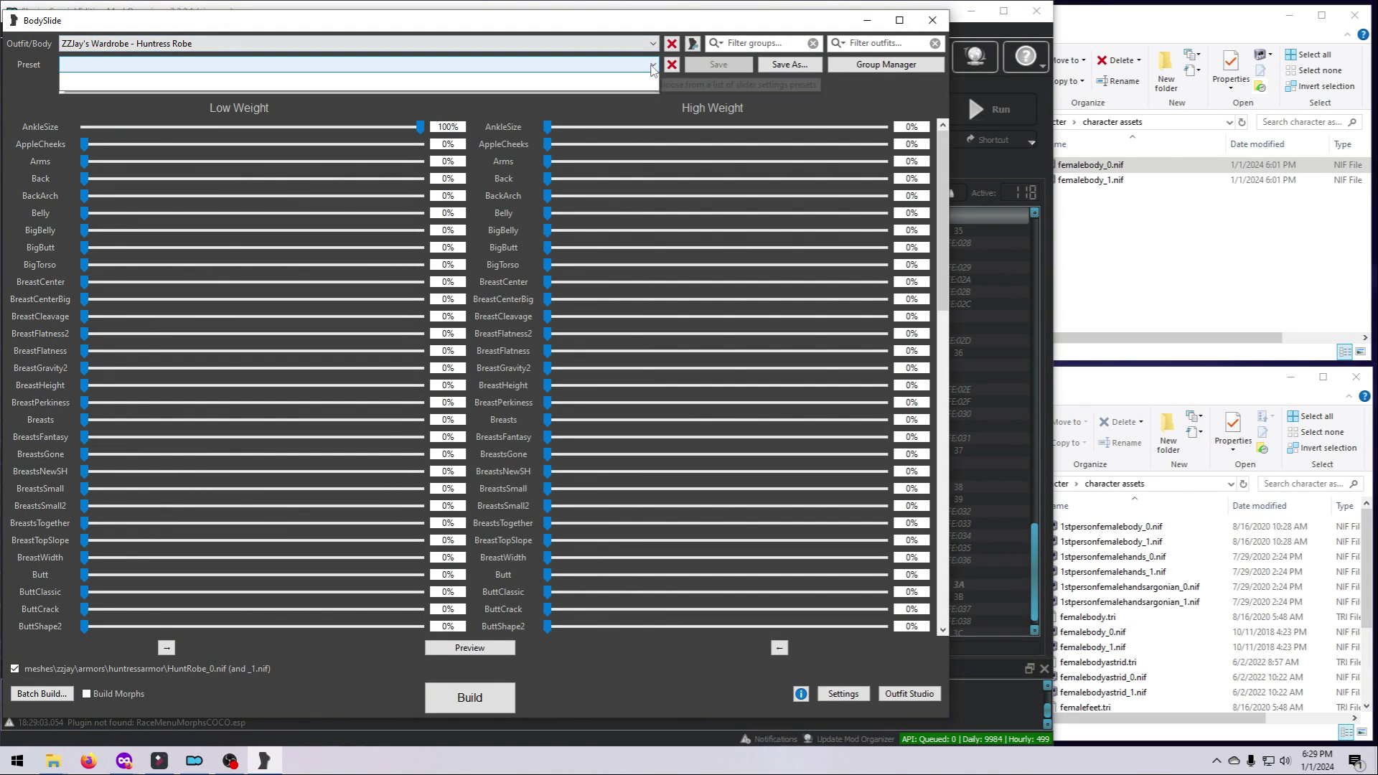
pyautogui.click(653, 66)
pyautogui.click(653, 66)
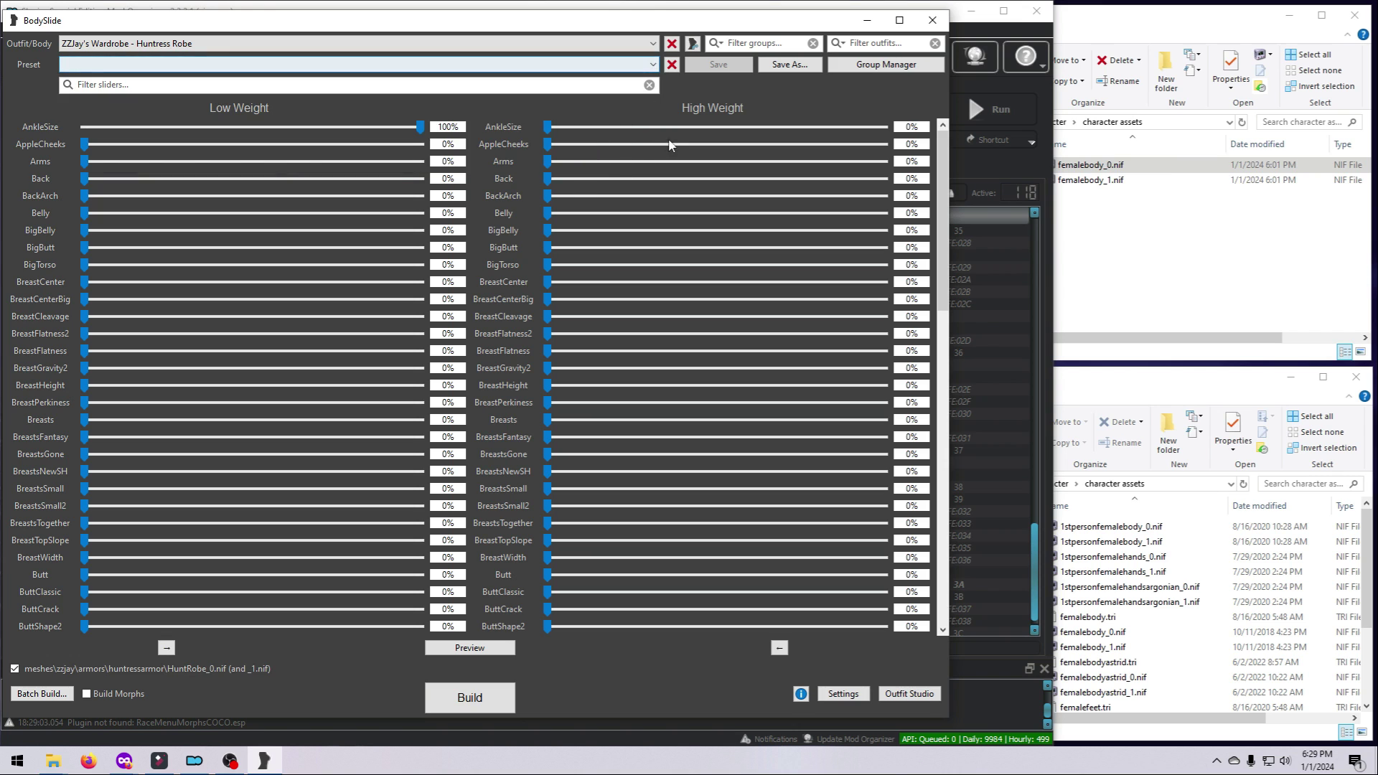
pyautogui.click(653, 66)
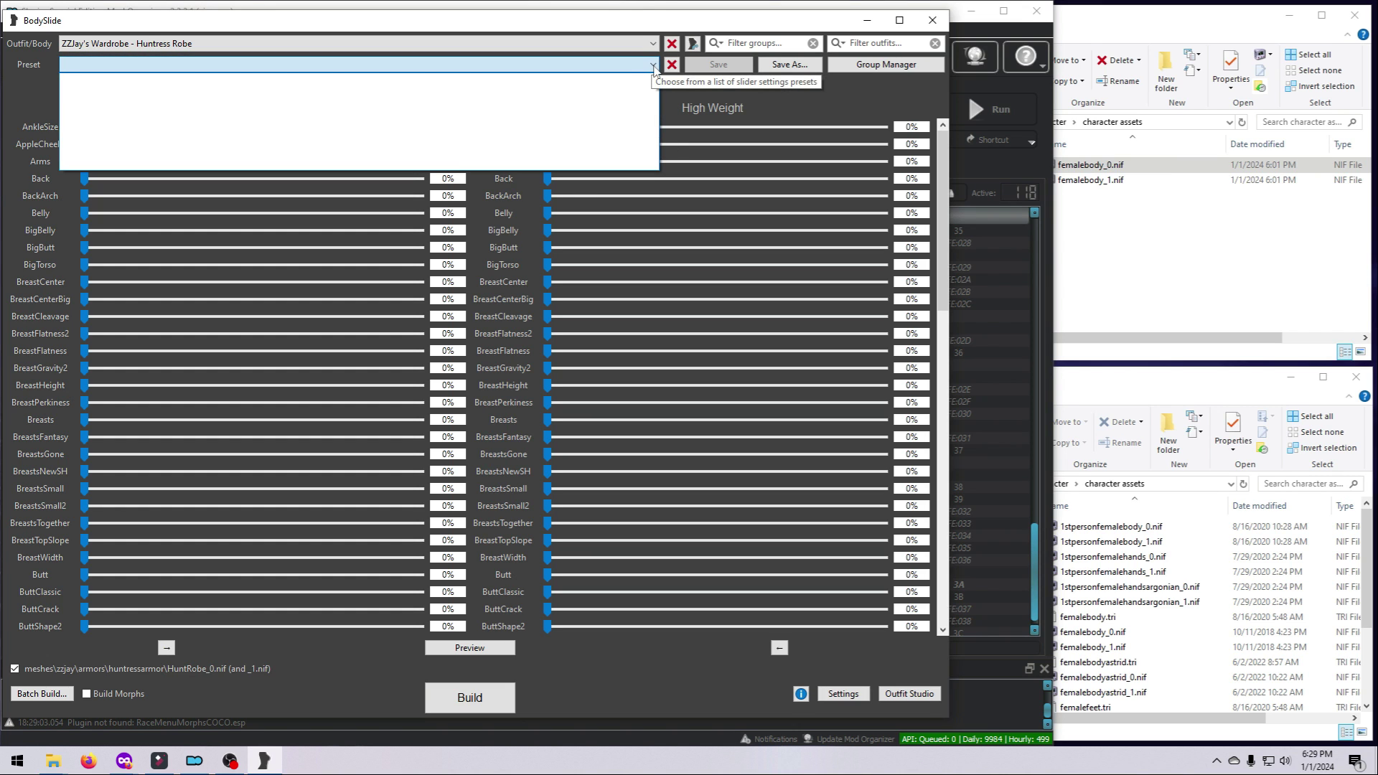
pyautogui.click(653, 66)
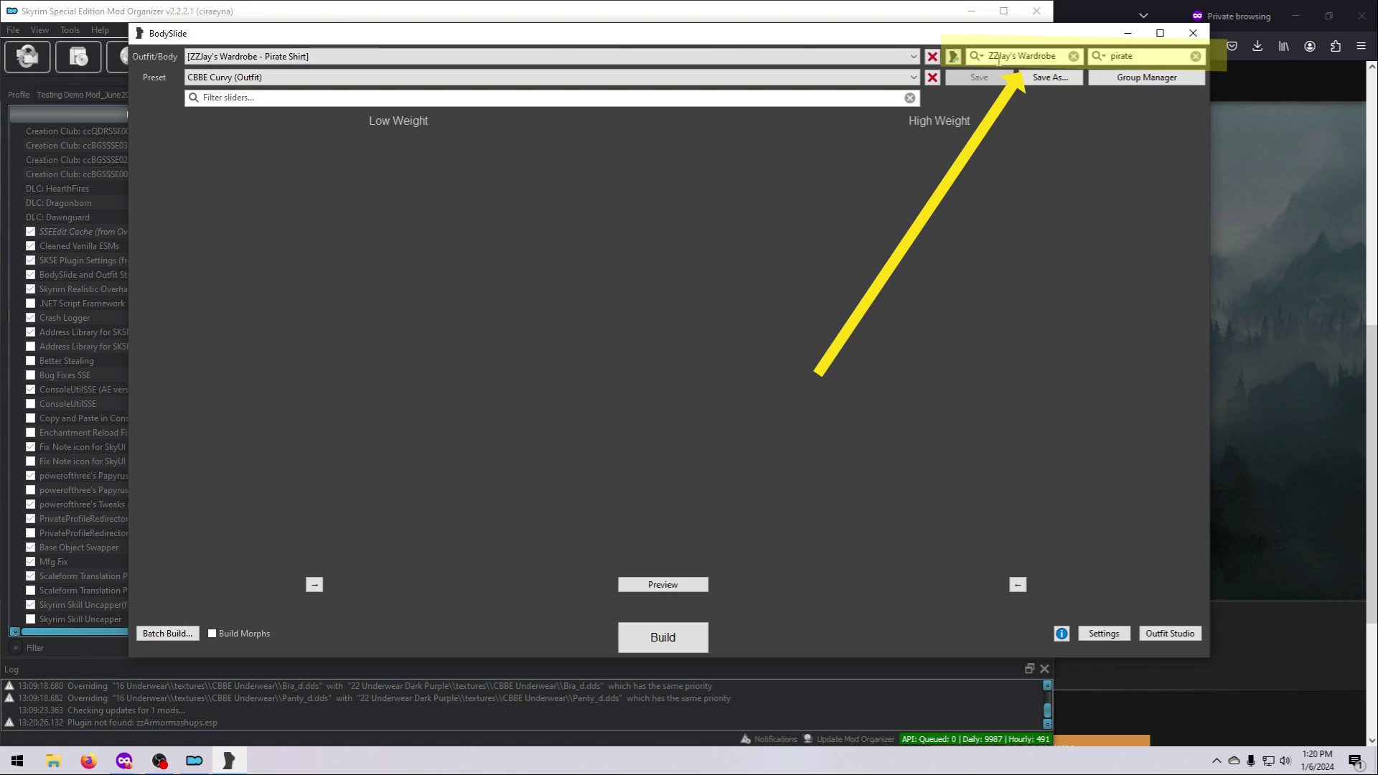
# Clear the ZZJay's Wardrobe group and pirate outfit filters, then load CBBE Underwear
pyautogui.click(913, 57)
pyautogui.click(914, 57)
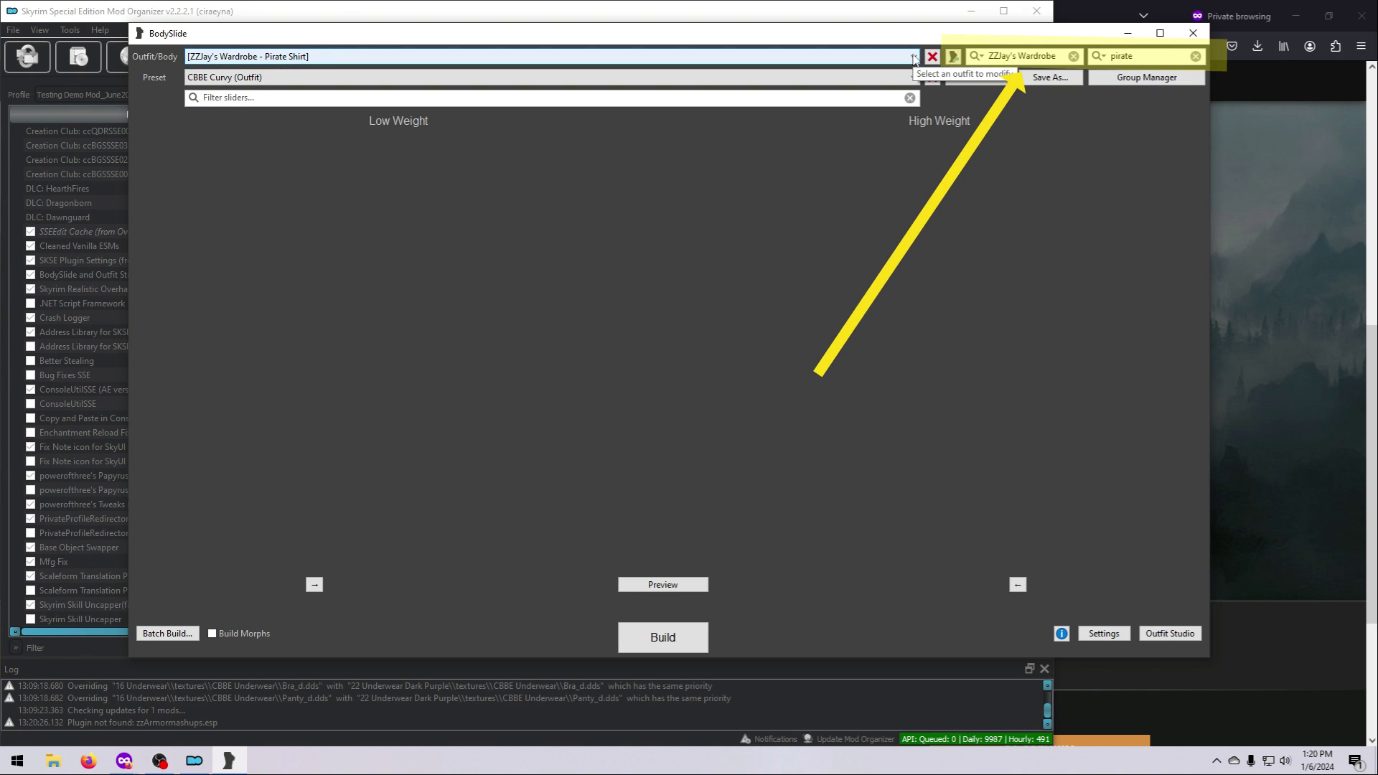
pyautogui.click(1073, 56)
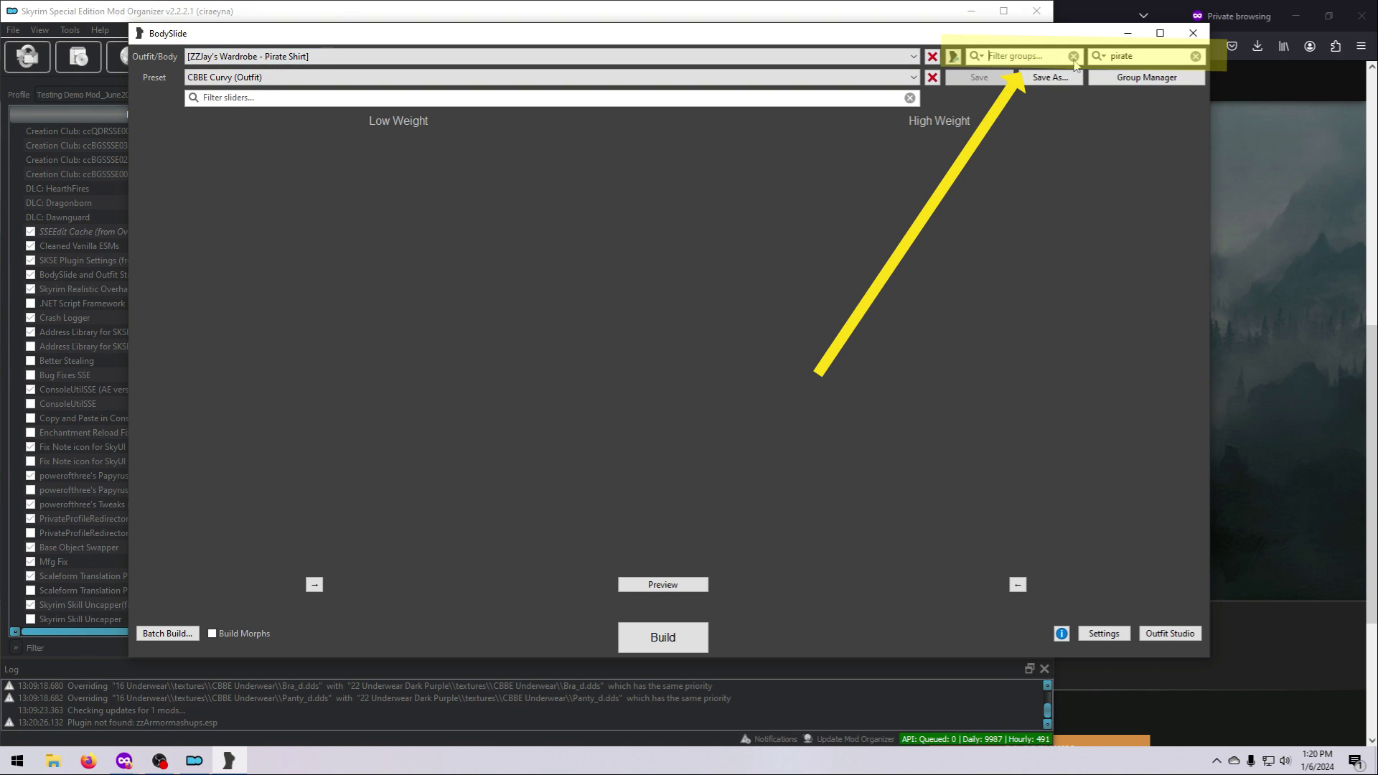
pyautogui.click(1195, 56)
pyautogui.click(913, 57)
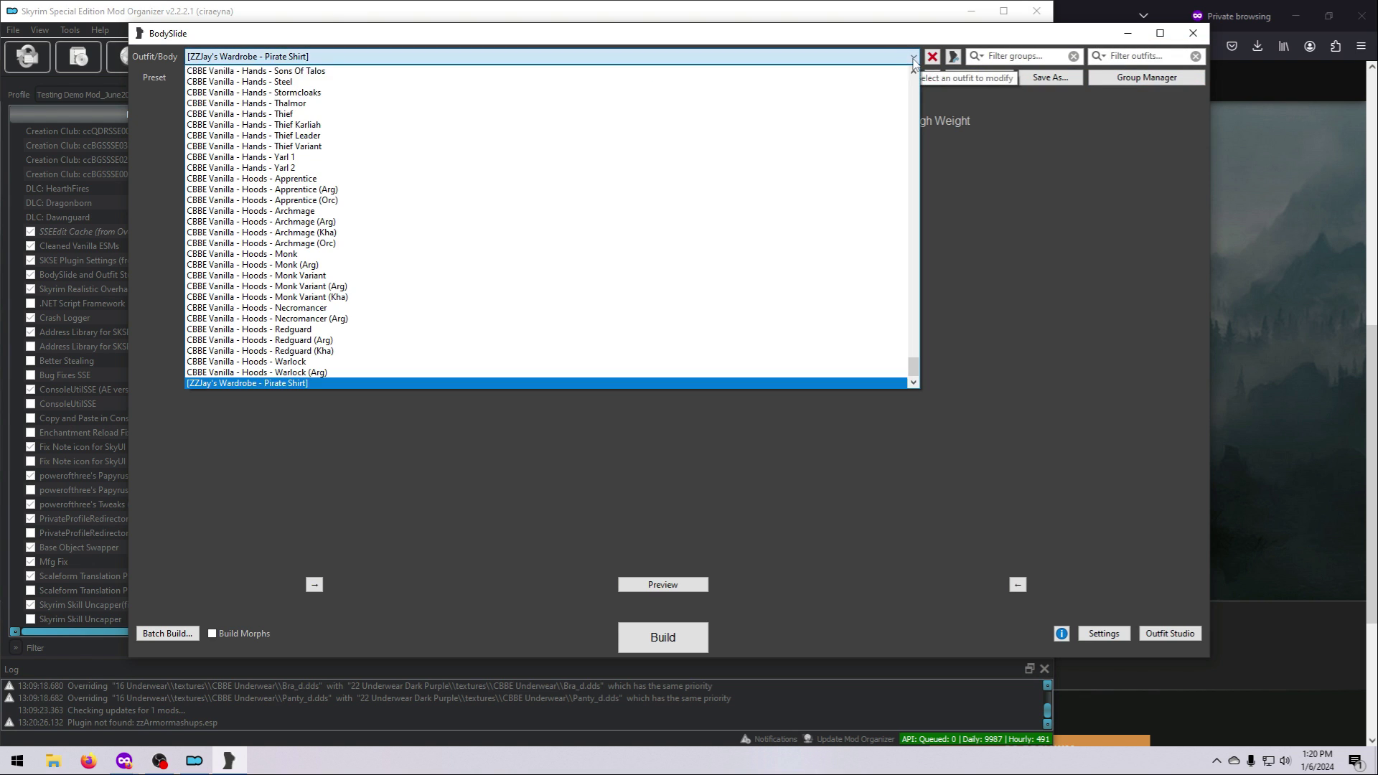
pyautogui.moveTo(914, 362); pyautogui.dragTo(747, 111)
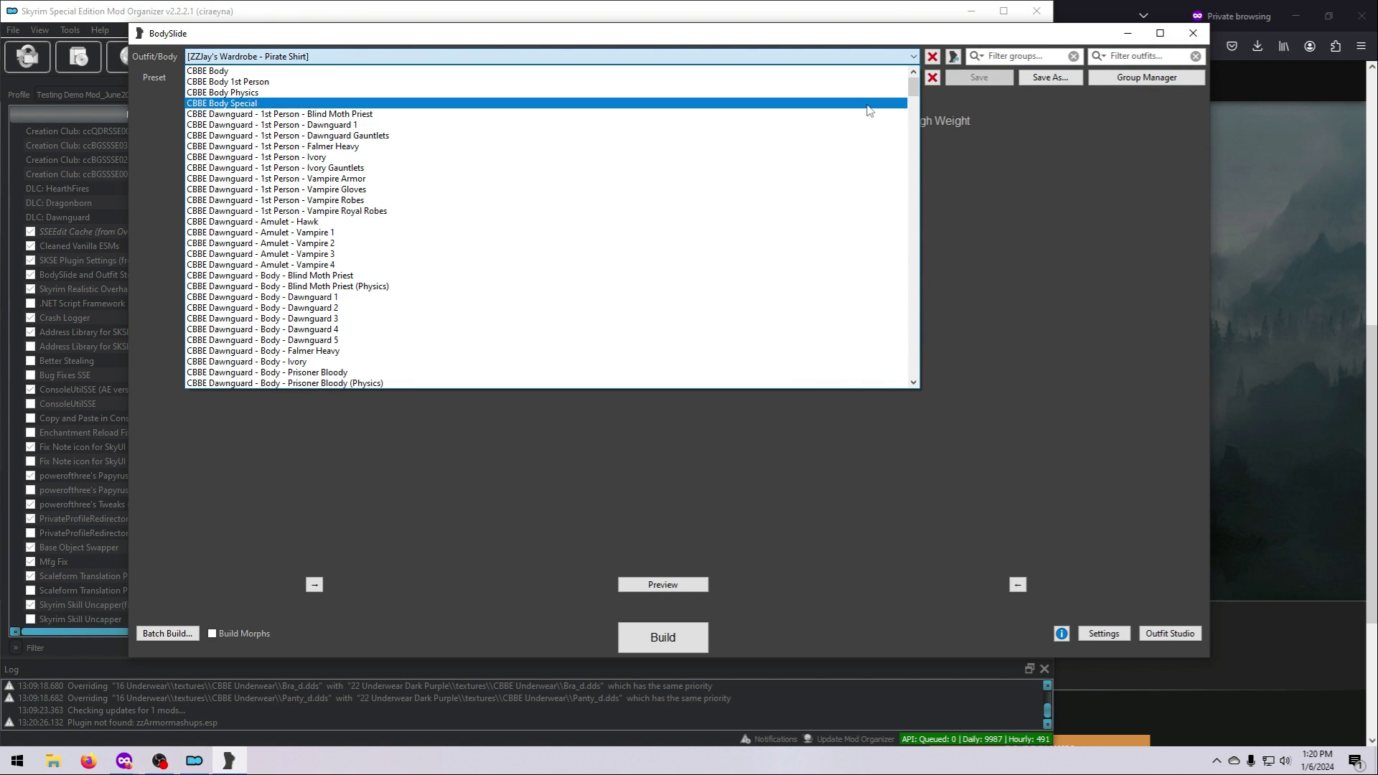
pyautogui.scroll(-15, 868, 111)
pyautogui.click(273, 178)
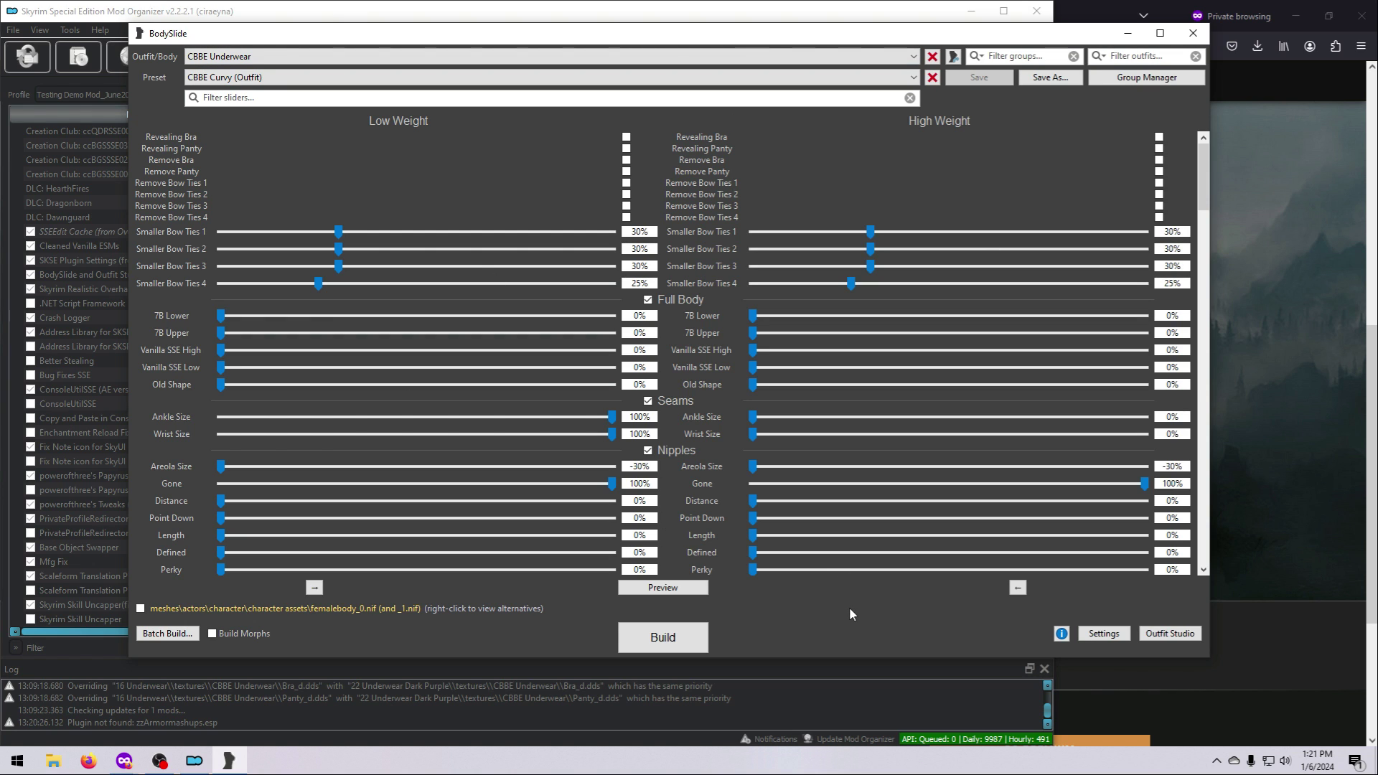
# Close BodySlide, filter MO2's mod list by 'cbbe' and select Caliente's Beautiful Bodies Enhancer
pyautogui.click(1192, 34)
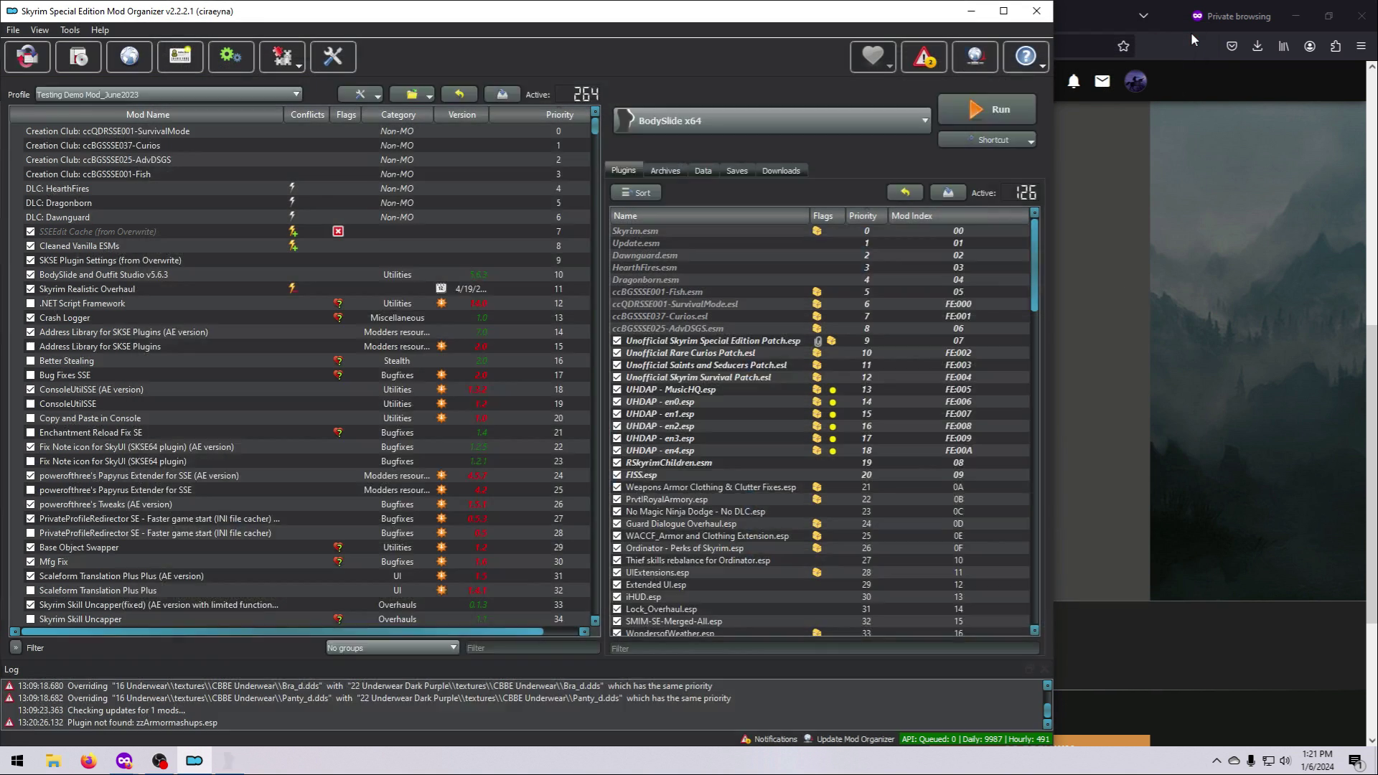
pyautogui.click(506, 648)
pyautogui.write('cbbe')
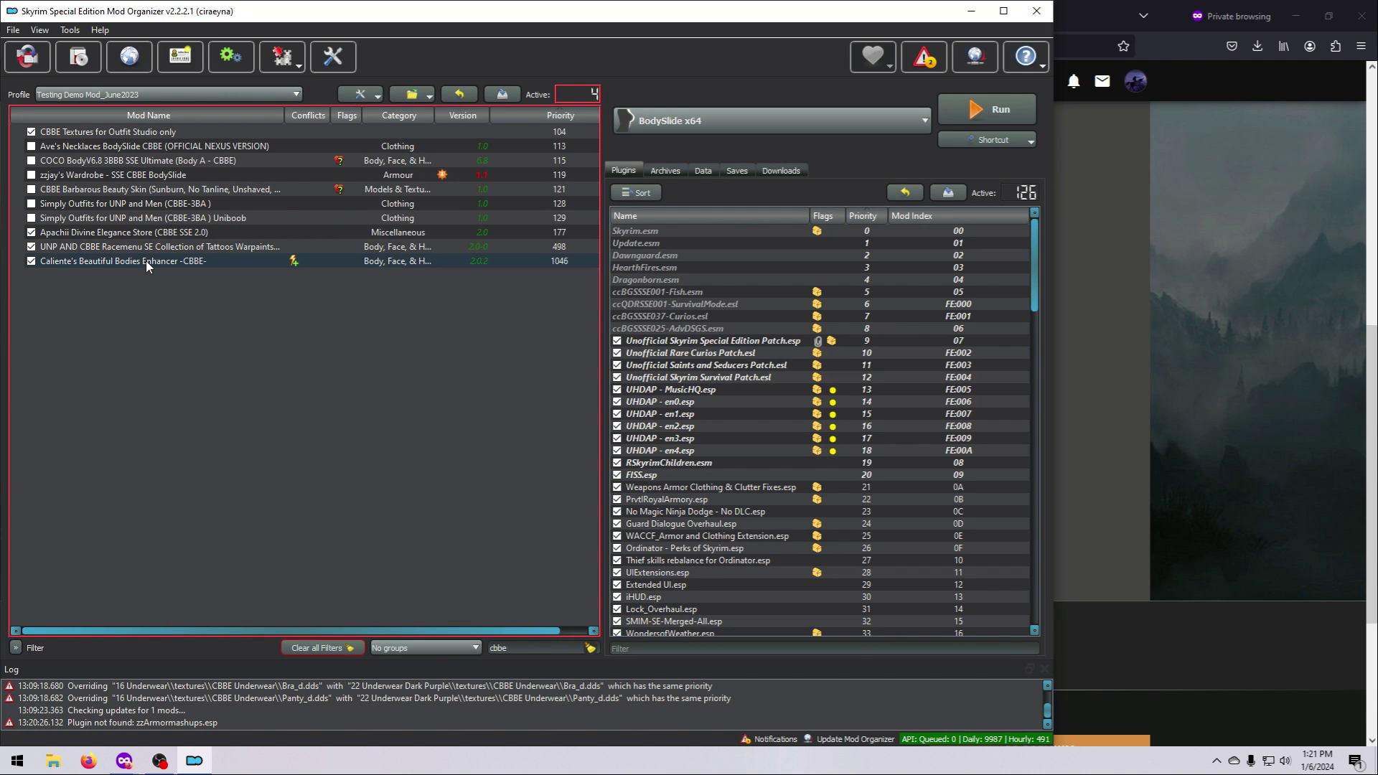
pyautogui.click(144, 263)
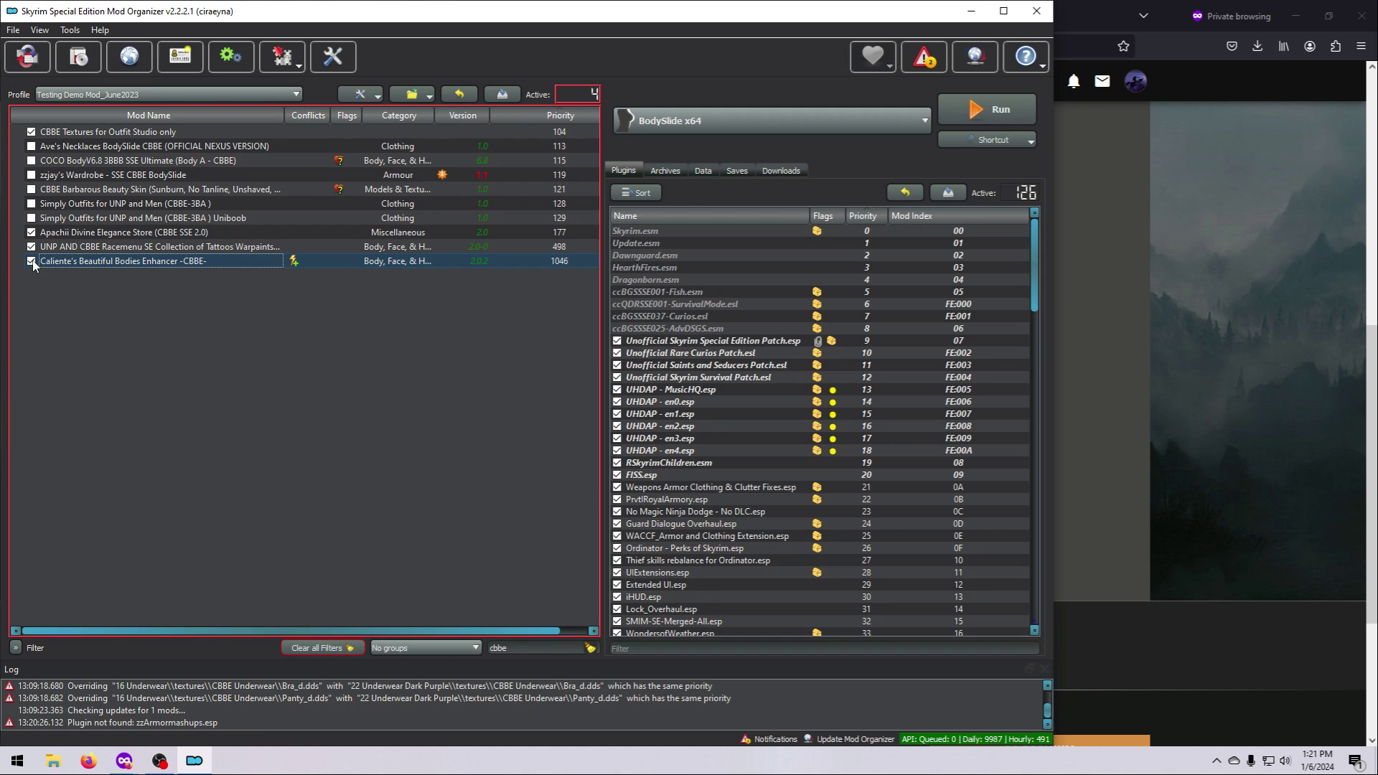